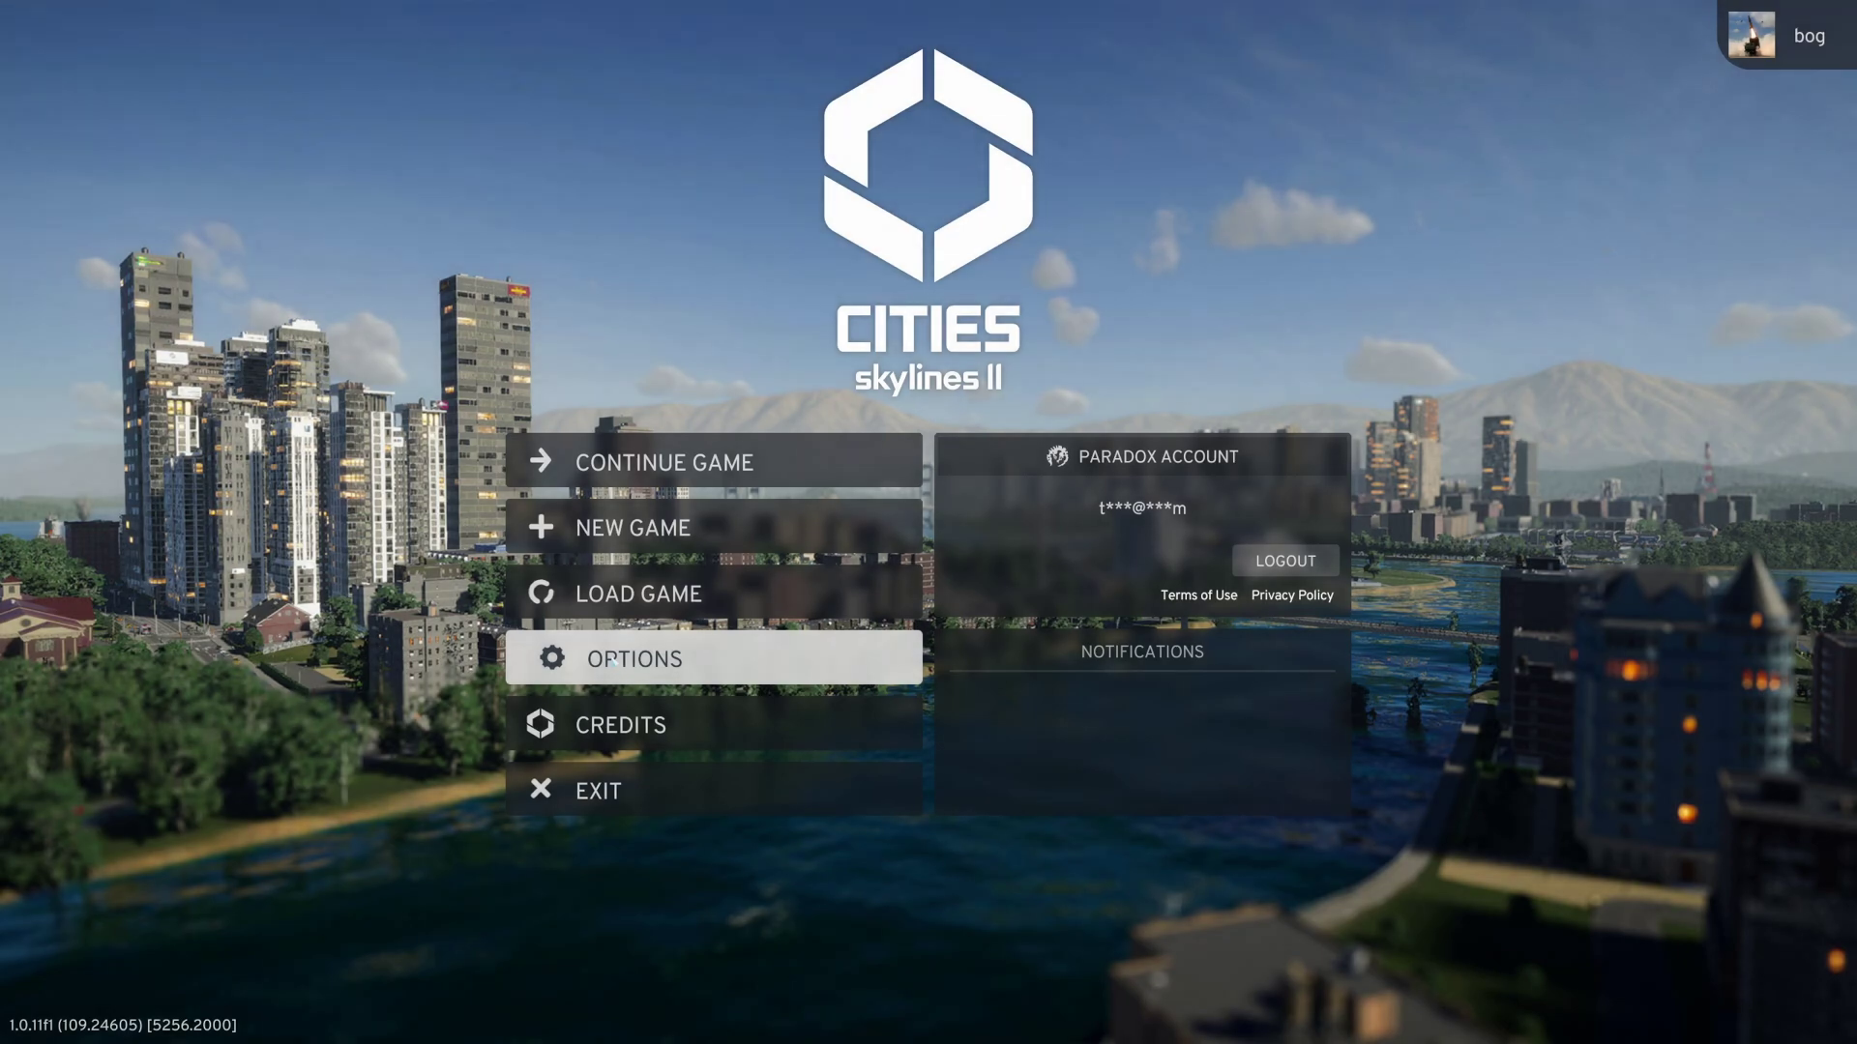
- Open the Options screen from the Cities: Skylines II main menu
click(623, 660)
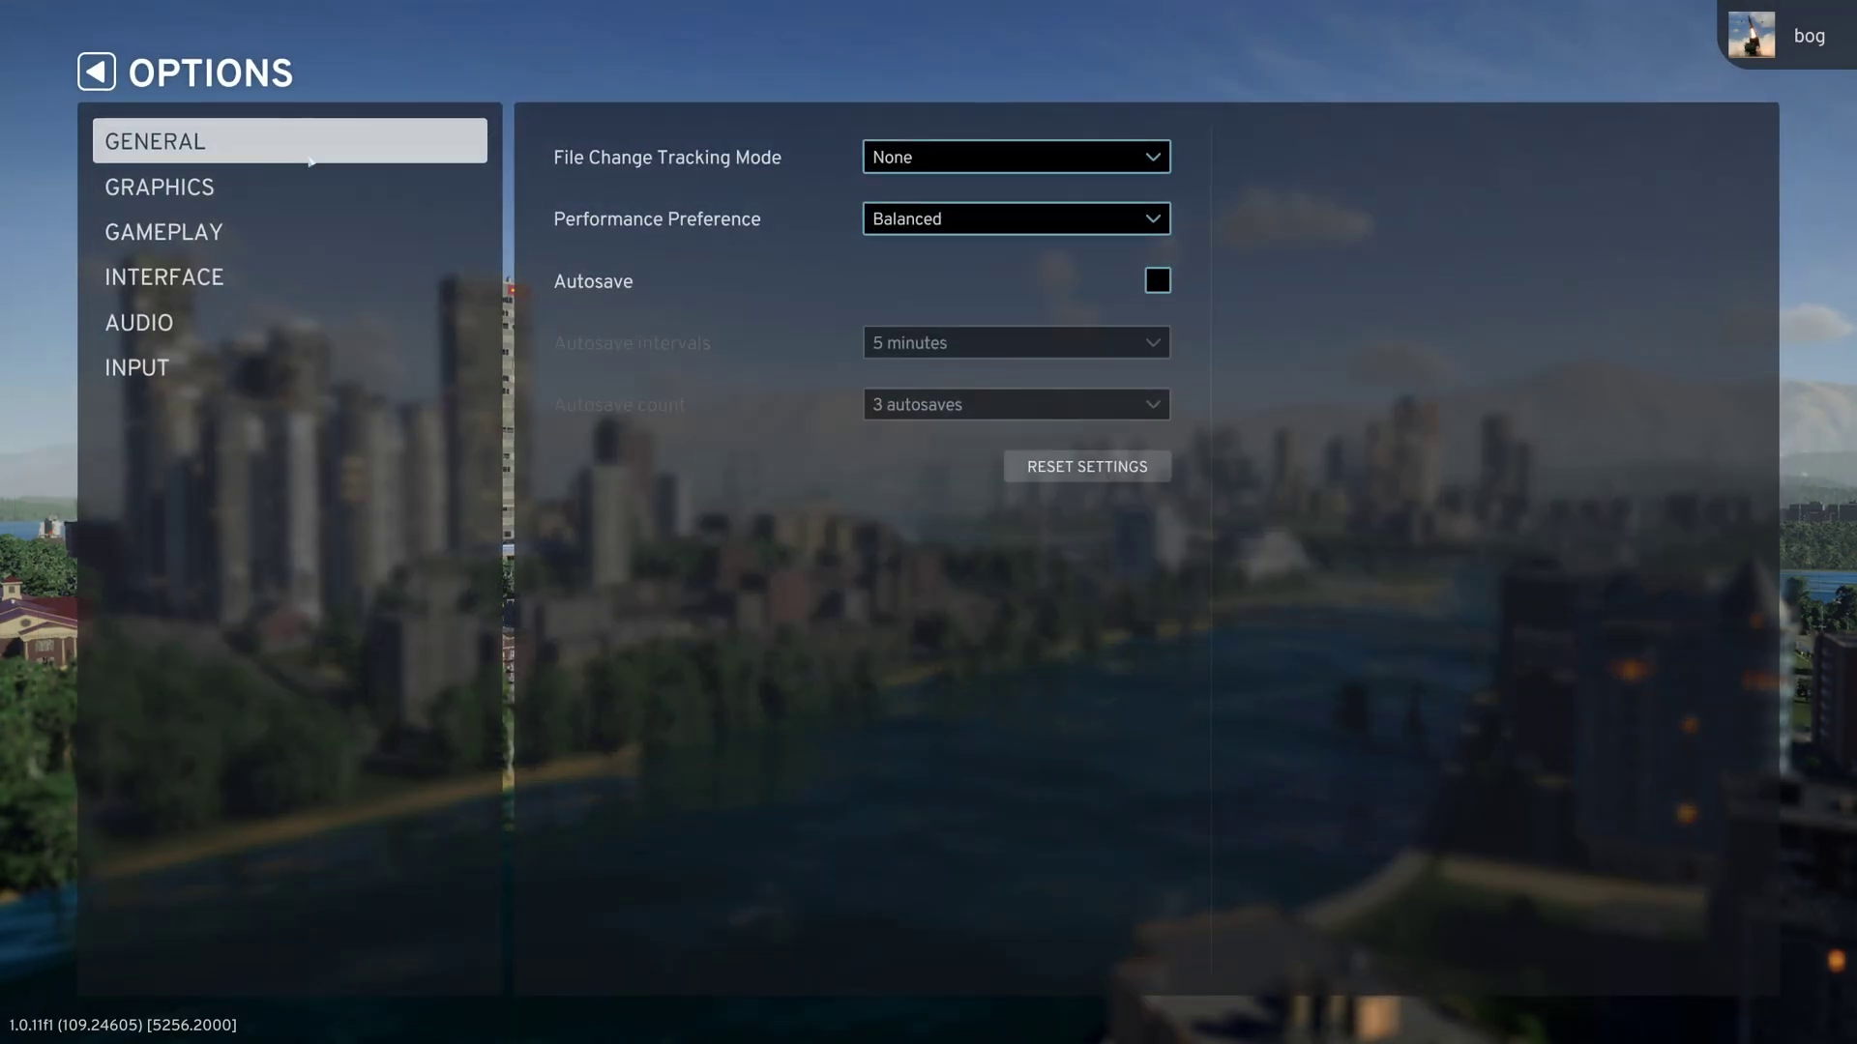
- Show the Graphics settings and keep the screen resolution at 2560 x 1440 x 144Hz
click(204, 187)
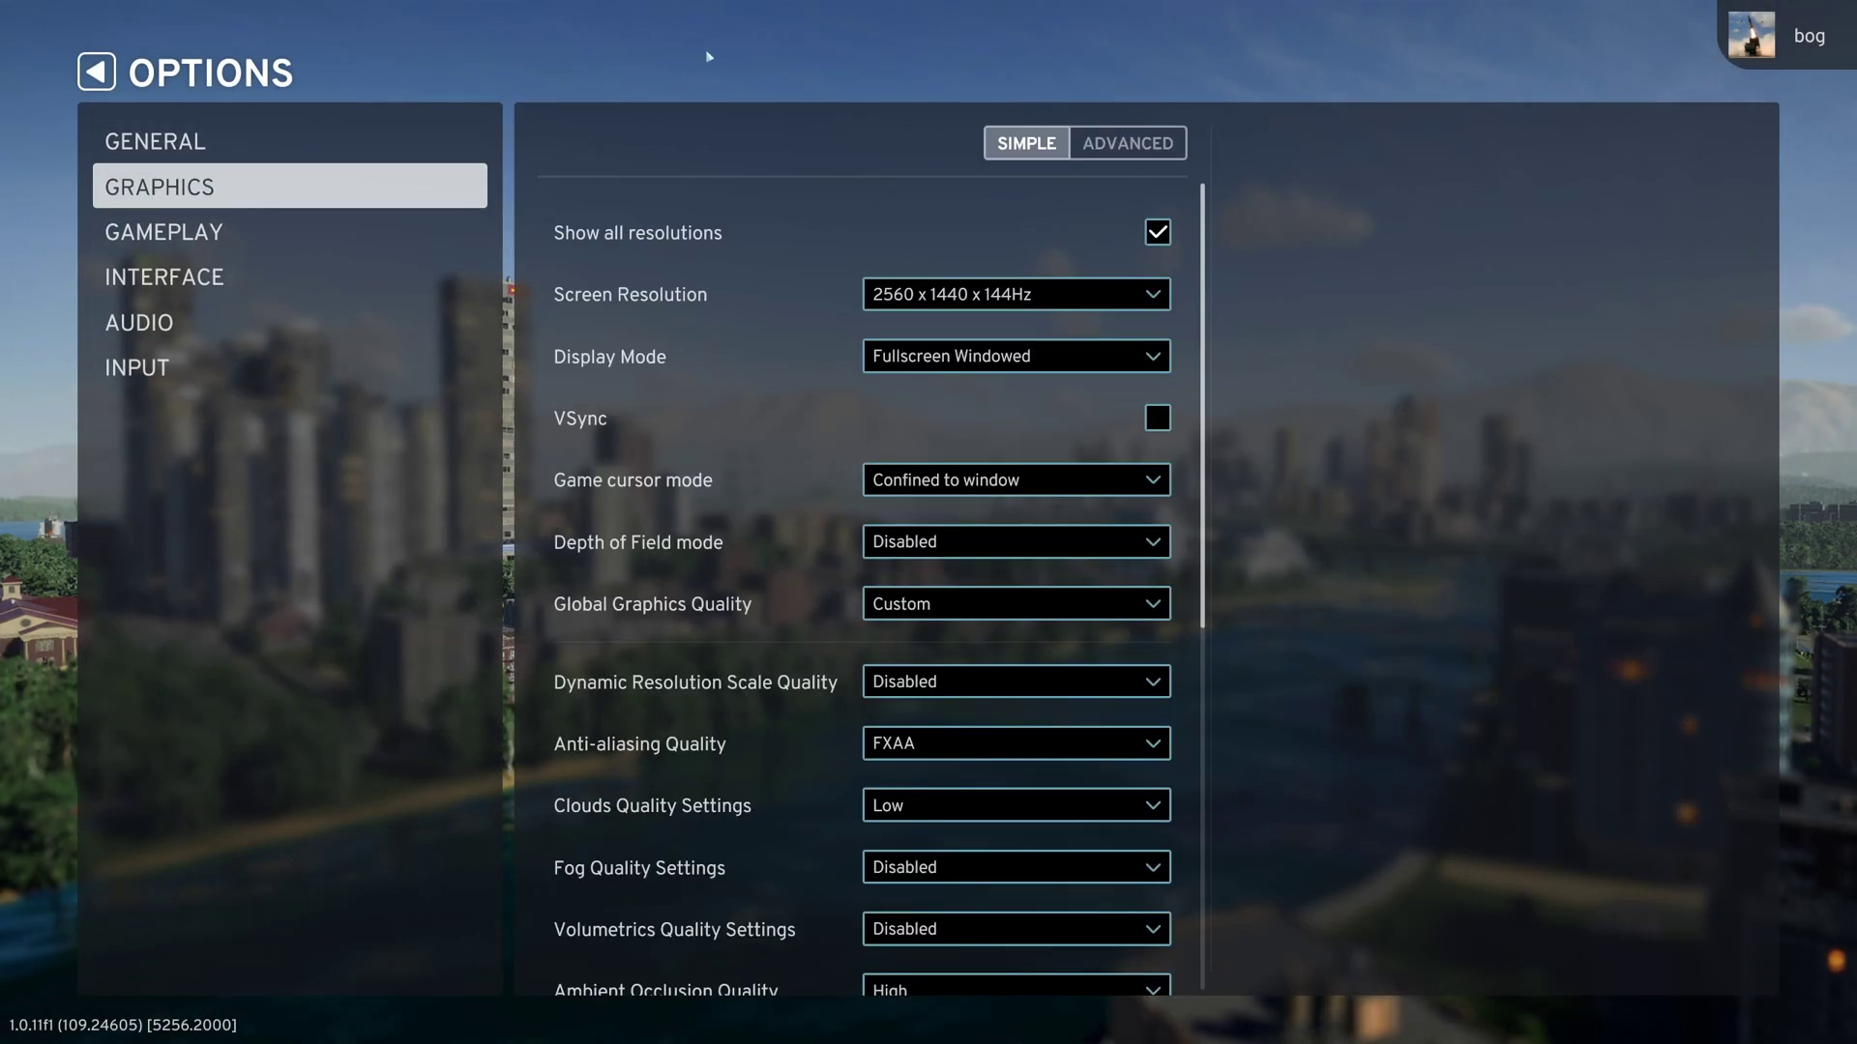
mouse_move(682, 295)
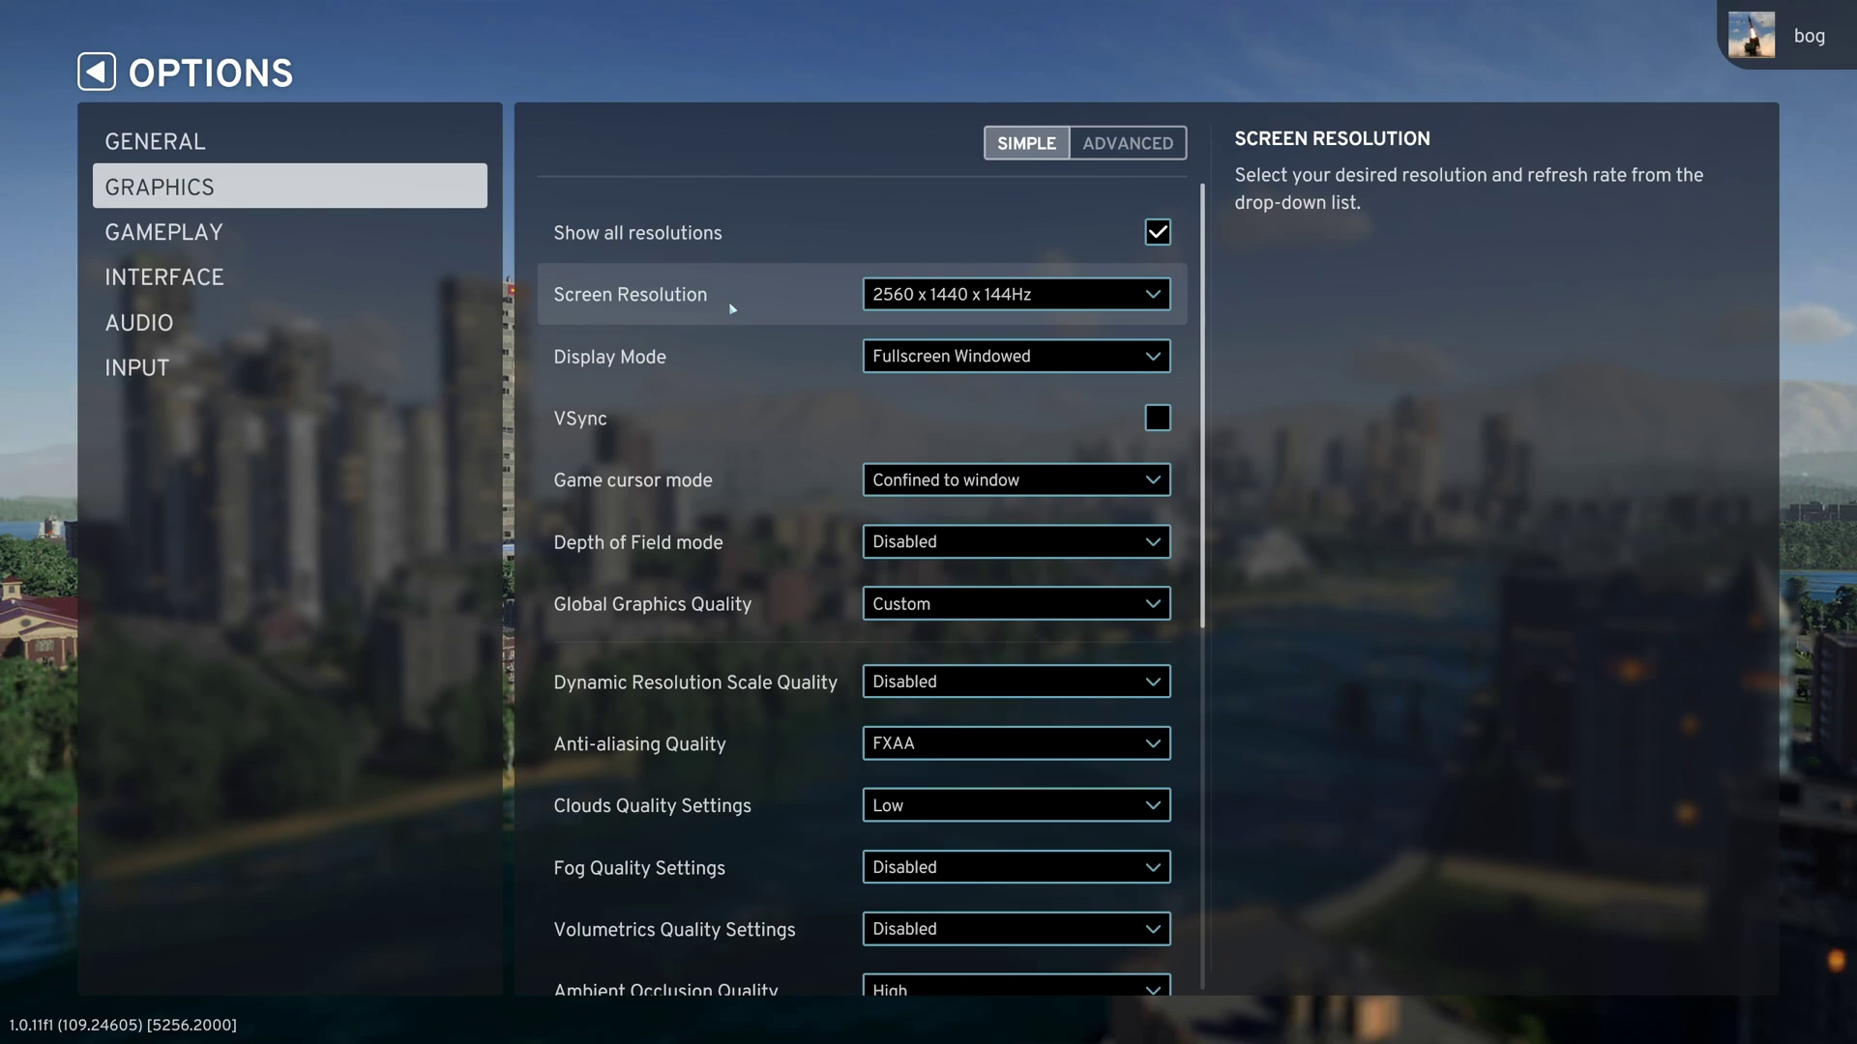
scroll(733, 307, down, 2)
scroll(736, 297, down, 3)
scroll(735, 297, down, 1)
scroll(736, 298, up, 5)
click(1003, 299)
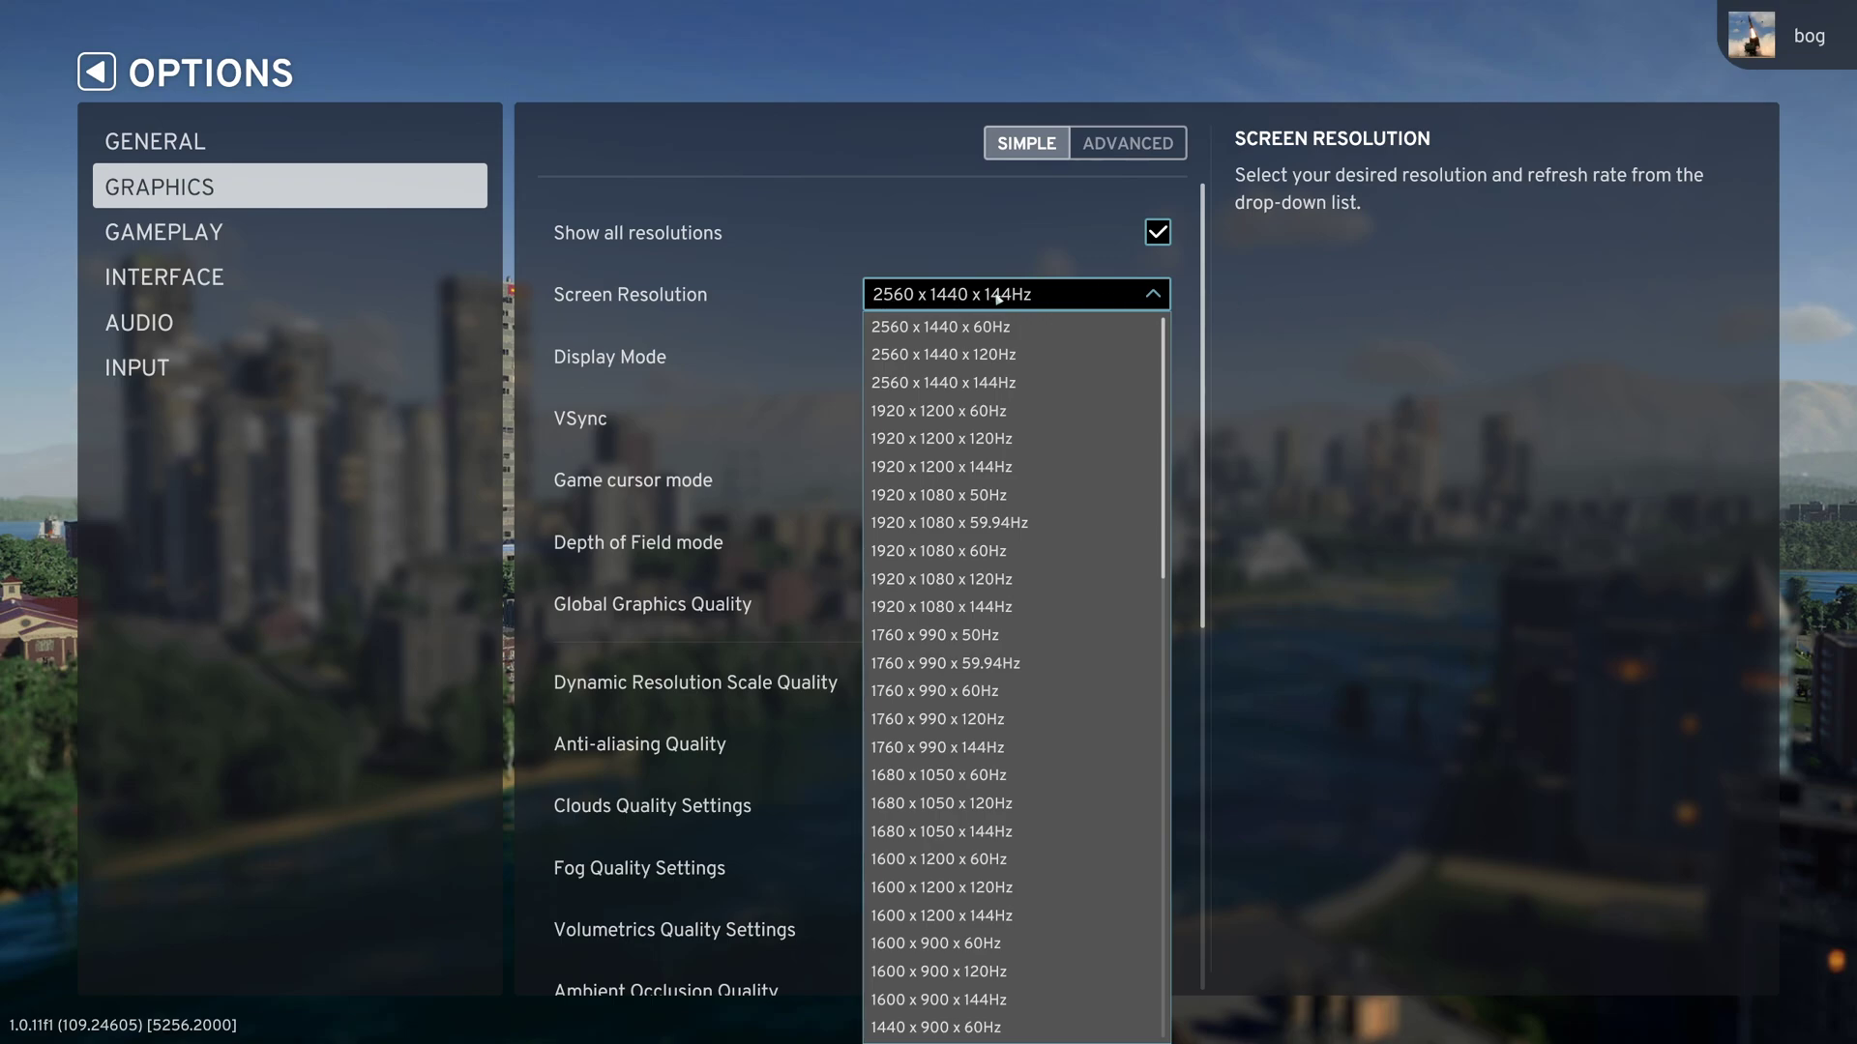
click(1389, 306)
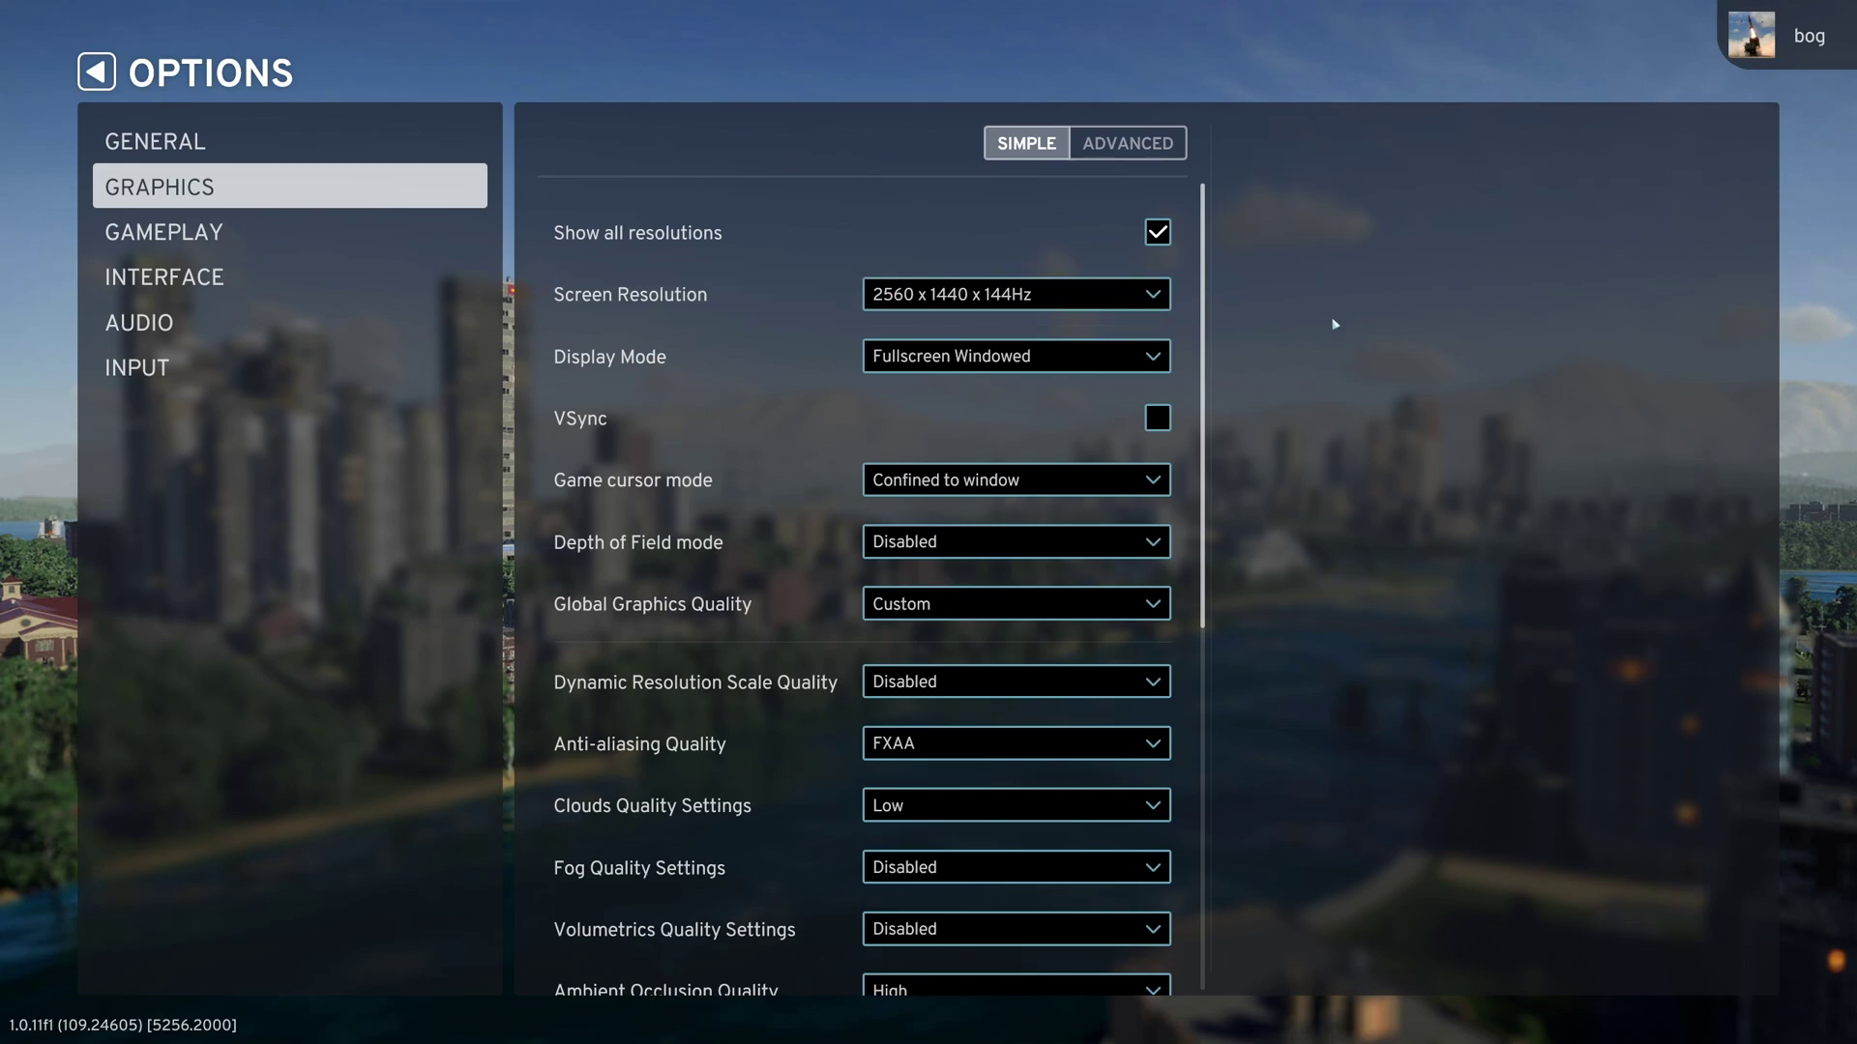
click(963, 371)
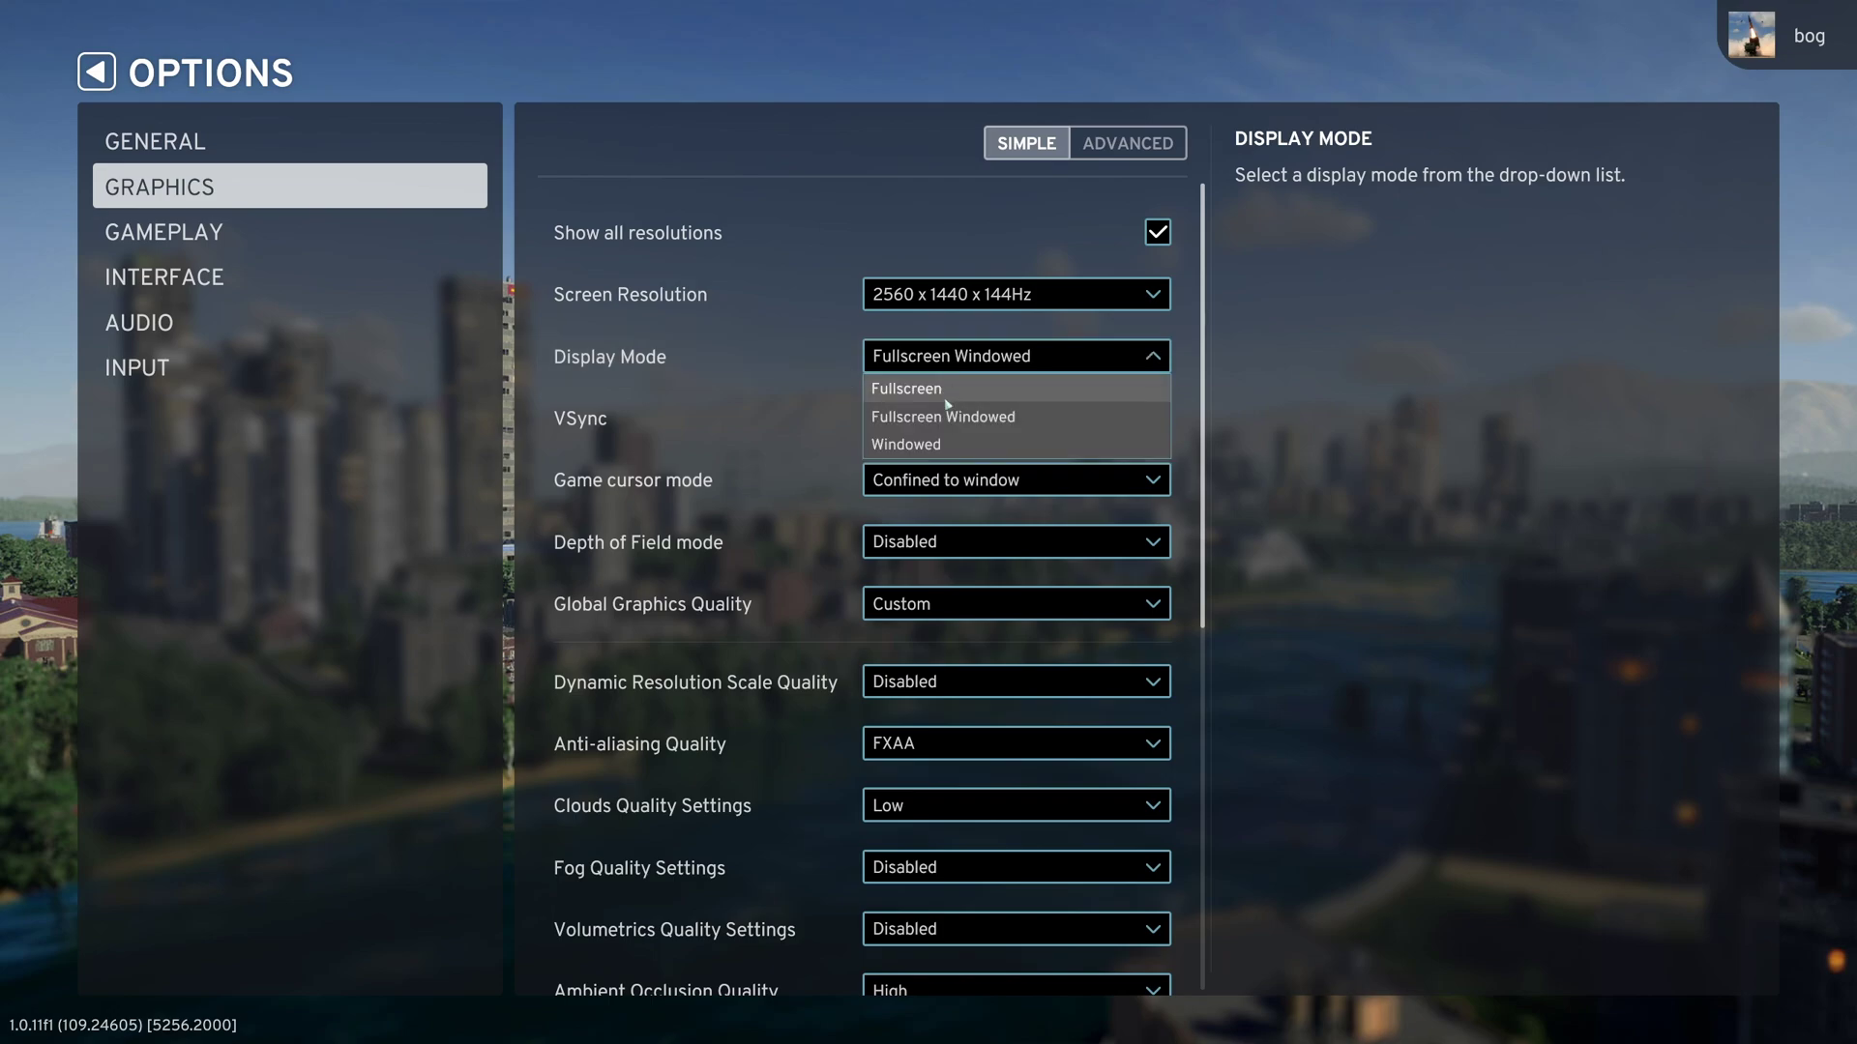
click(997, 427)
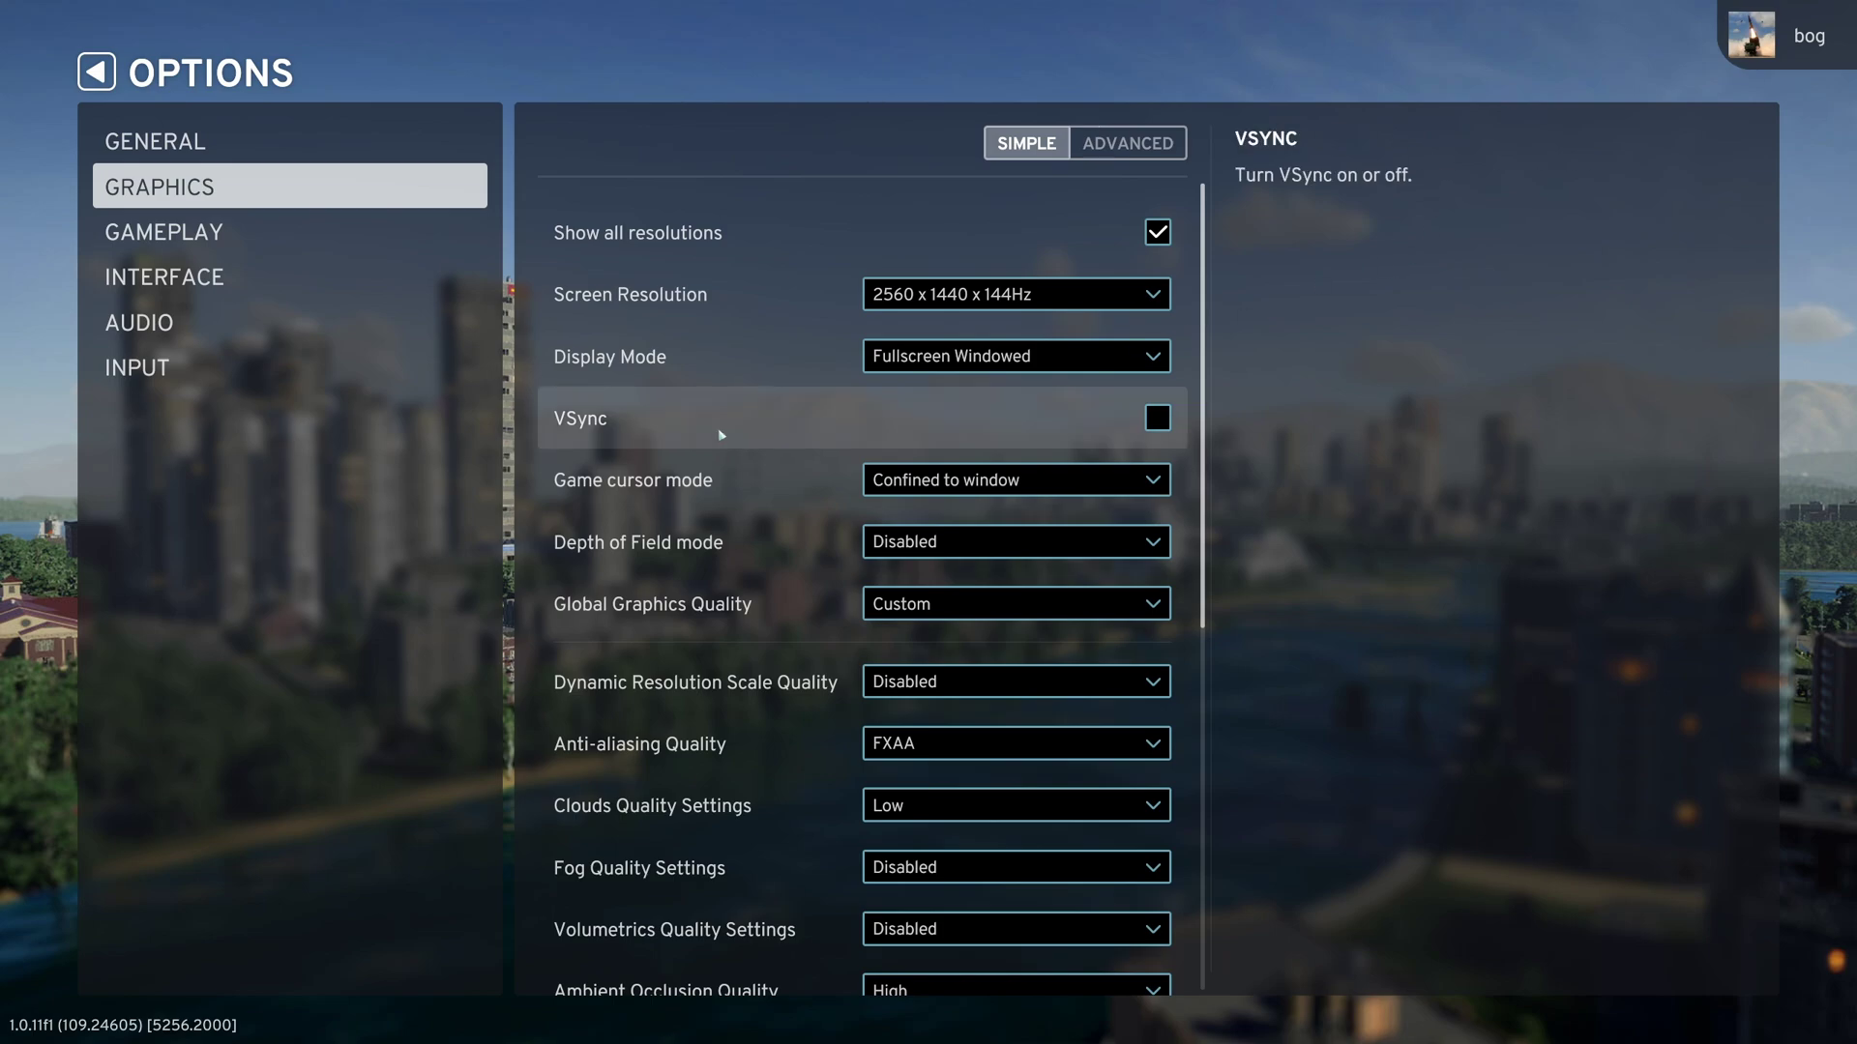
mouse_move(610, 358)
click(970, 358)
click(870, 548)
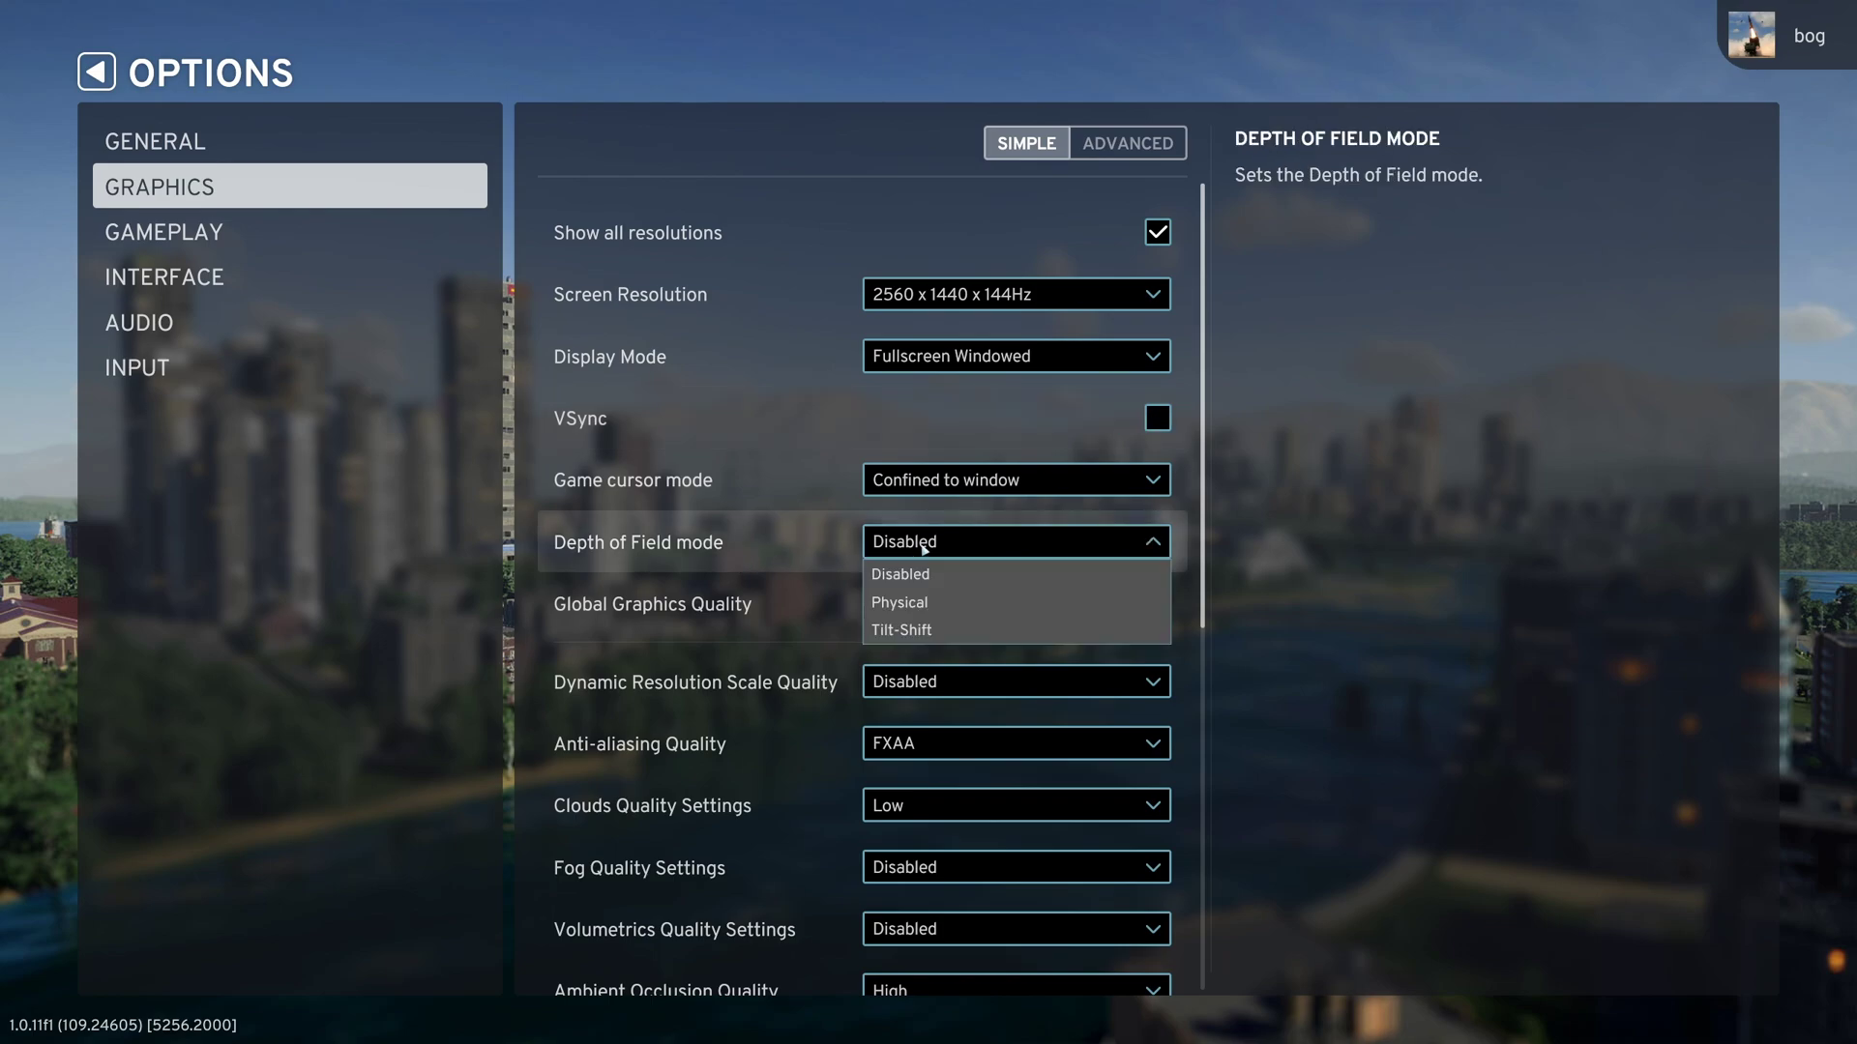
click(712, 552)
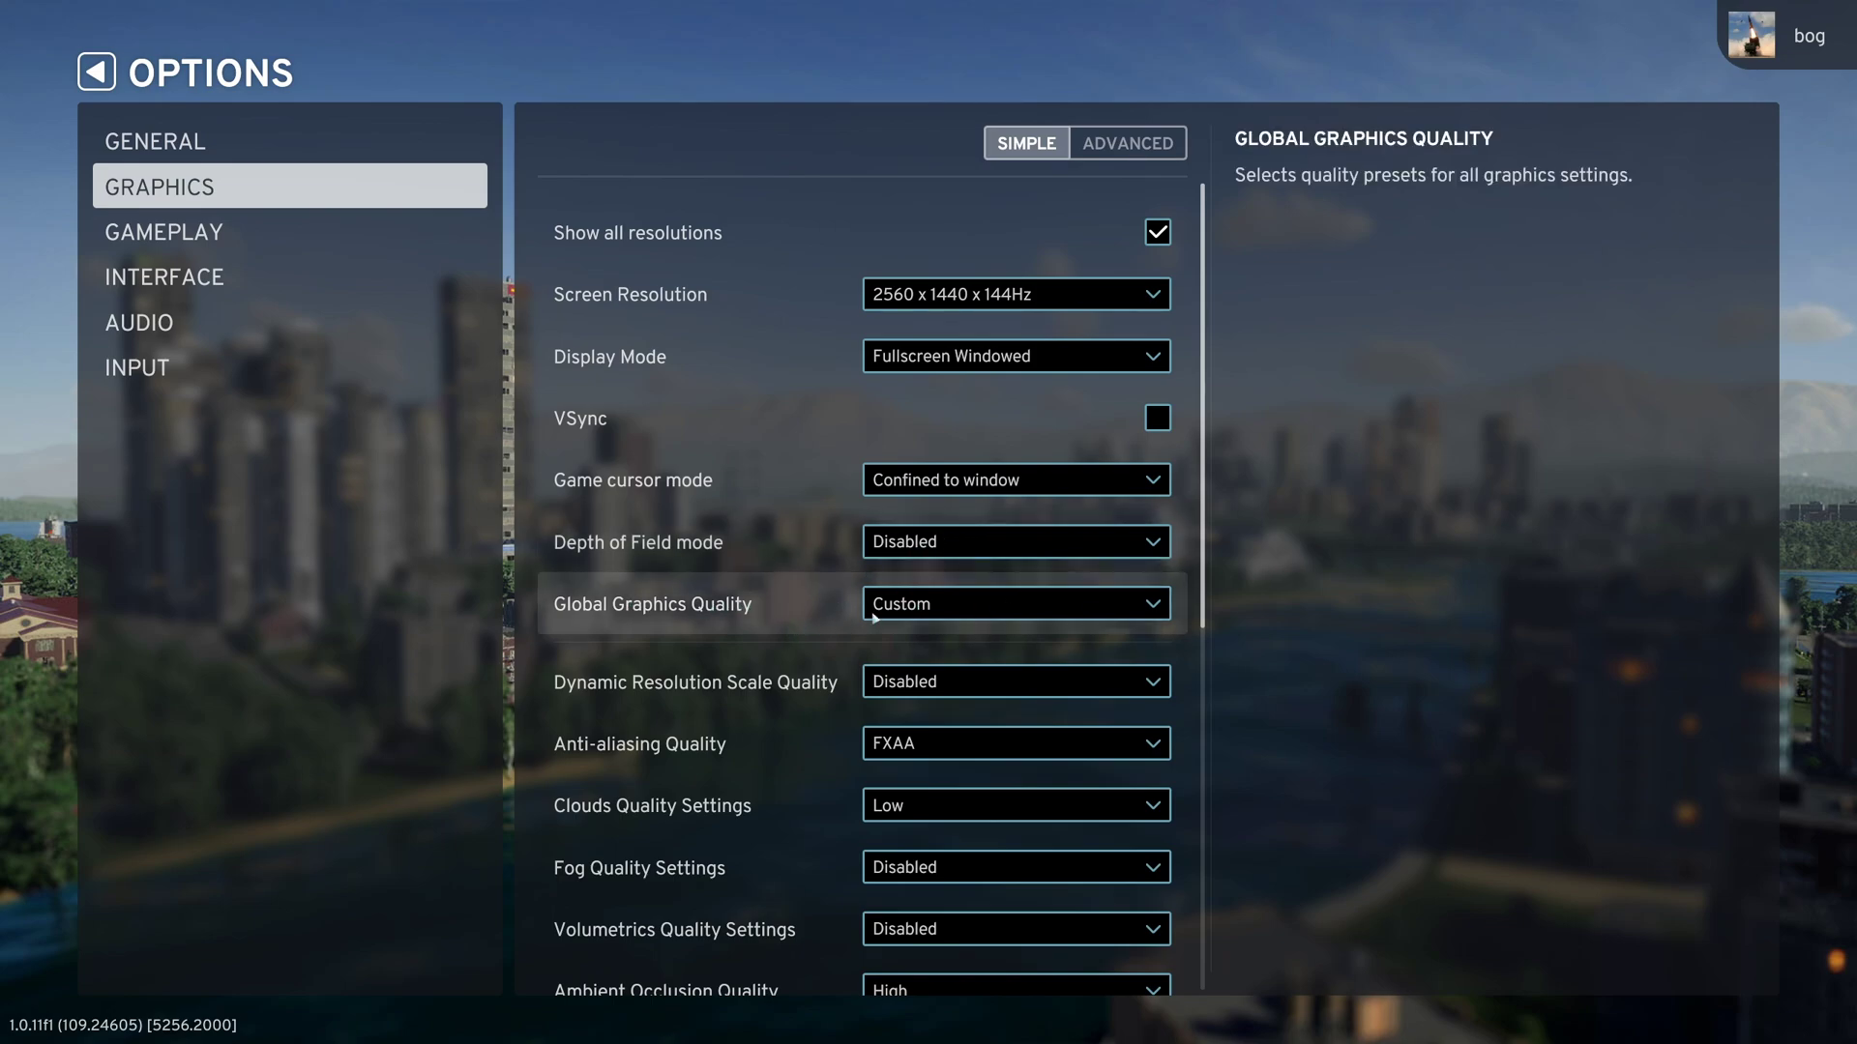
scroll(688, 696, down, 1)
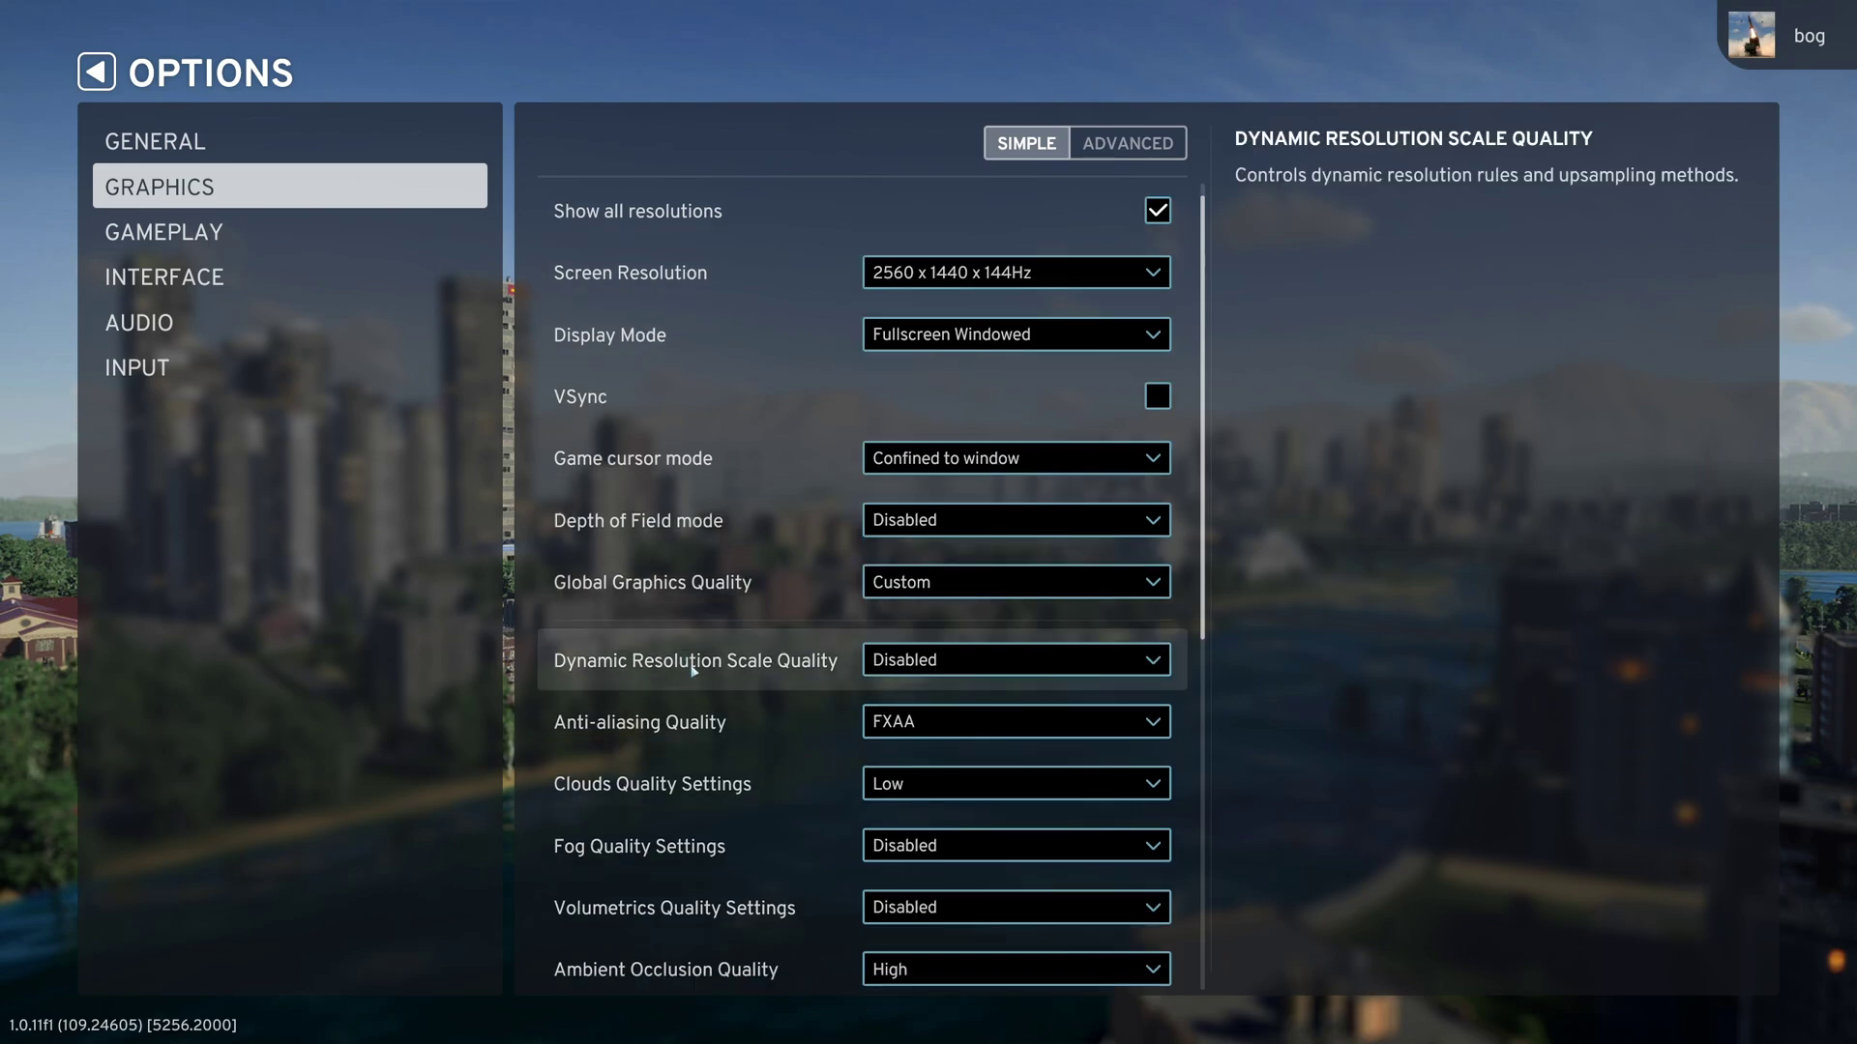
scroll(719, 247, down, 5)
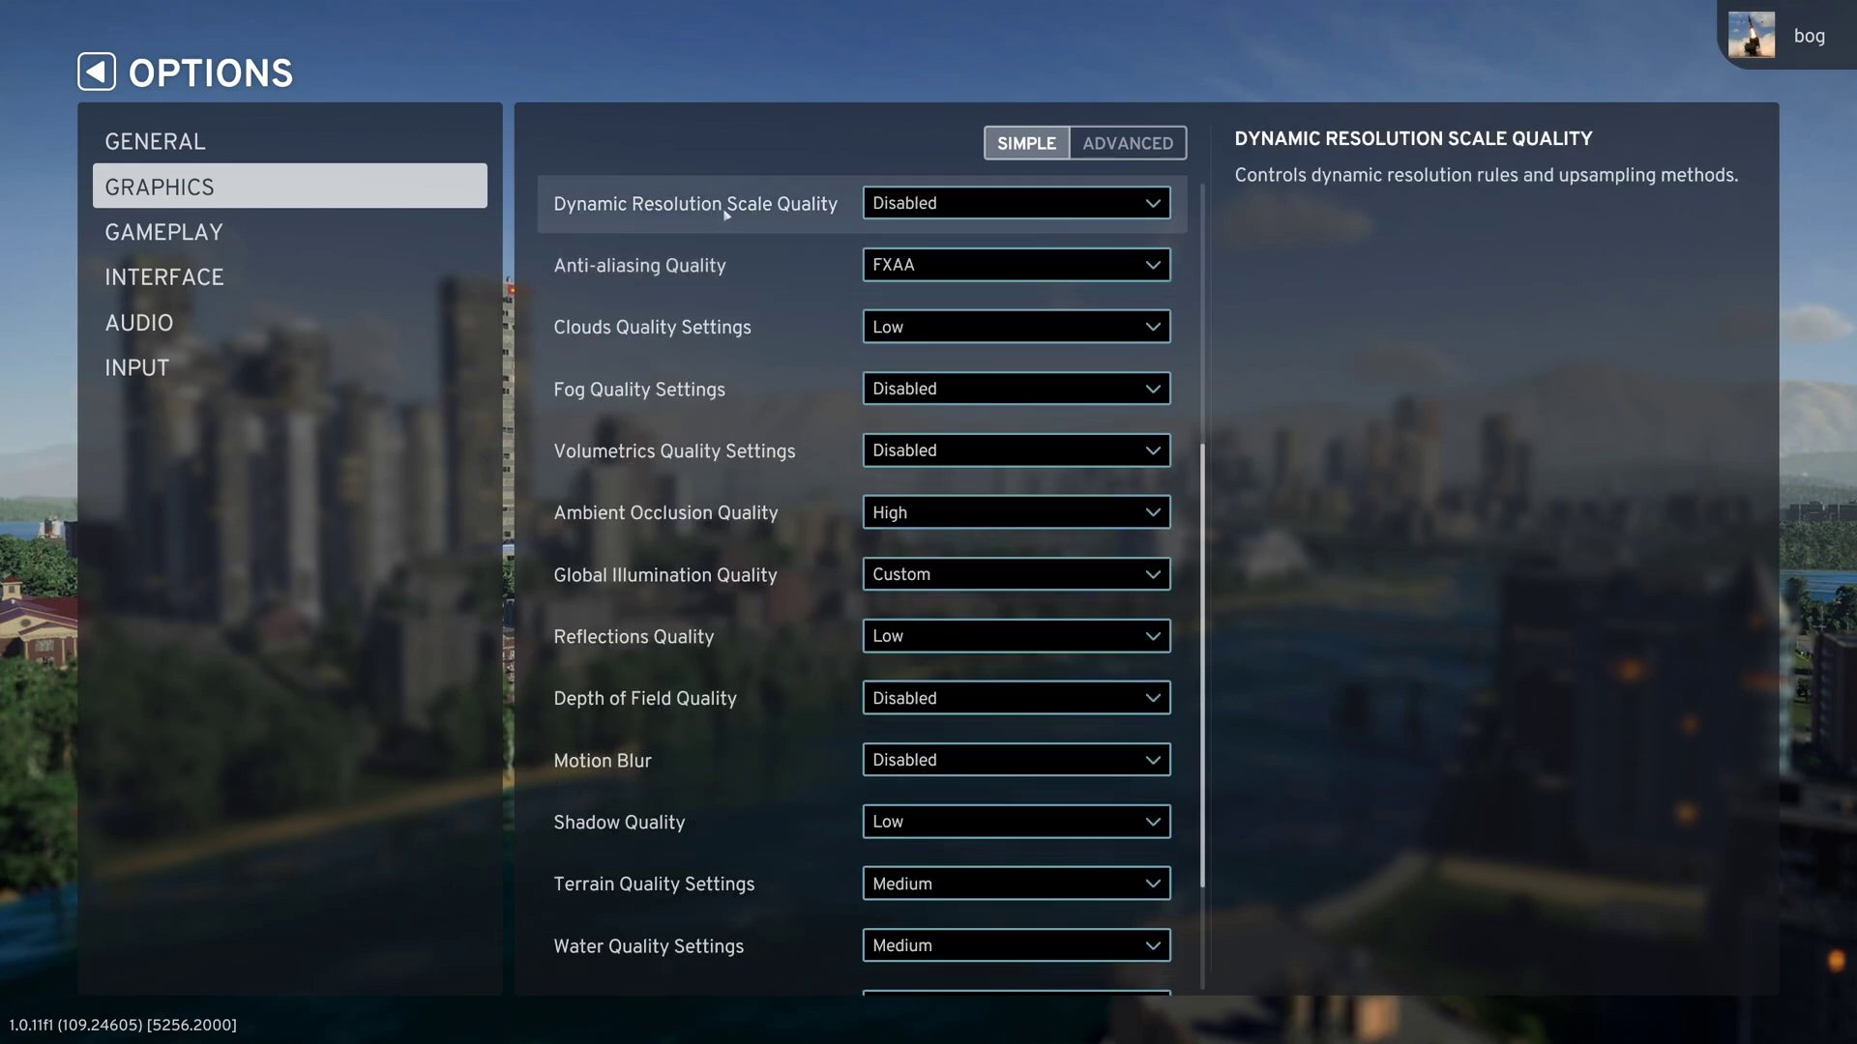
click(945, 204)
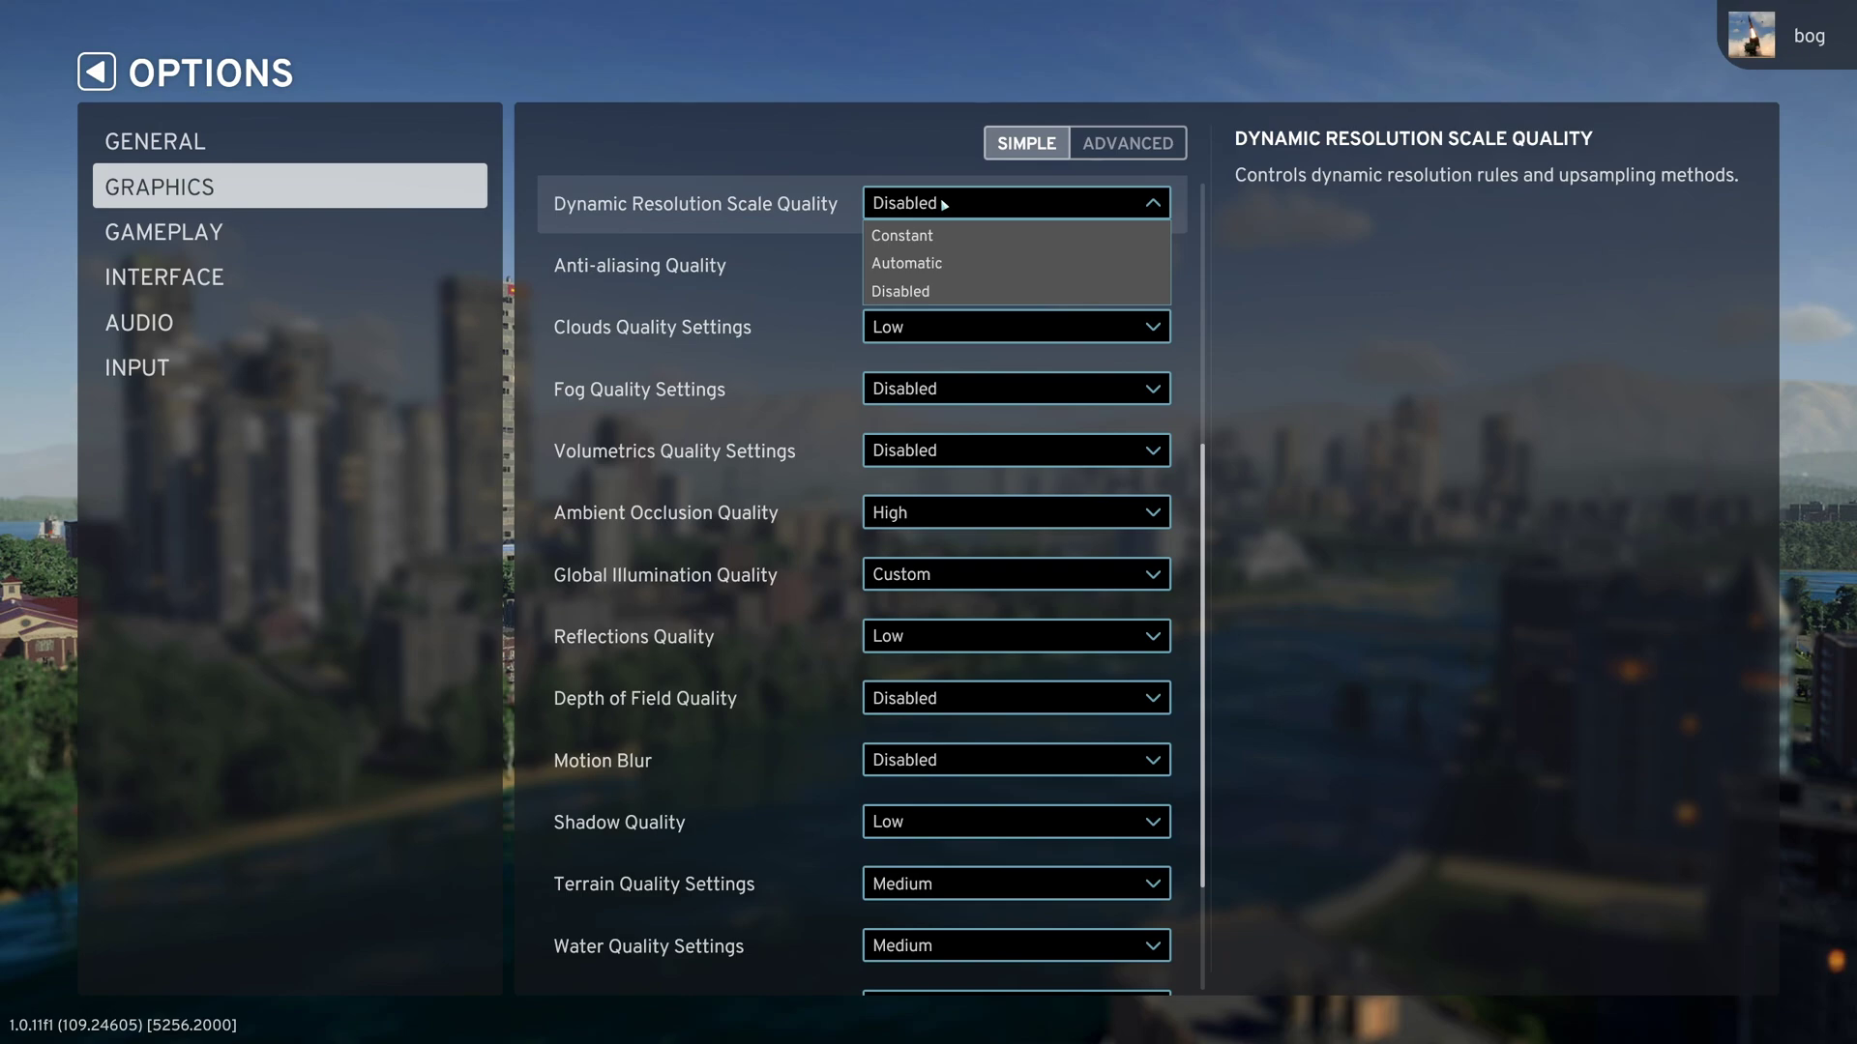
click(944, 205)
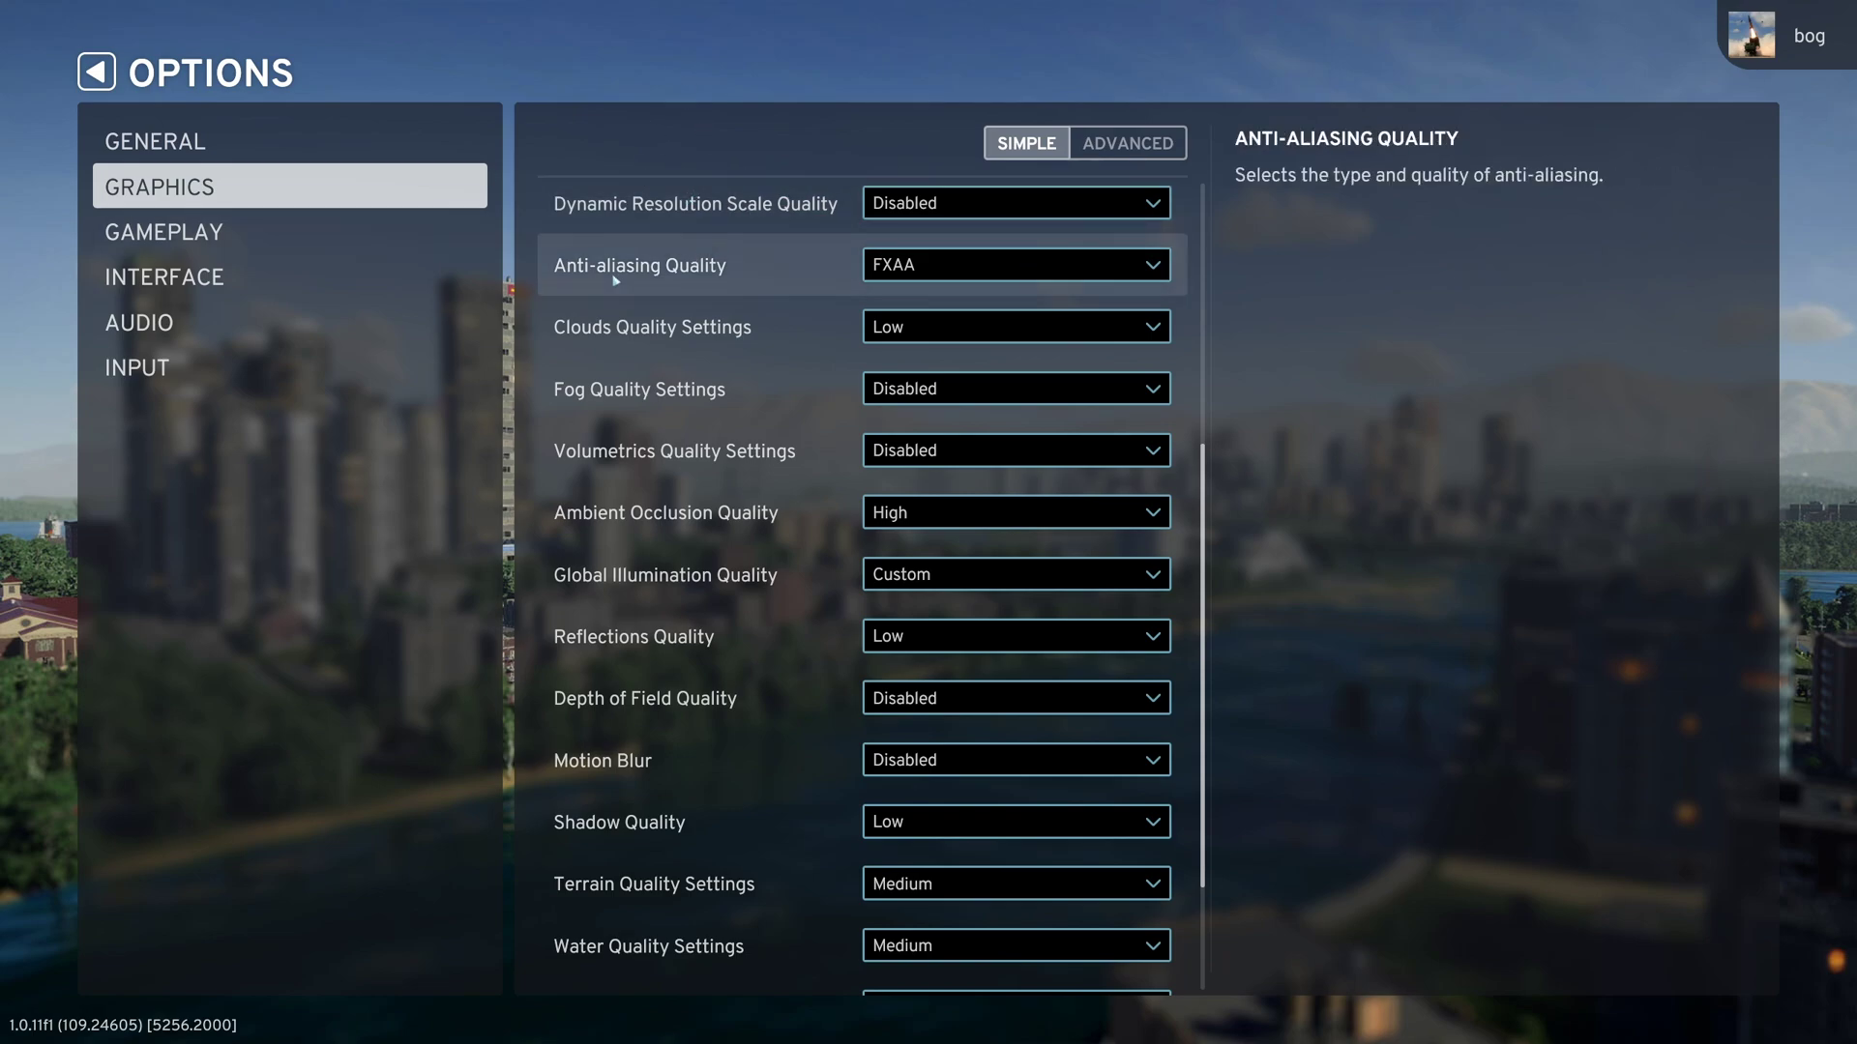
click(999, 270)
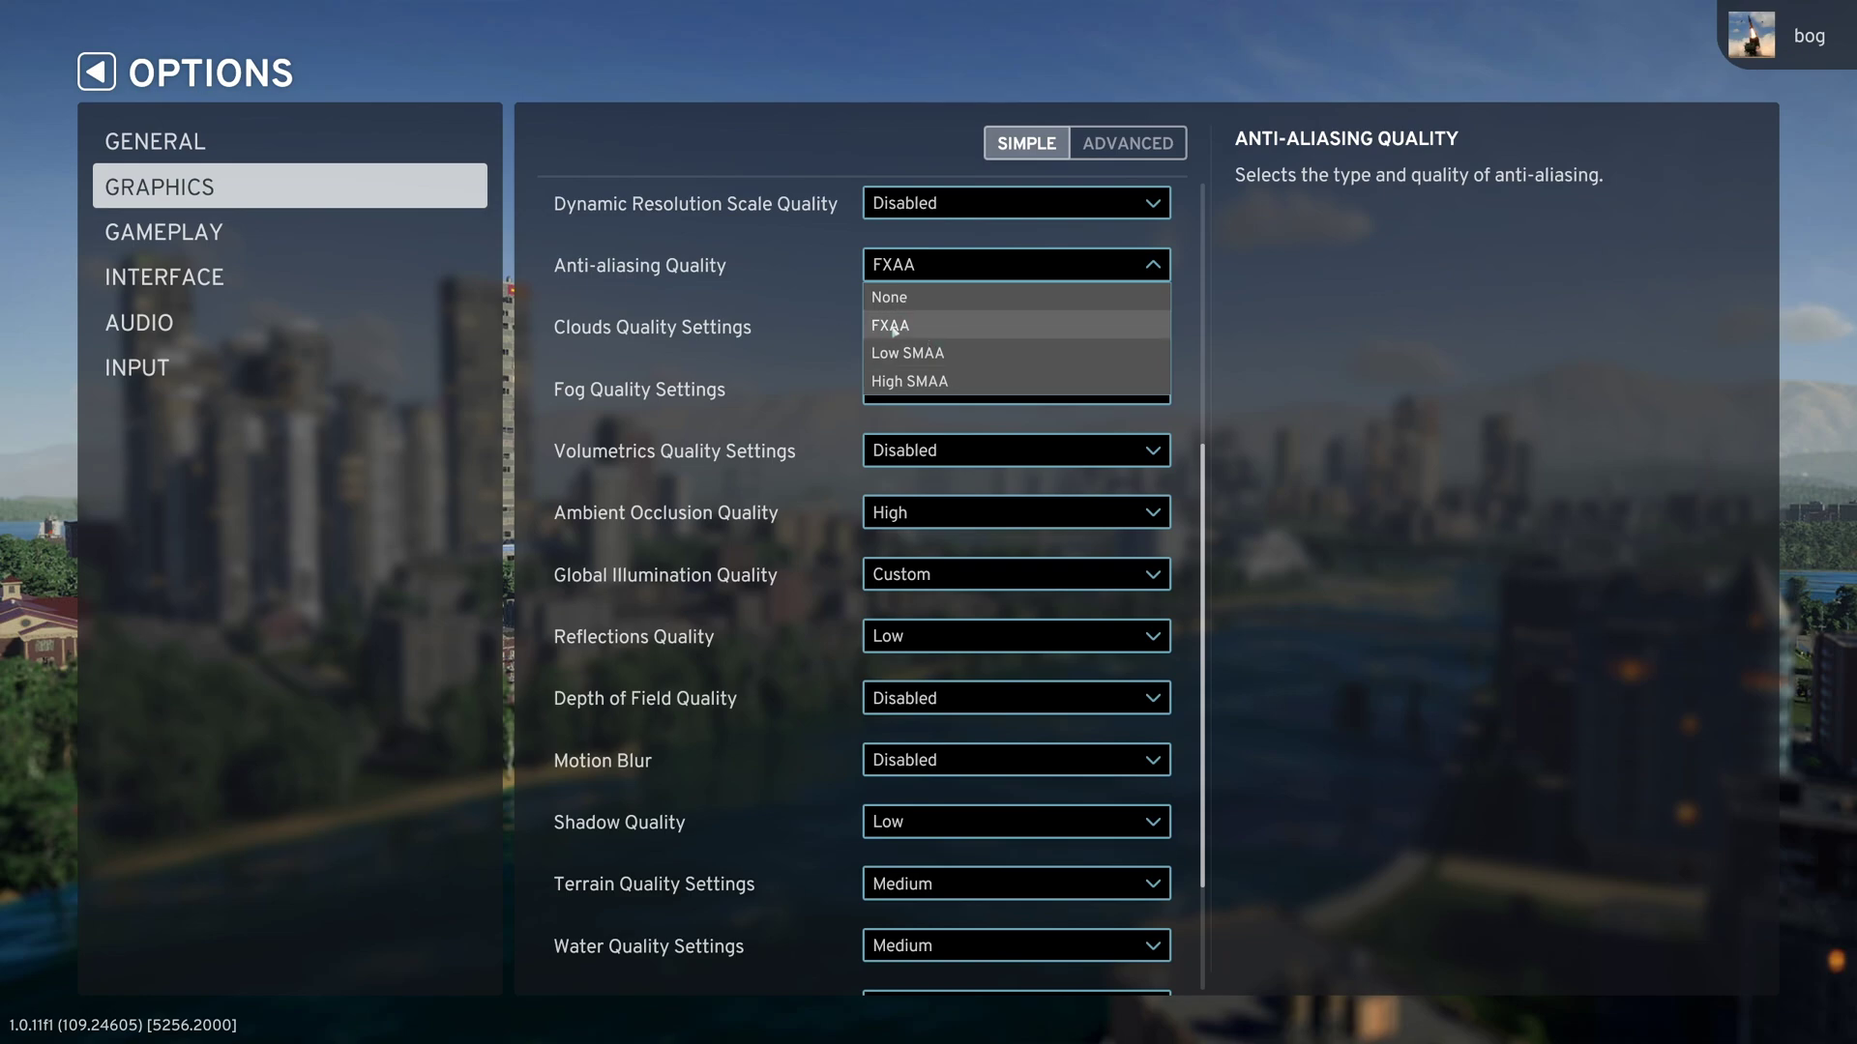
click(959, 267)
click(932, 329)
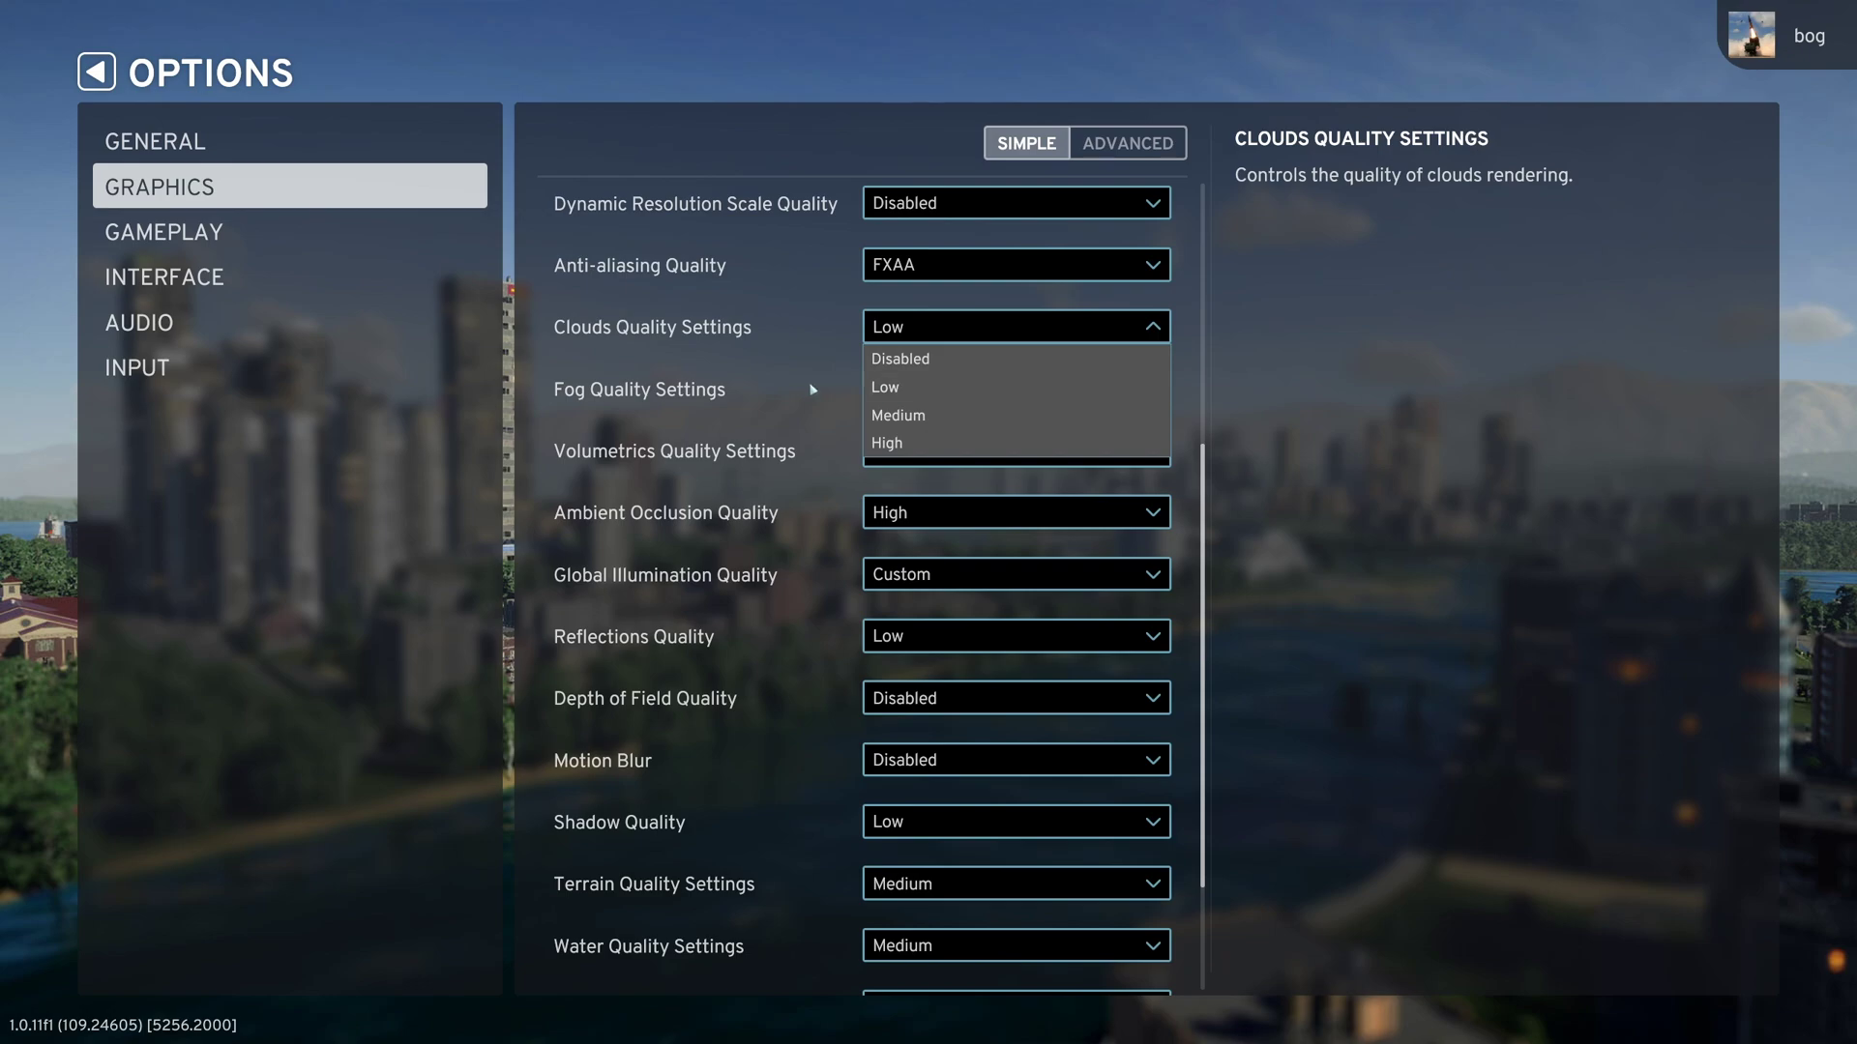
click(870, 321)
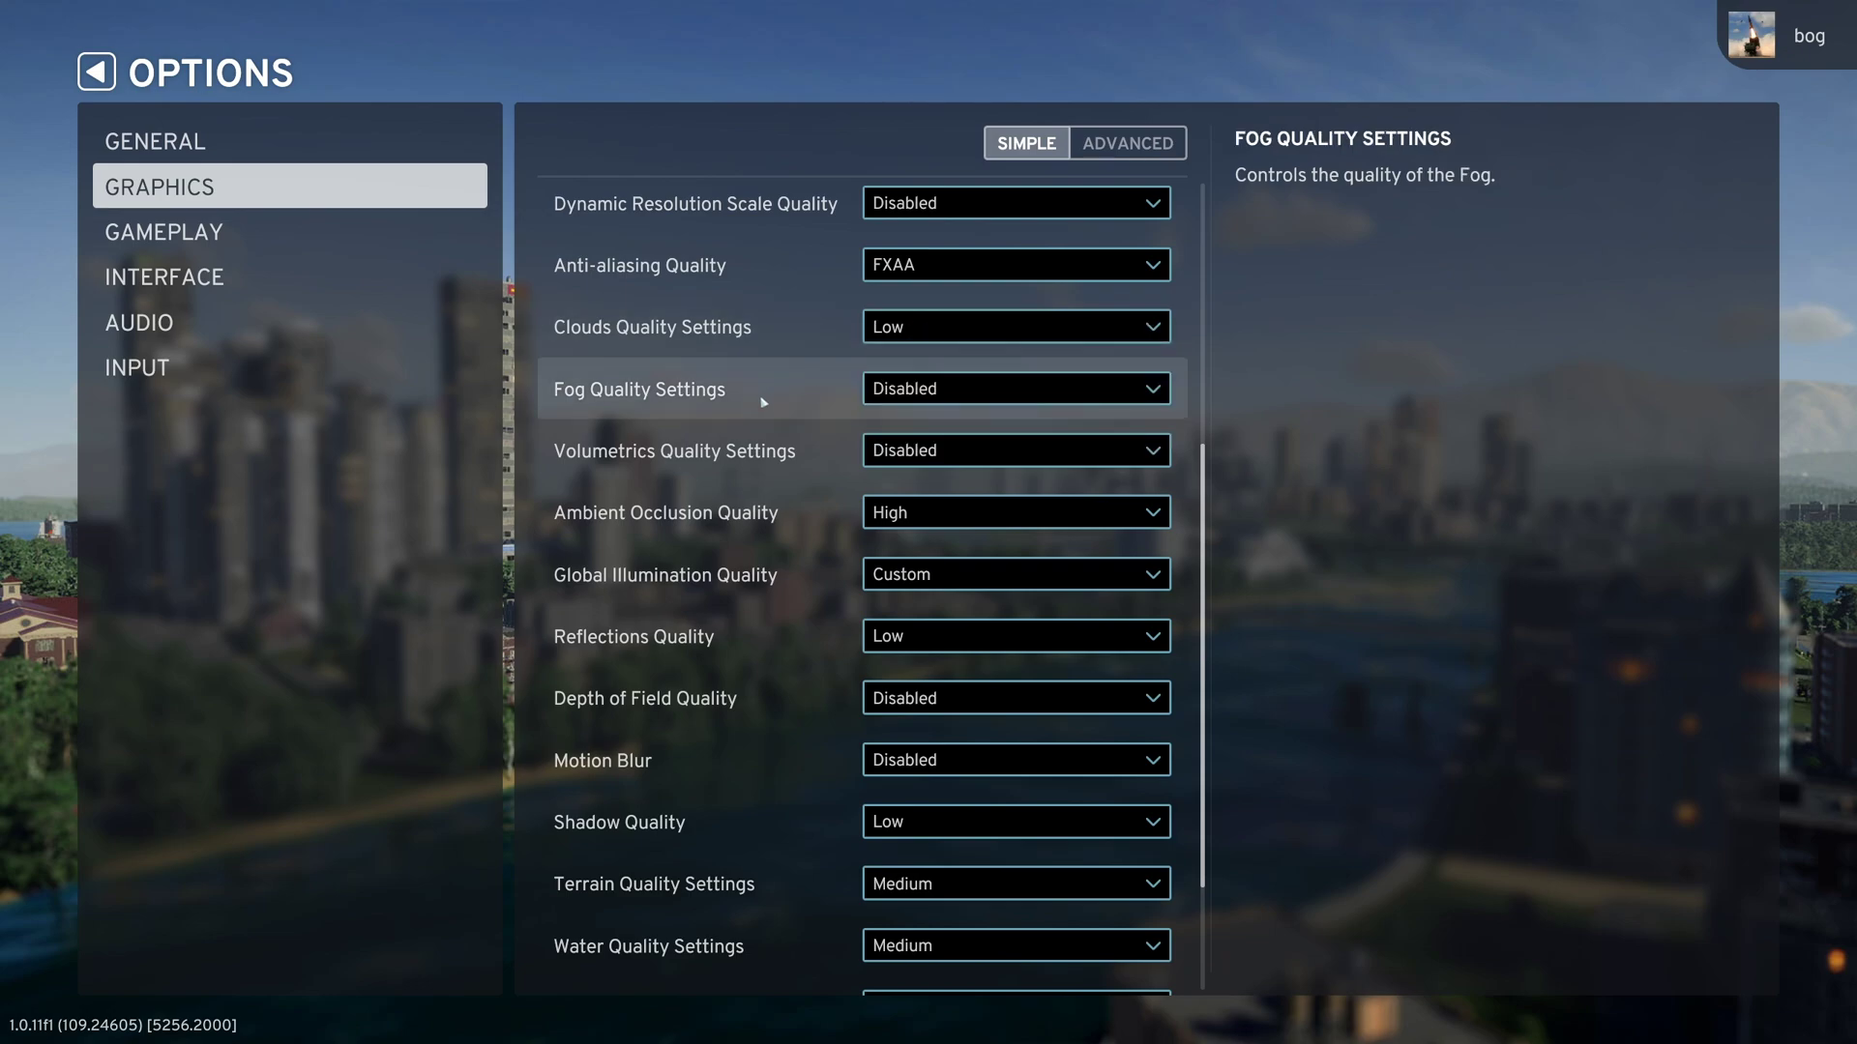
click(937, 392)
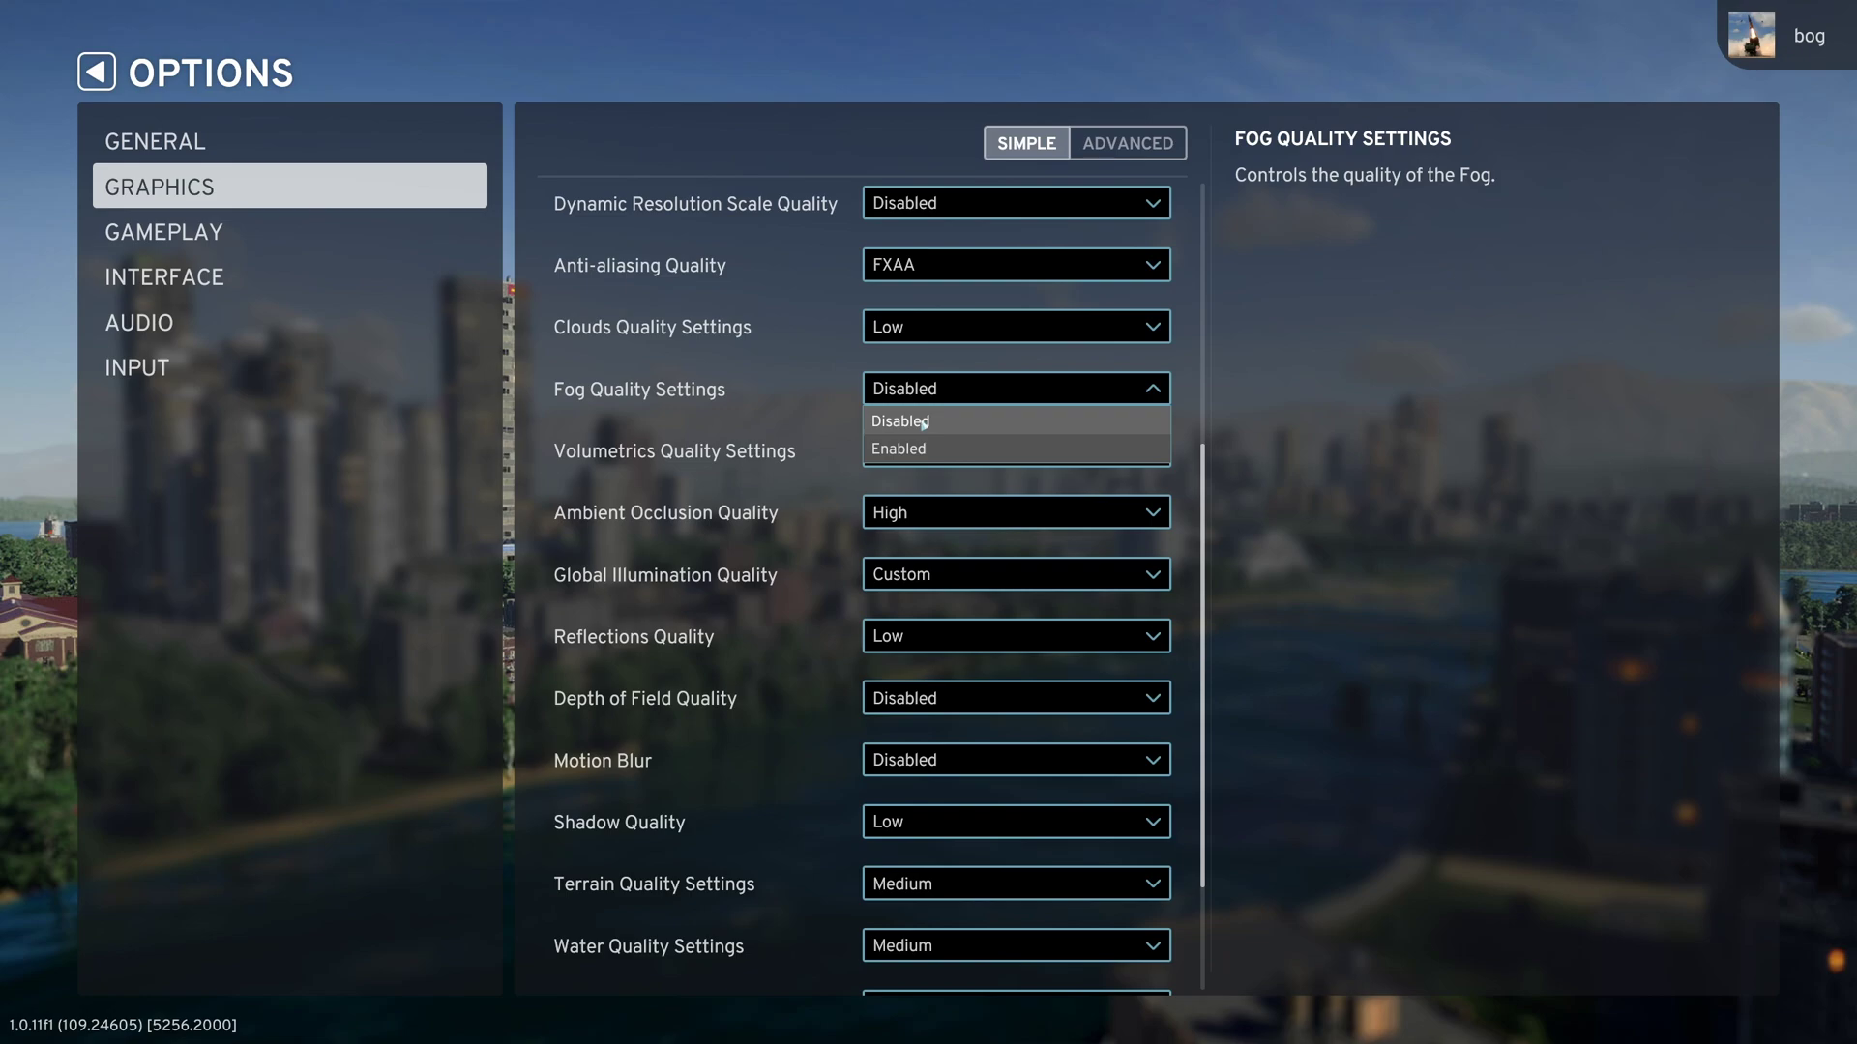
click(809, 391)
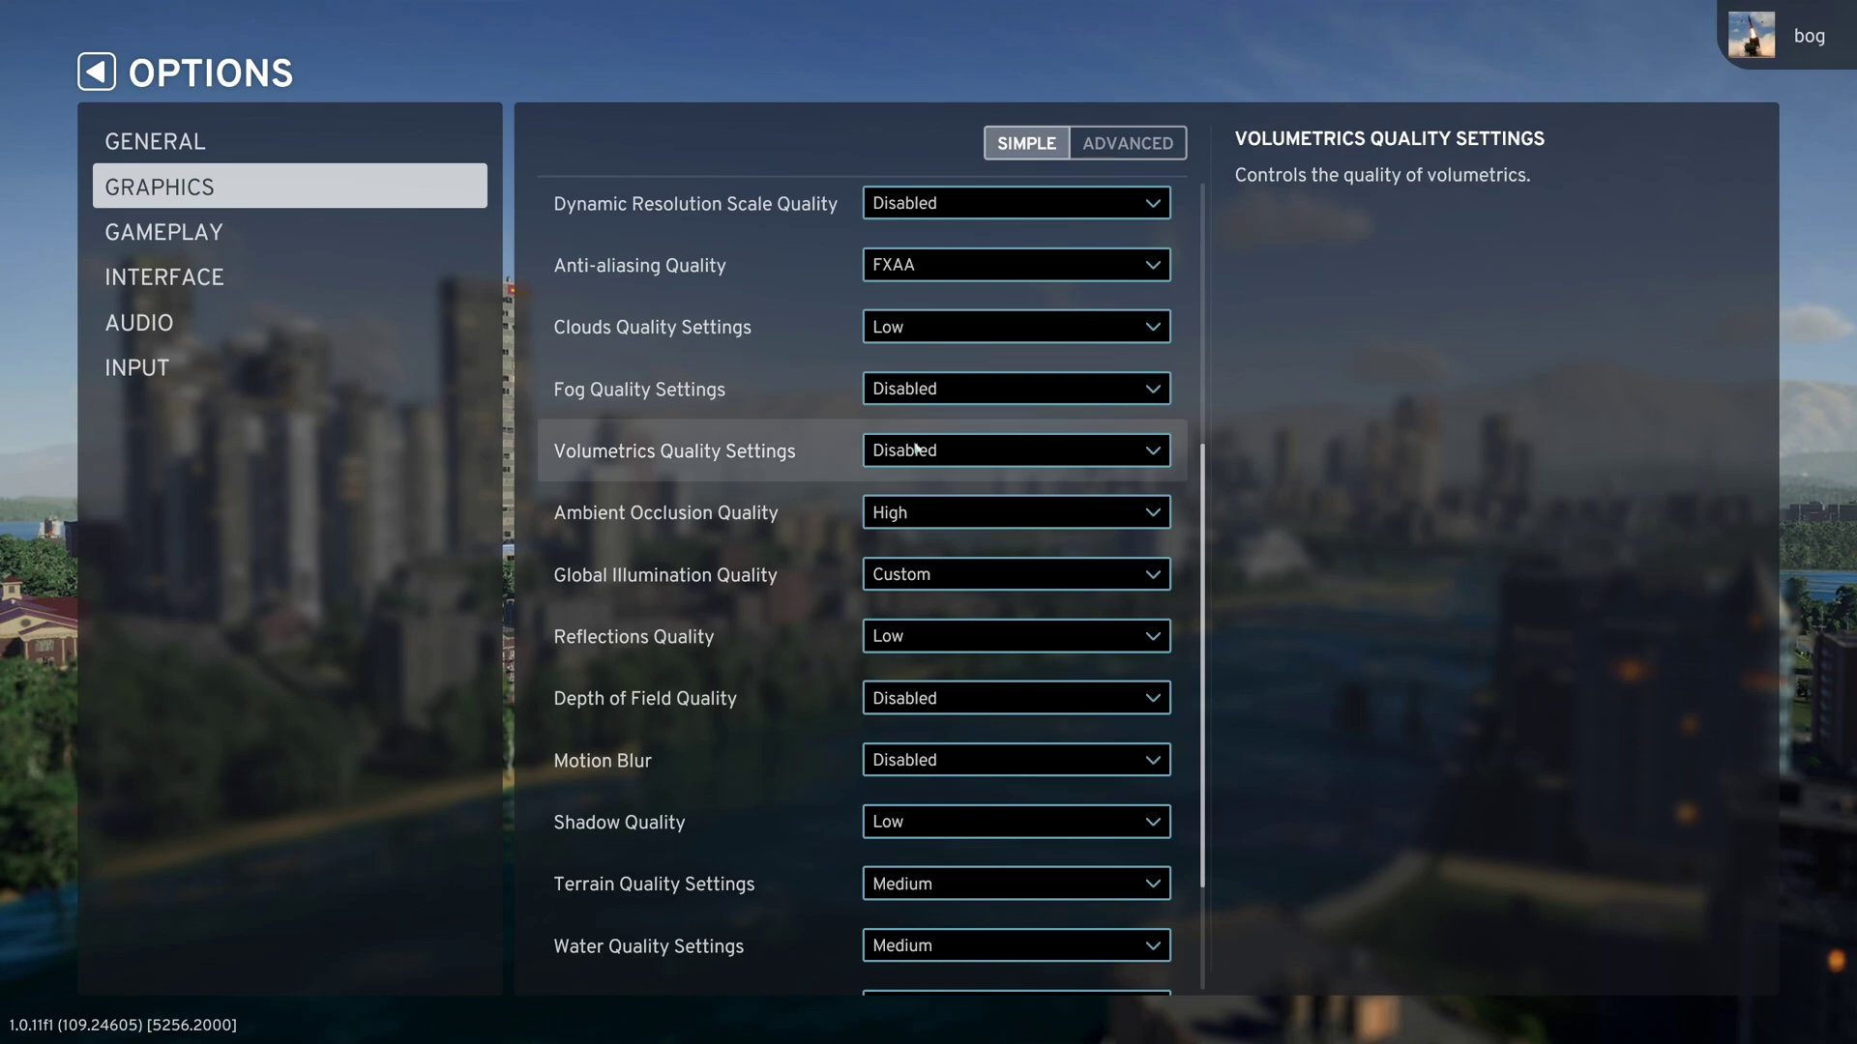
click(918, 451)
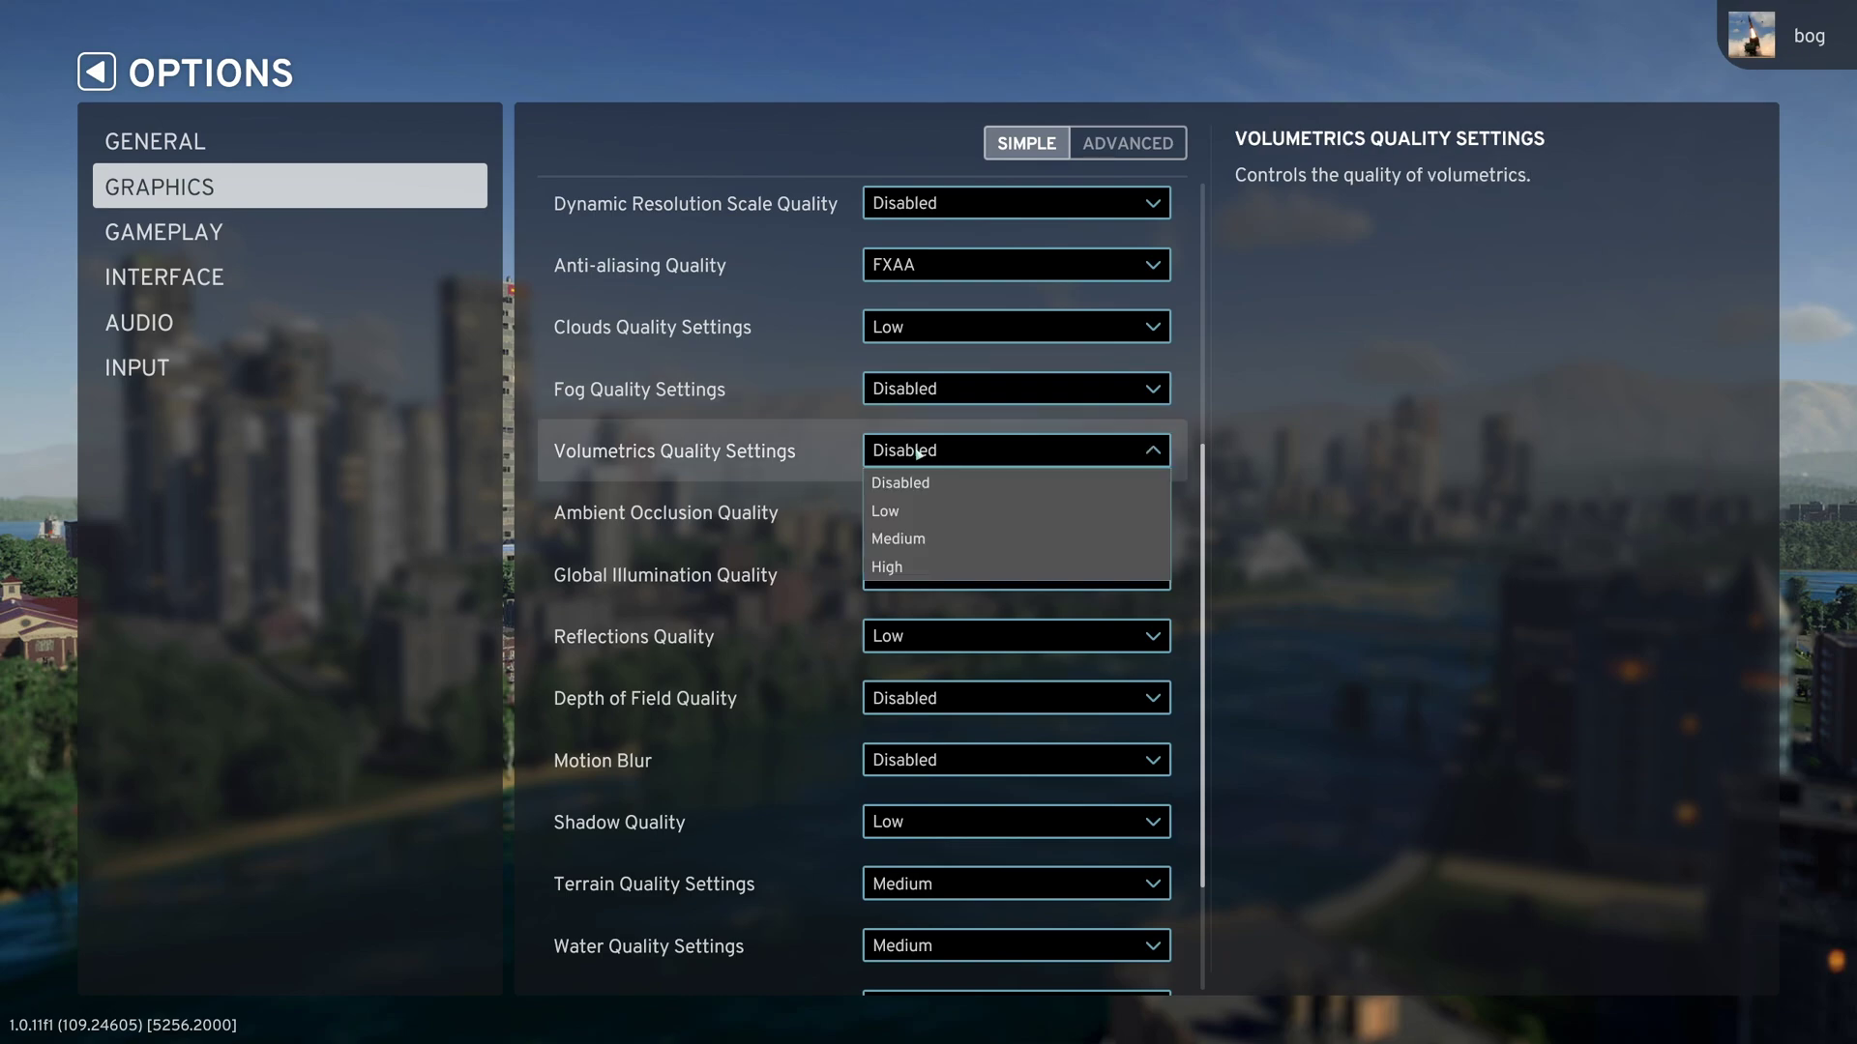
click(825, 446)
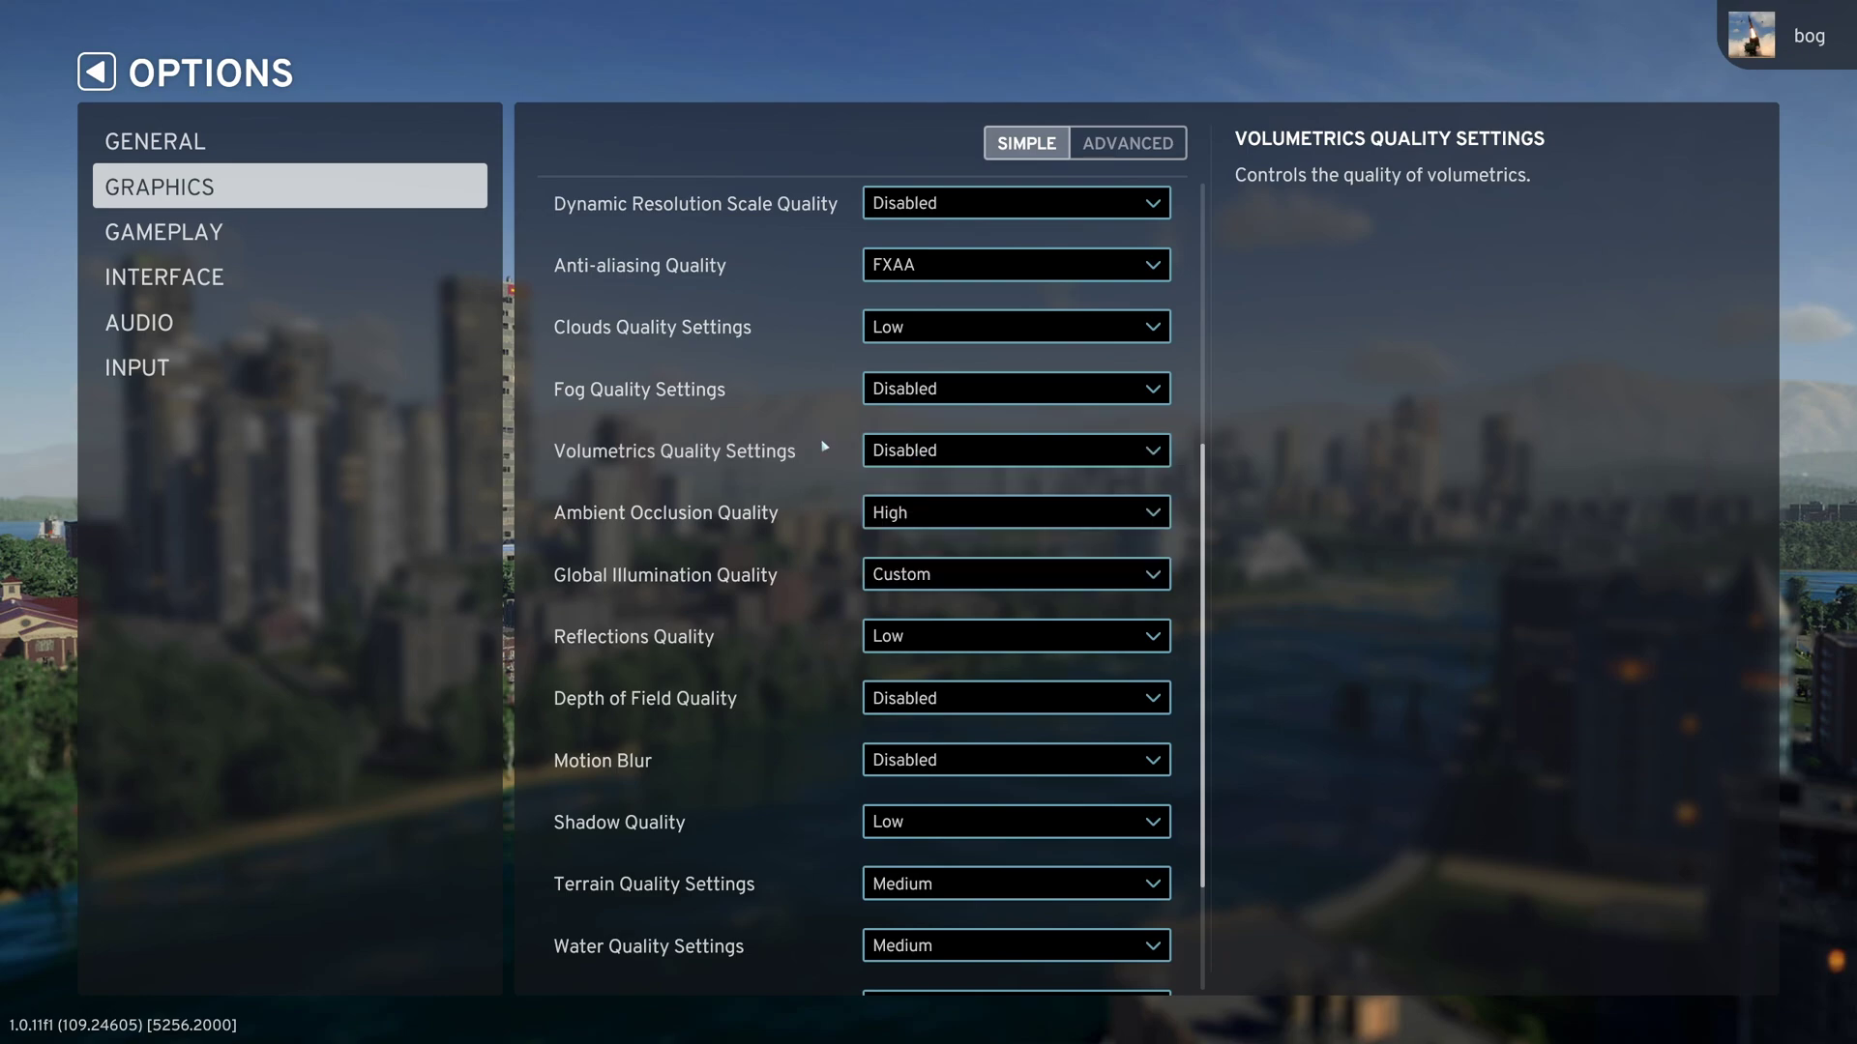
click(934, 452)
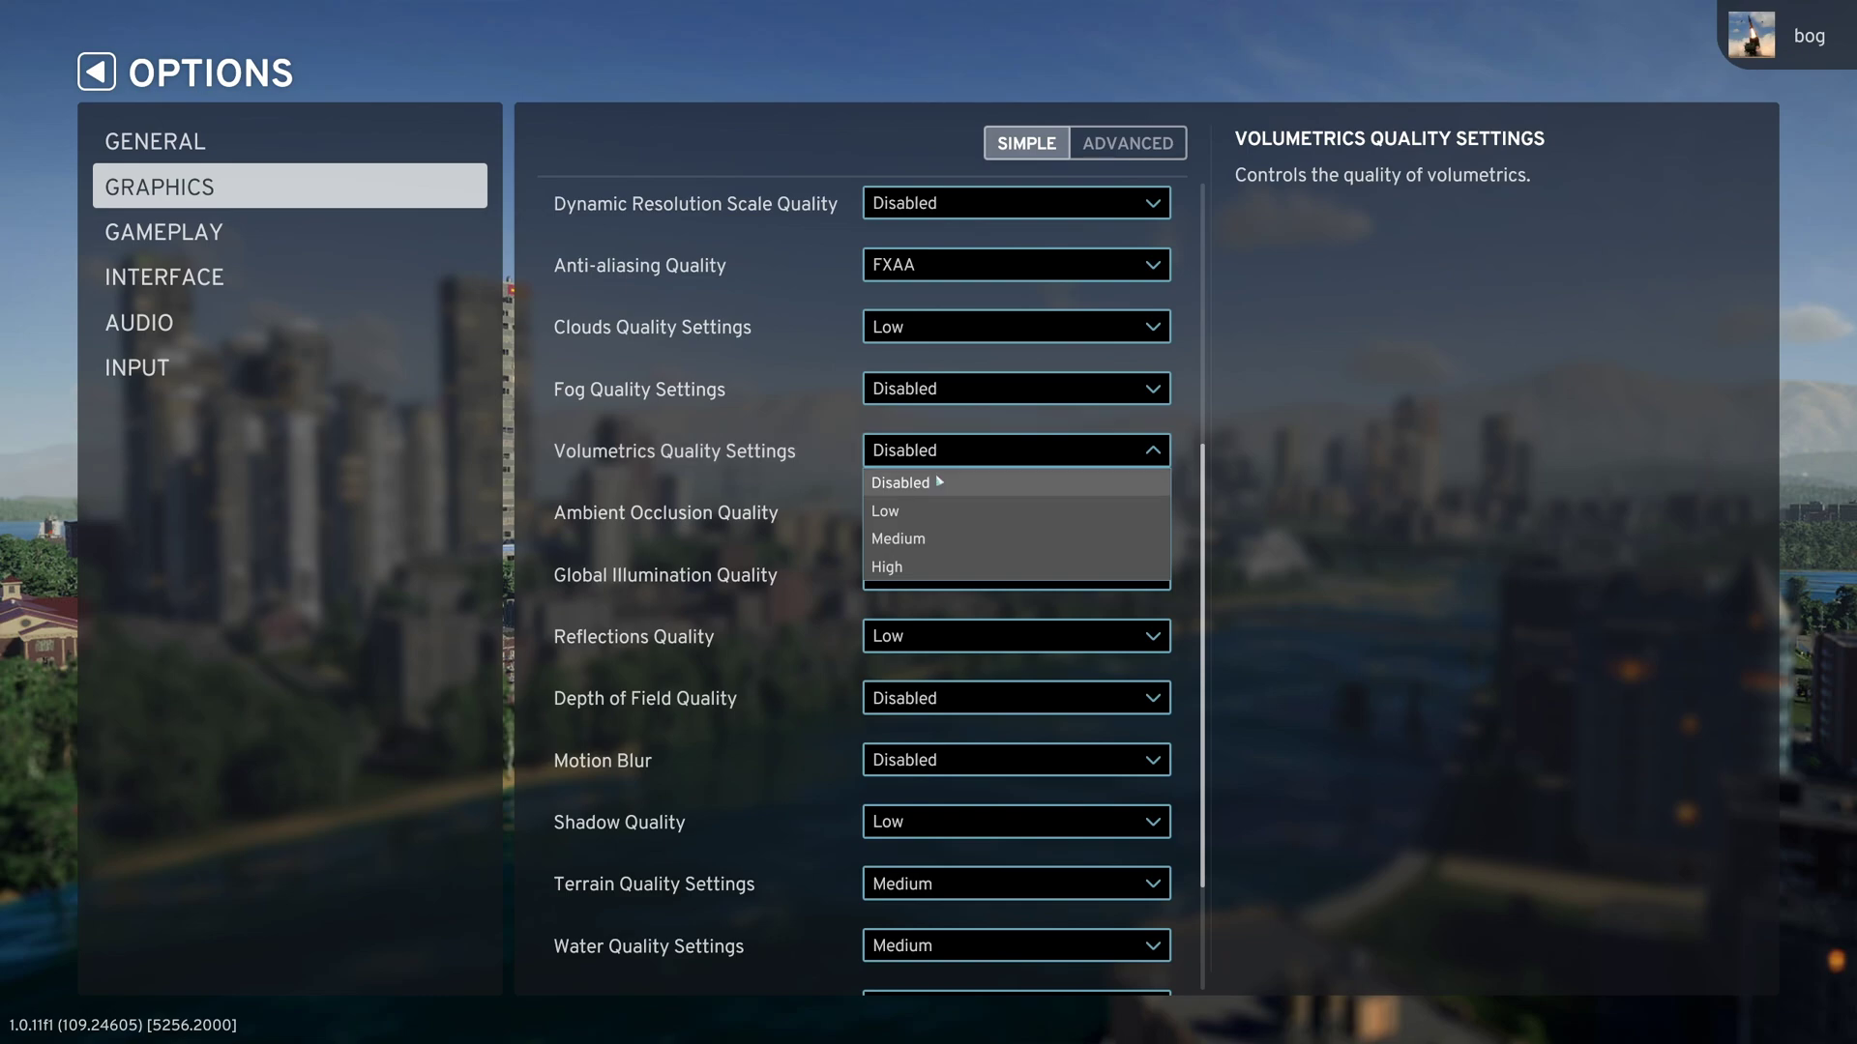
click(801, 449)
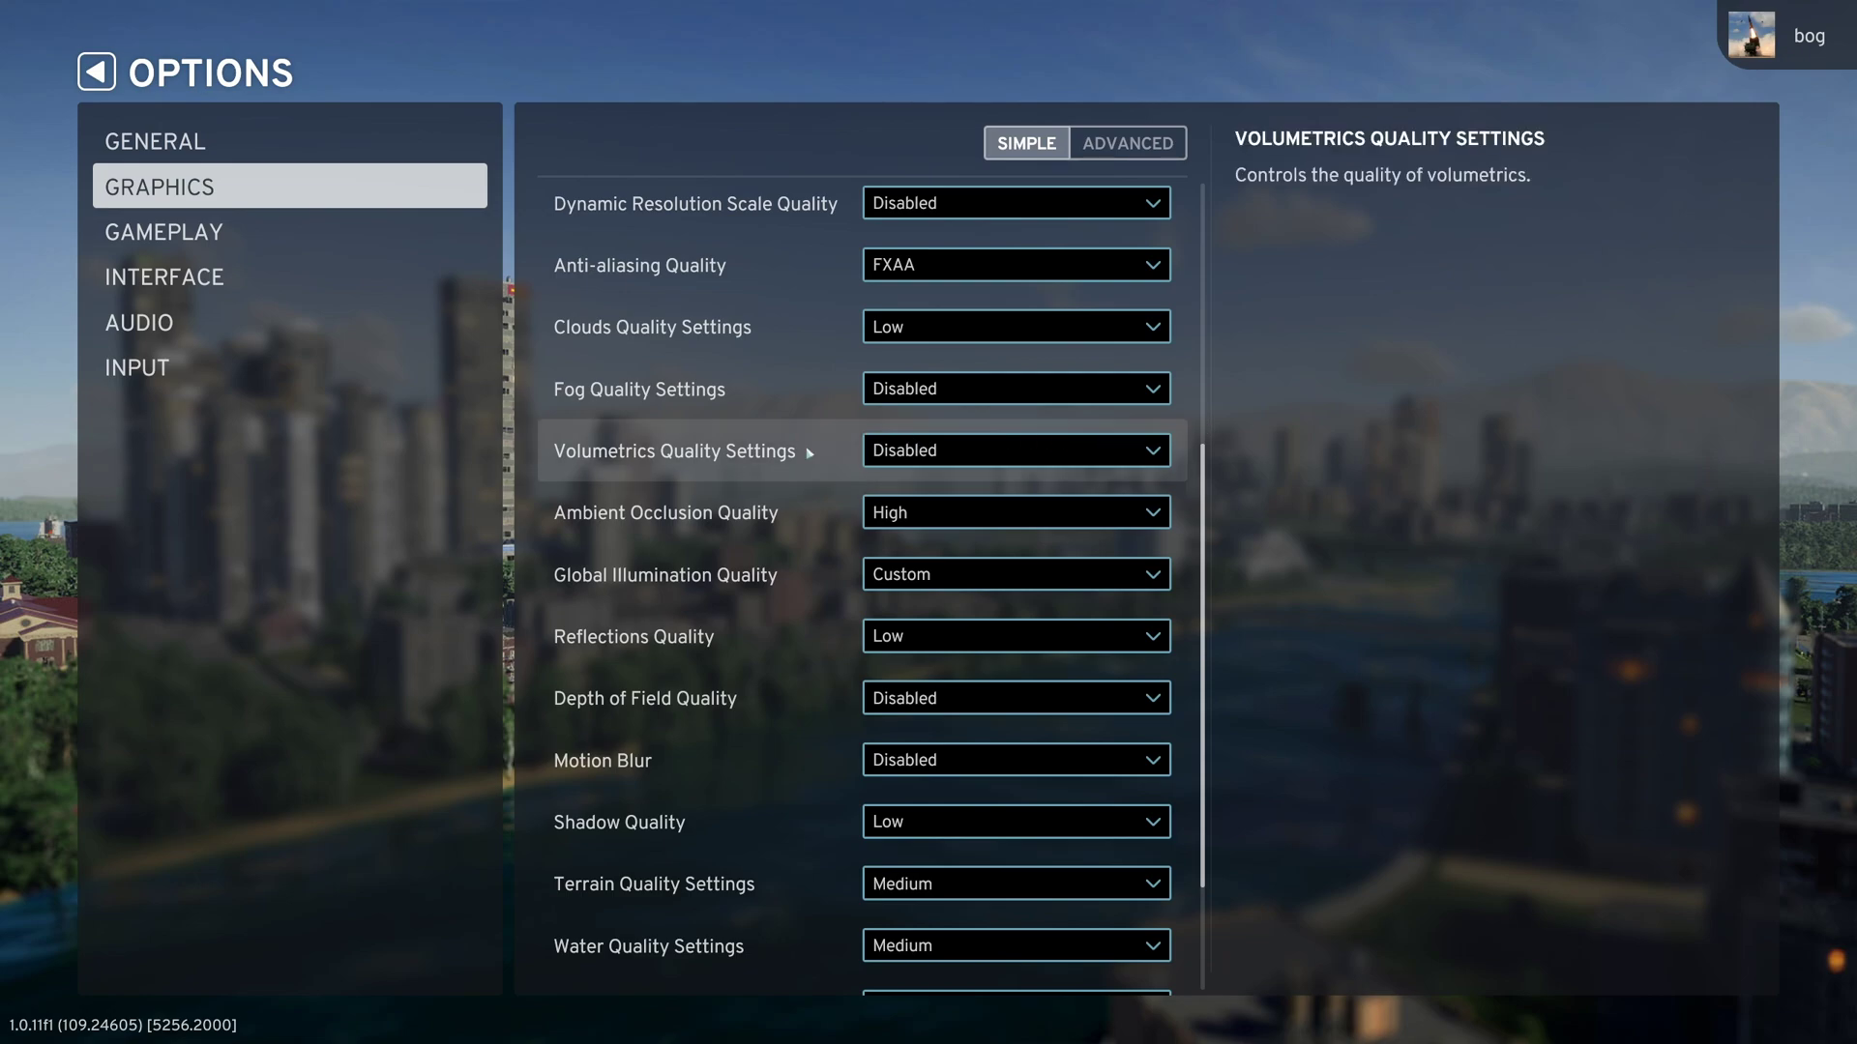
- Set Ambient Occlusion Quality to High
click(950, 510)
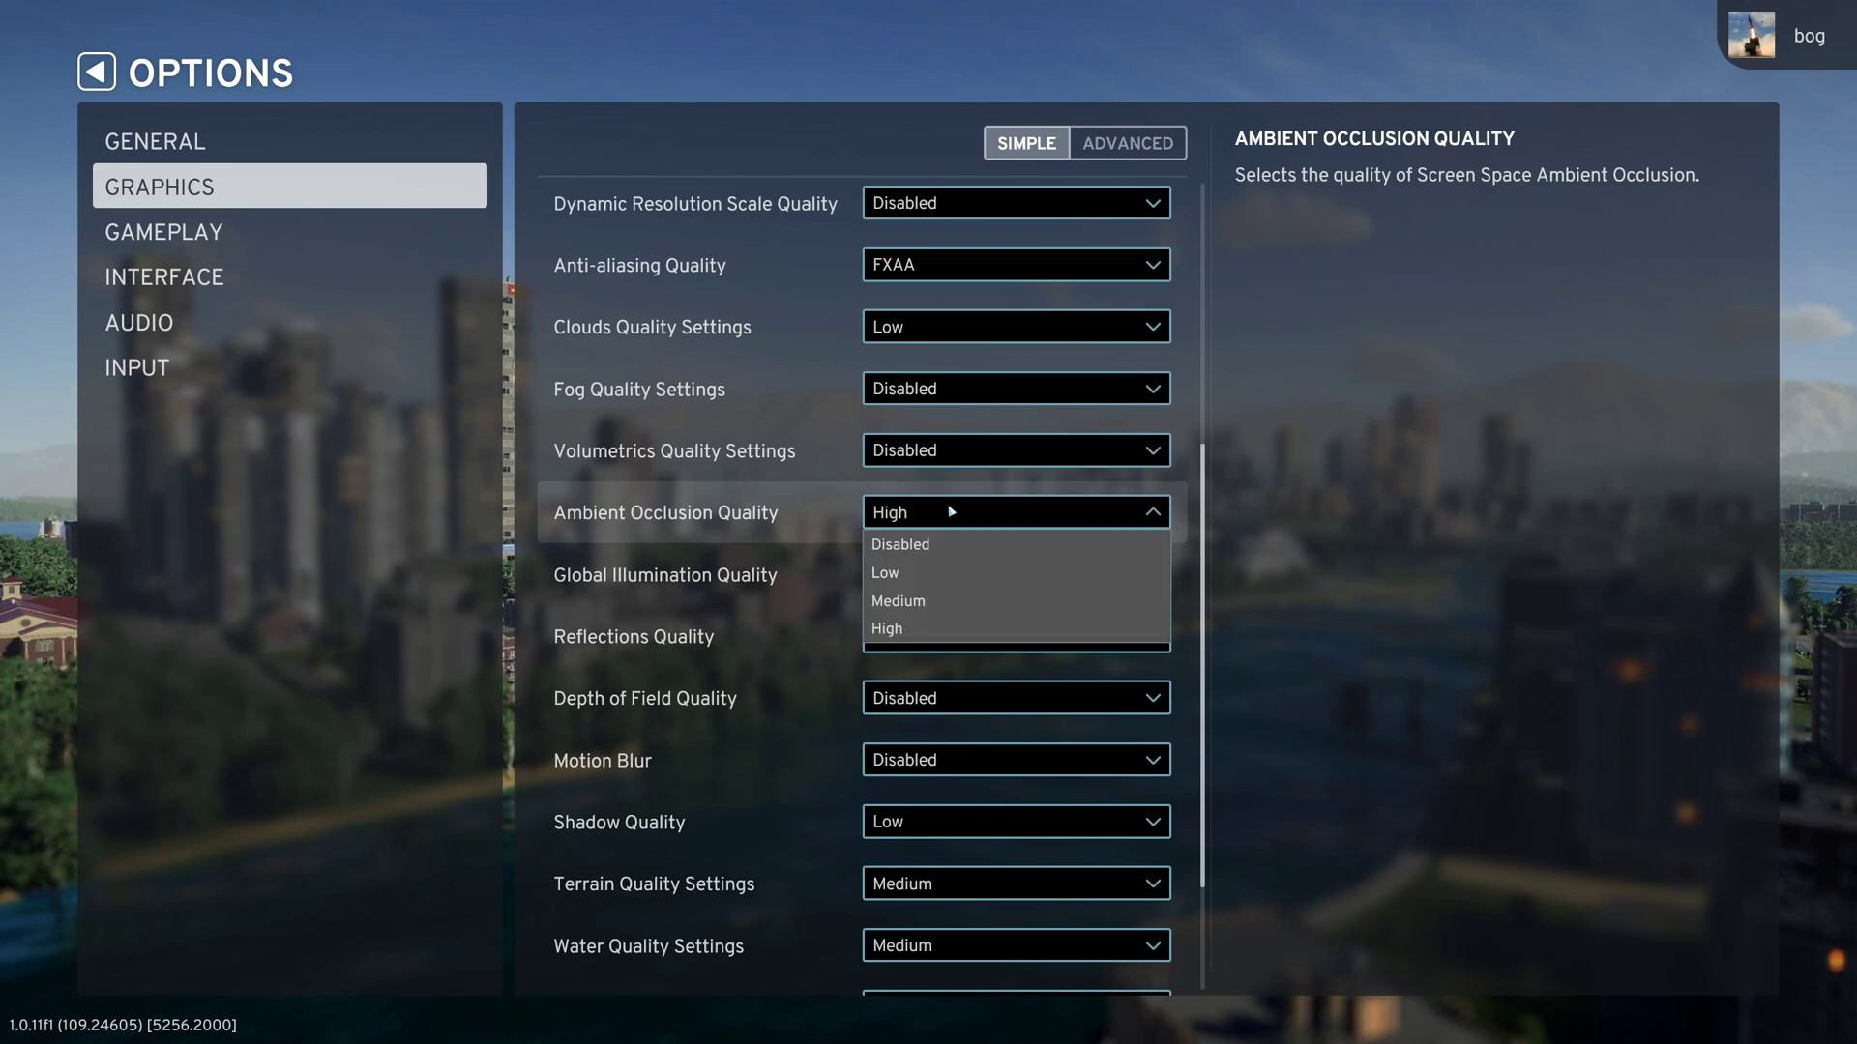
click(907, 599)
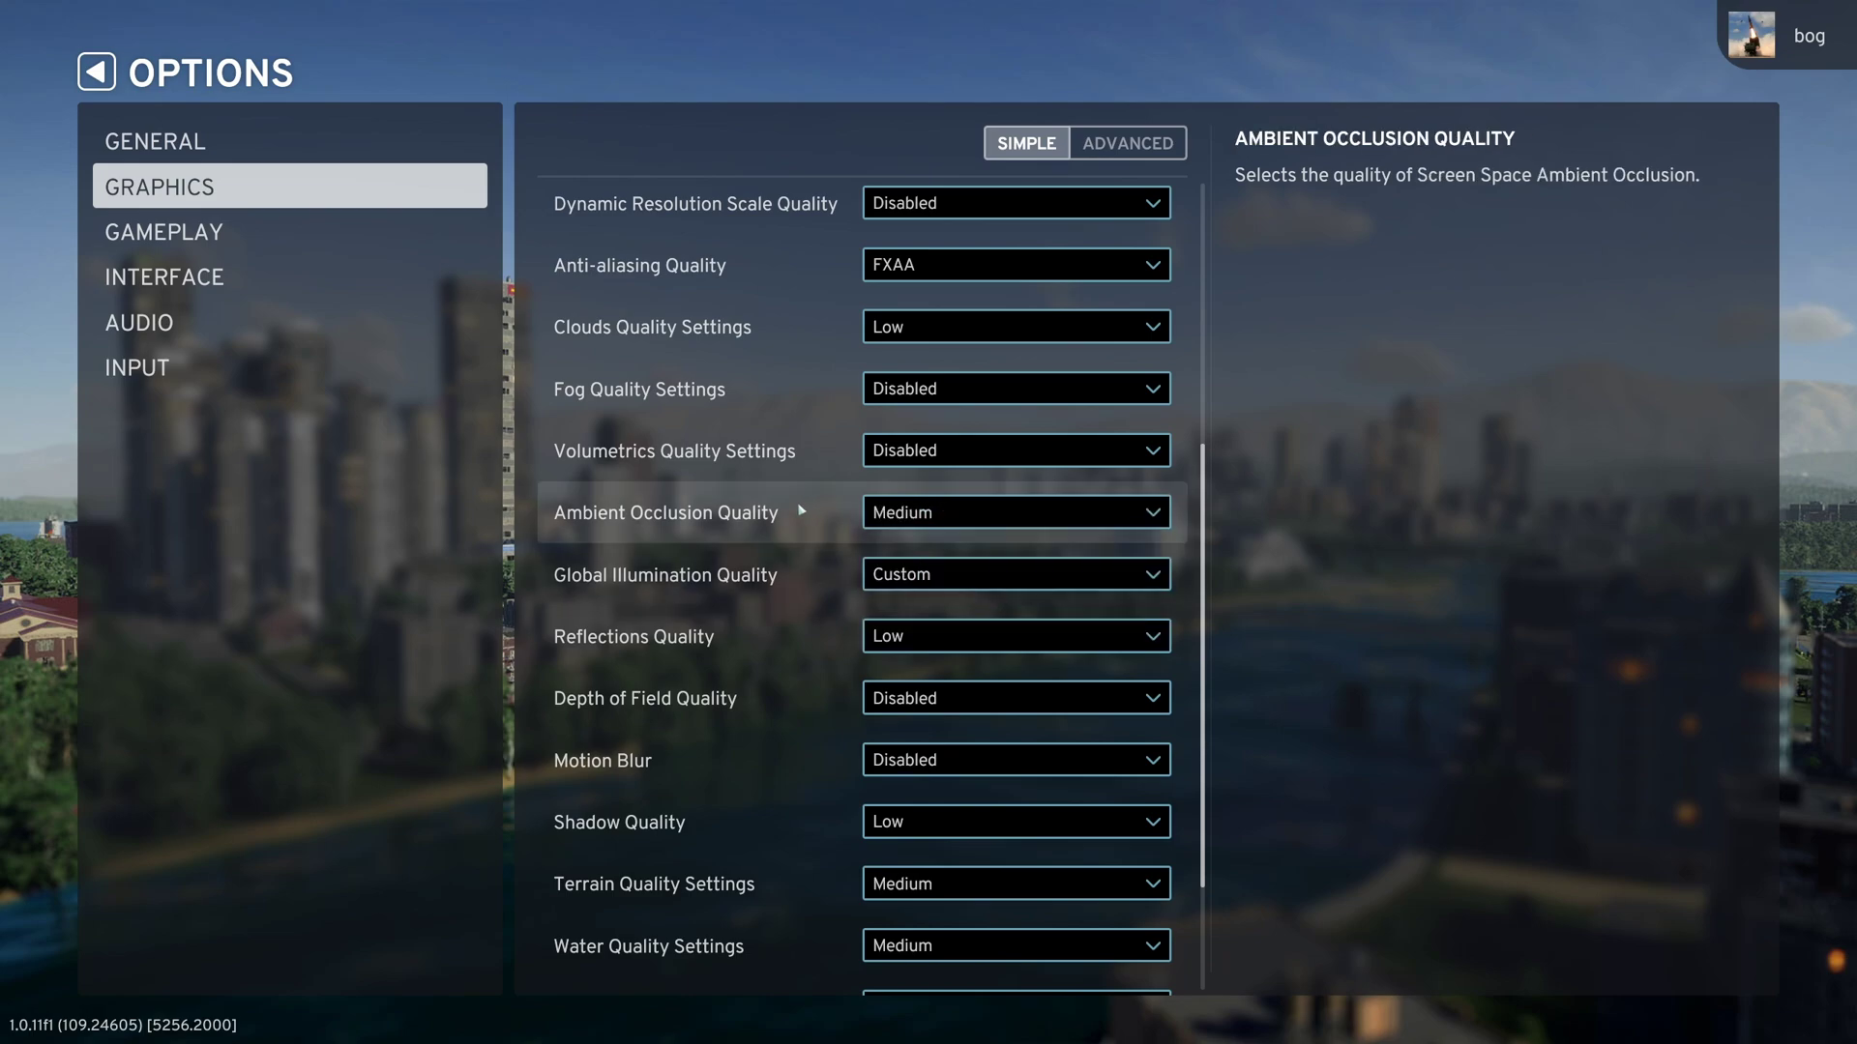
click(886, 514)
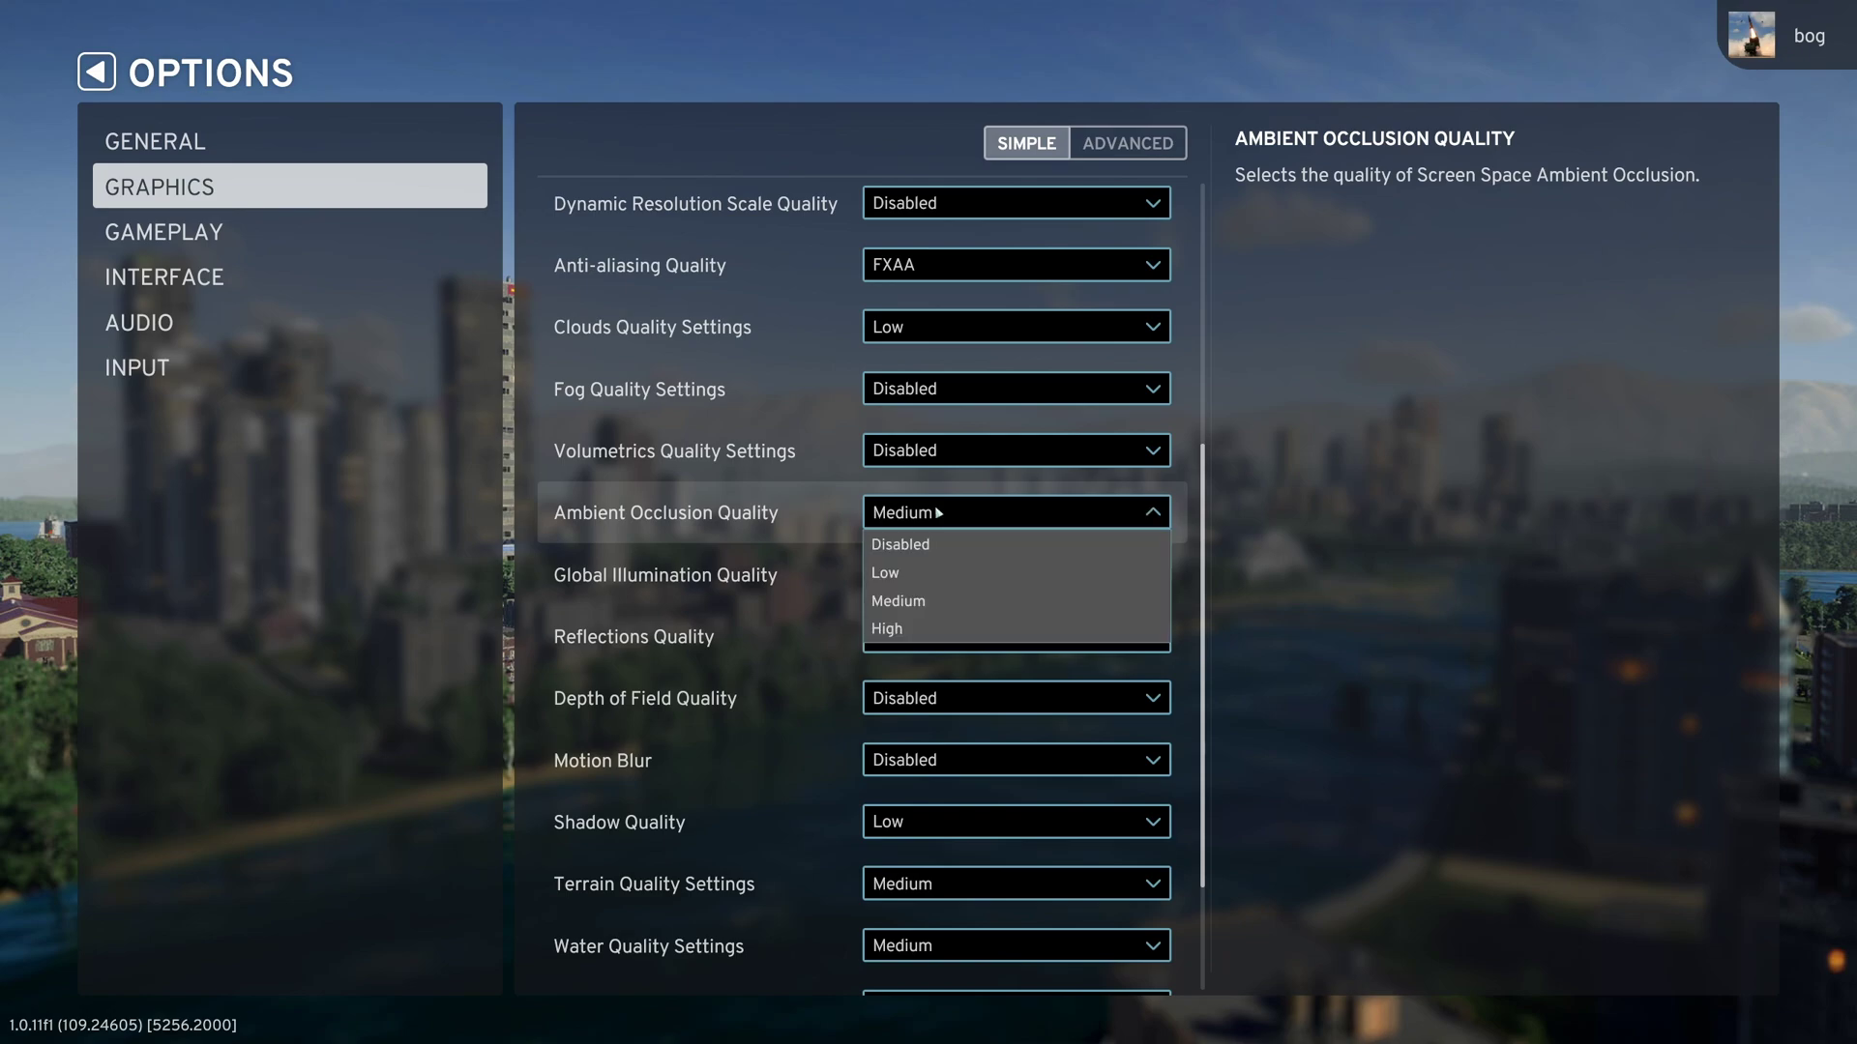
click(915, 620)
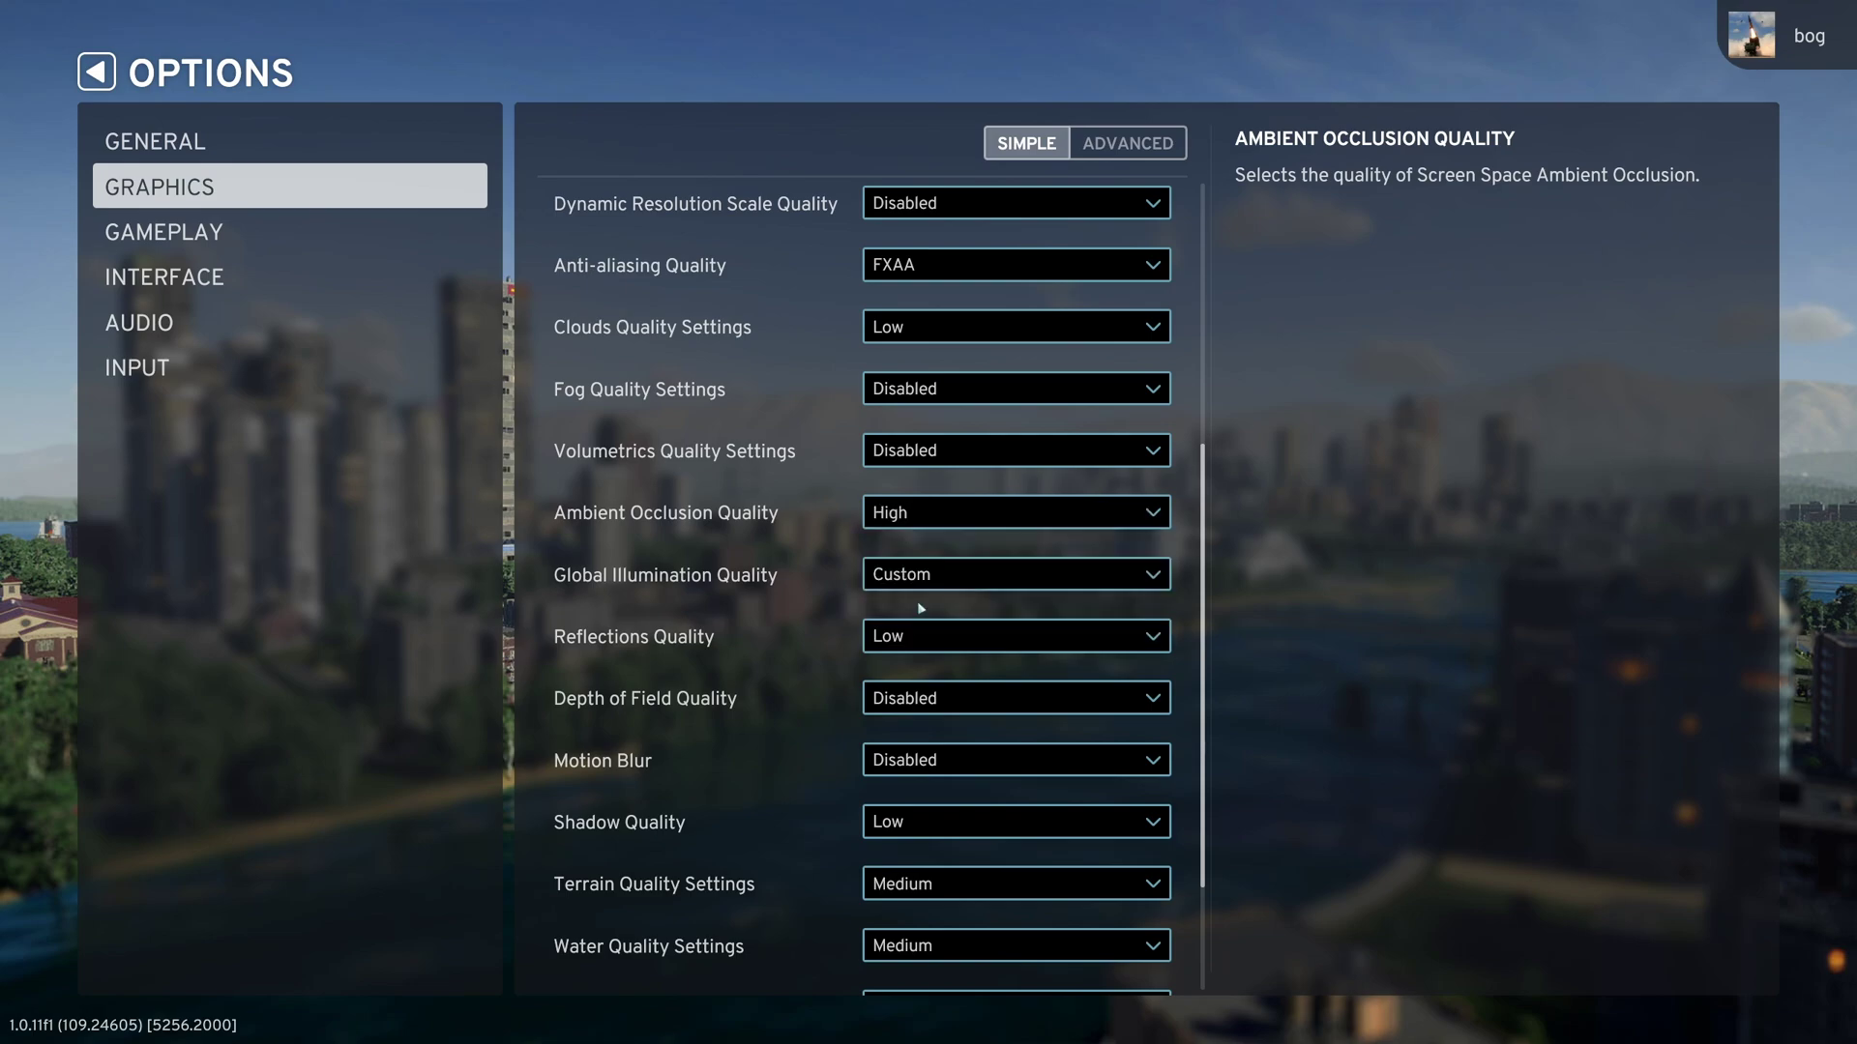
click(943, 513)
click(767, 513)
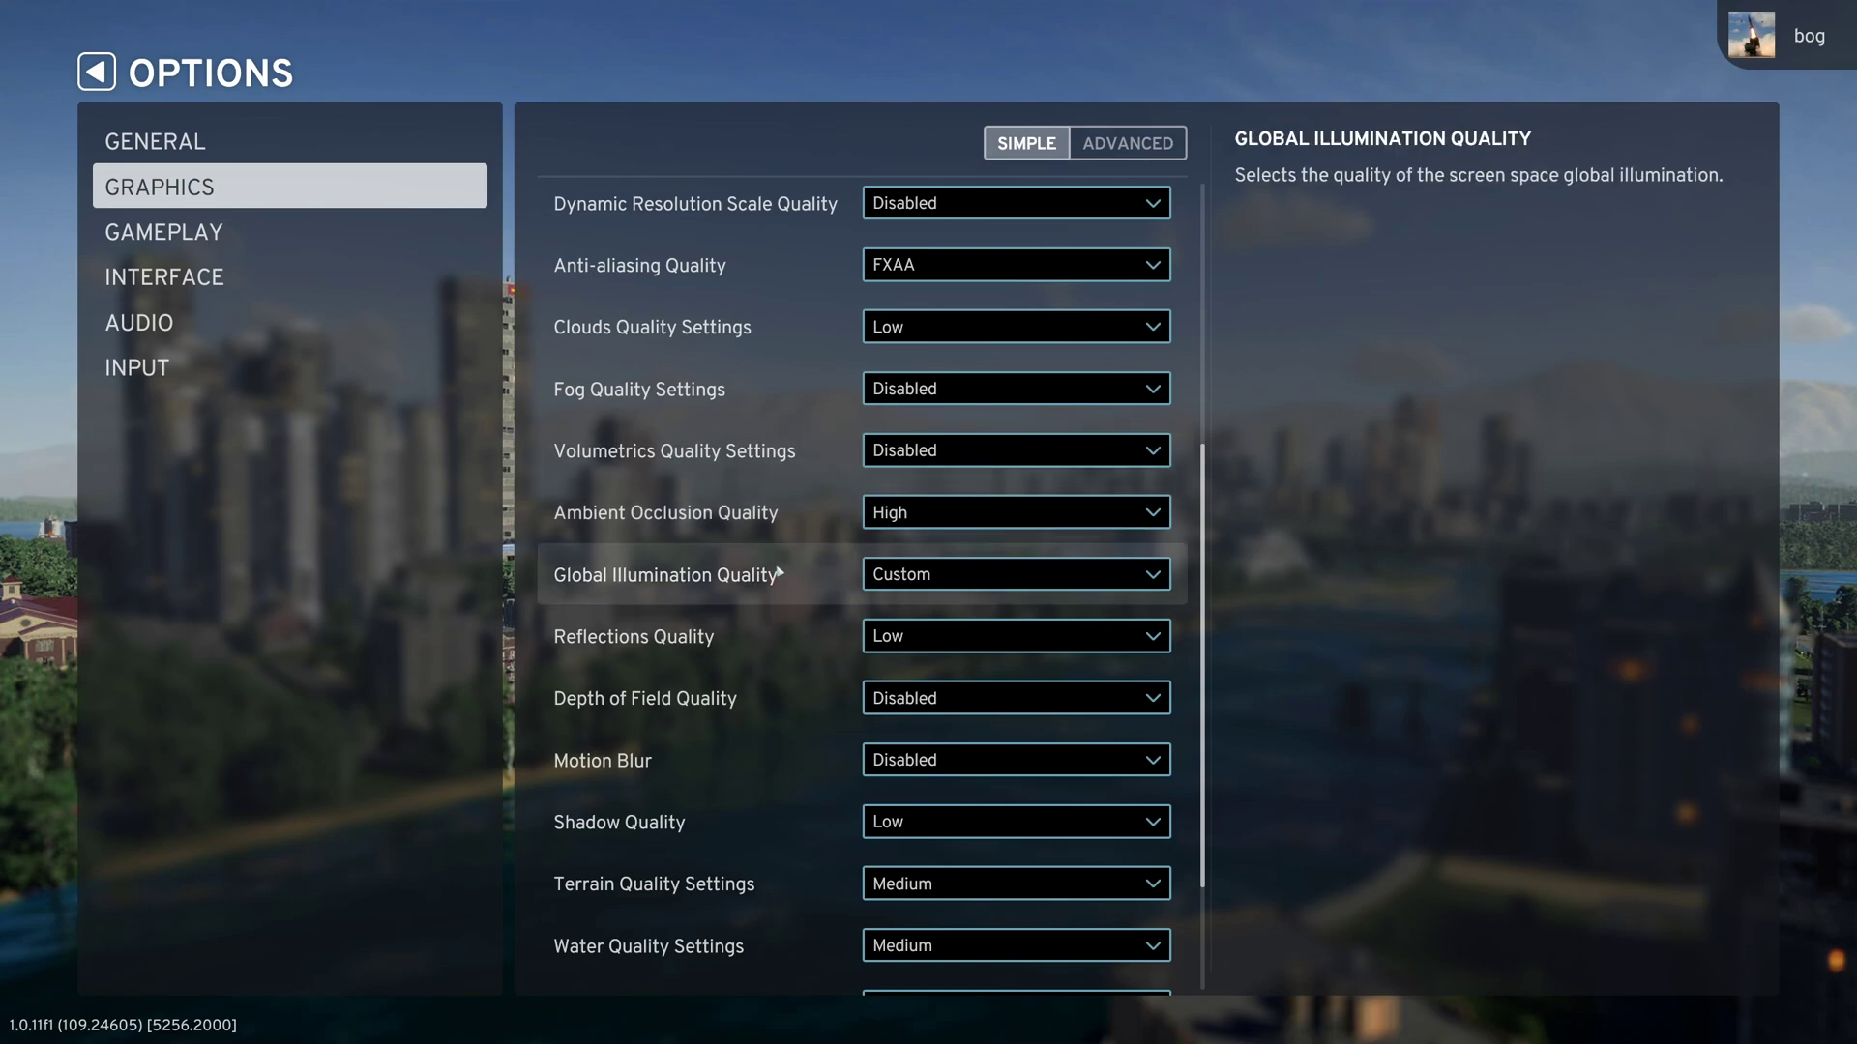
- Confirm Global Illumination Quality and Reflections Quality both stay at Low
click(941, 580)
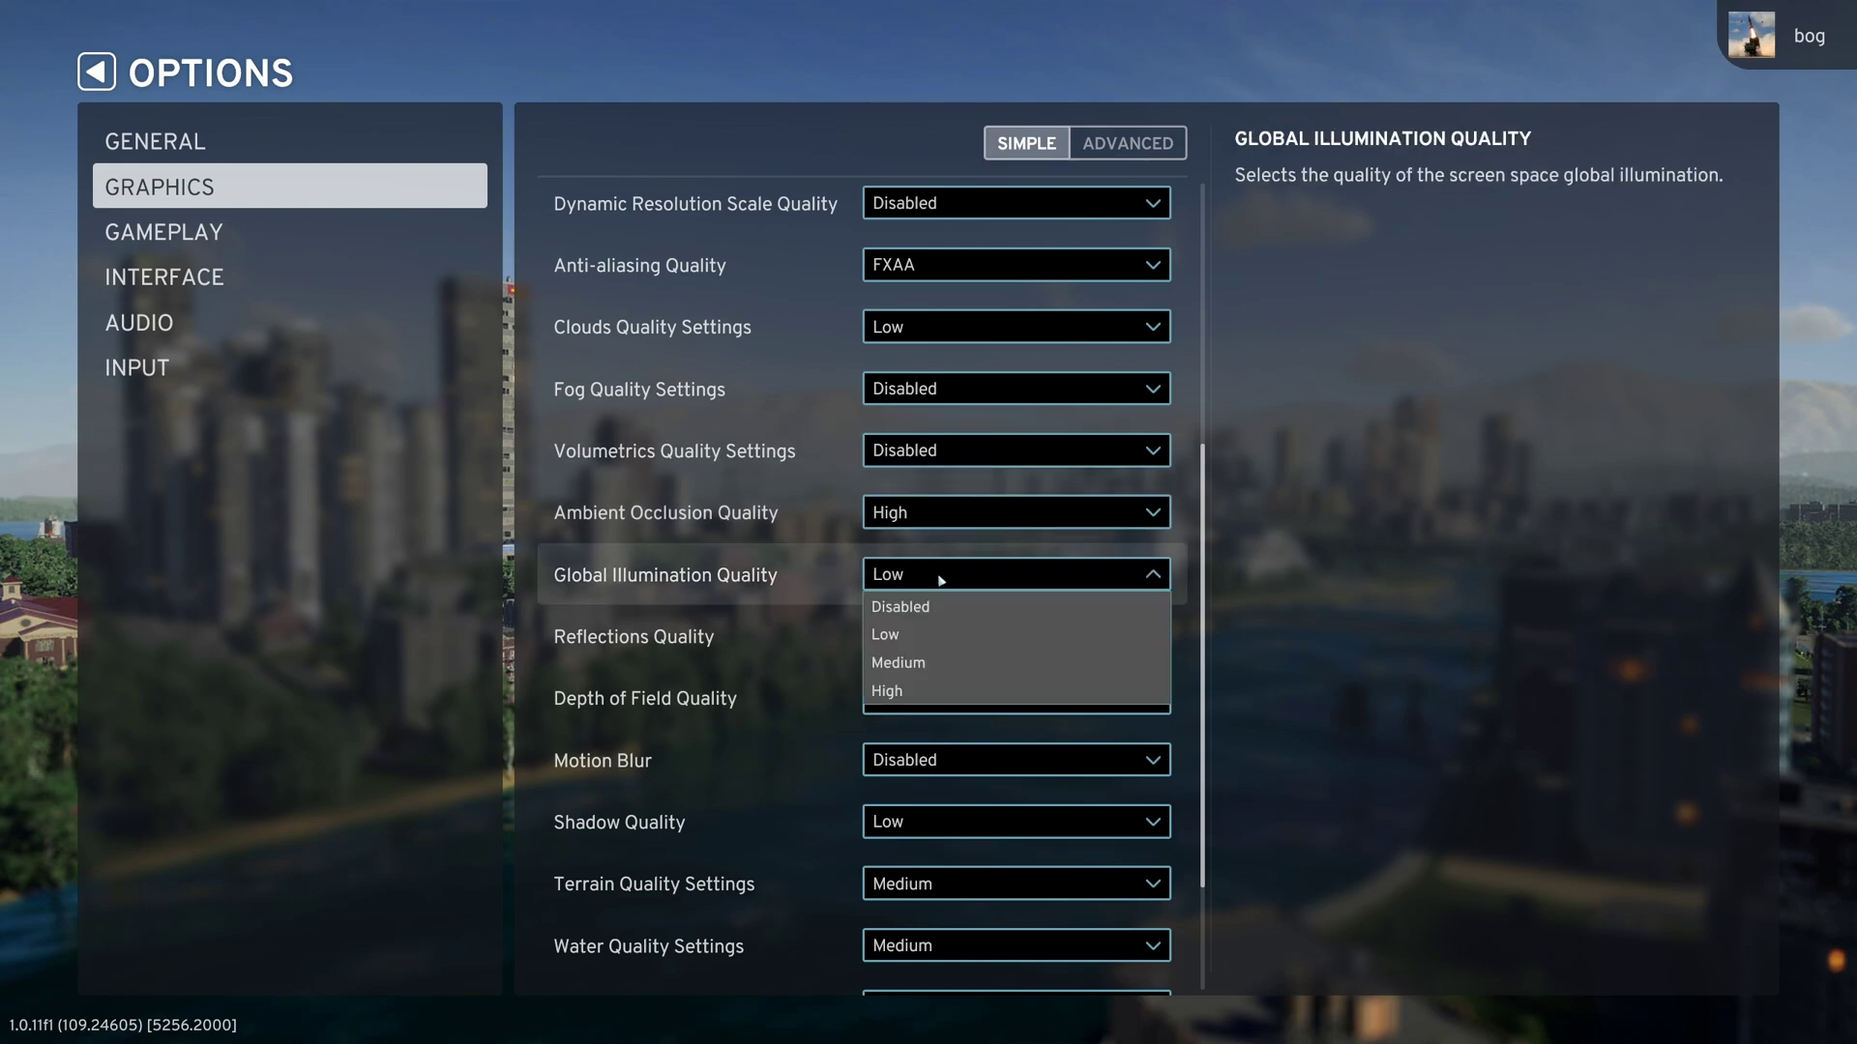
click(940, 581)
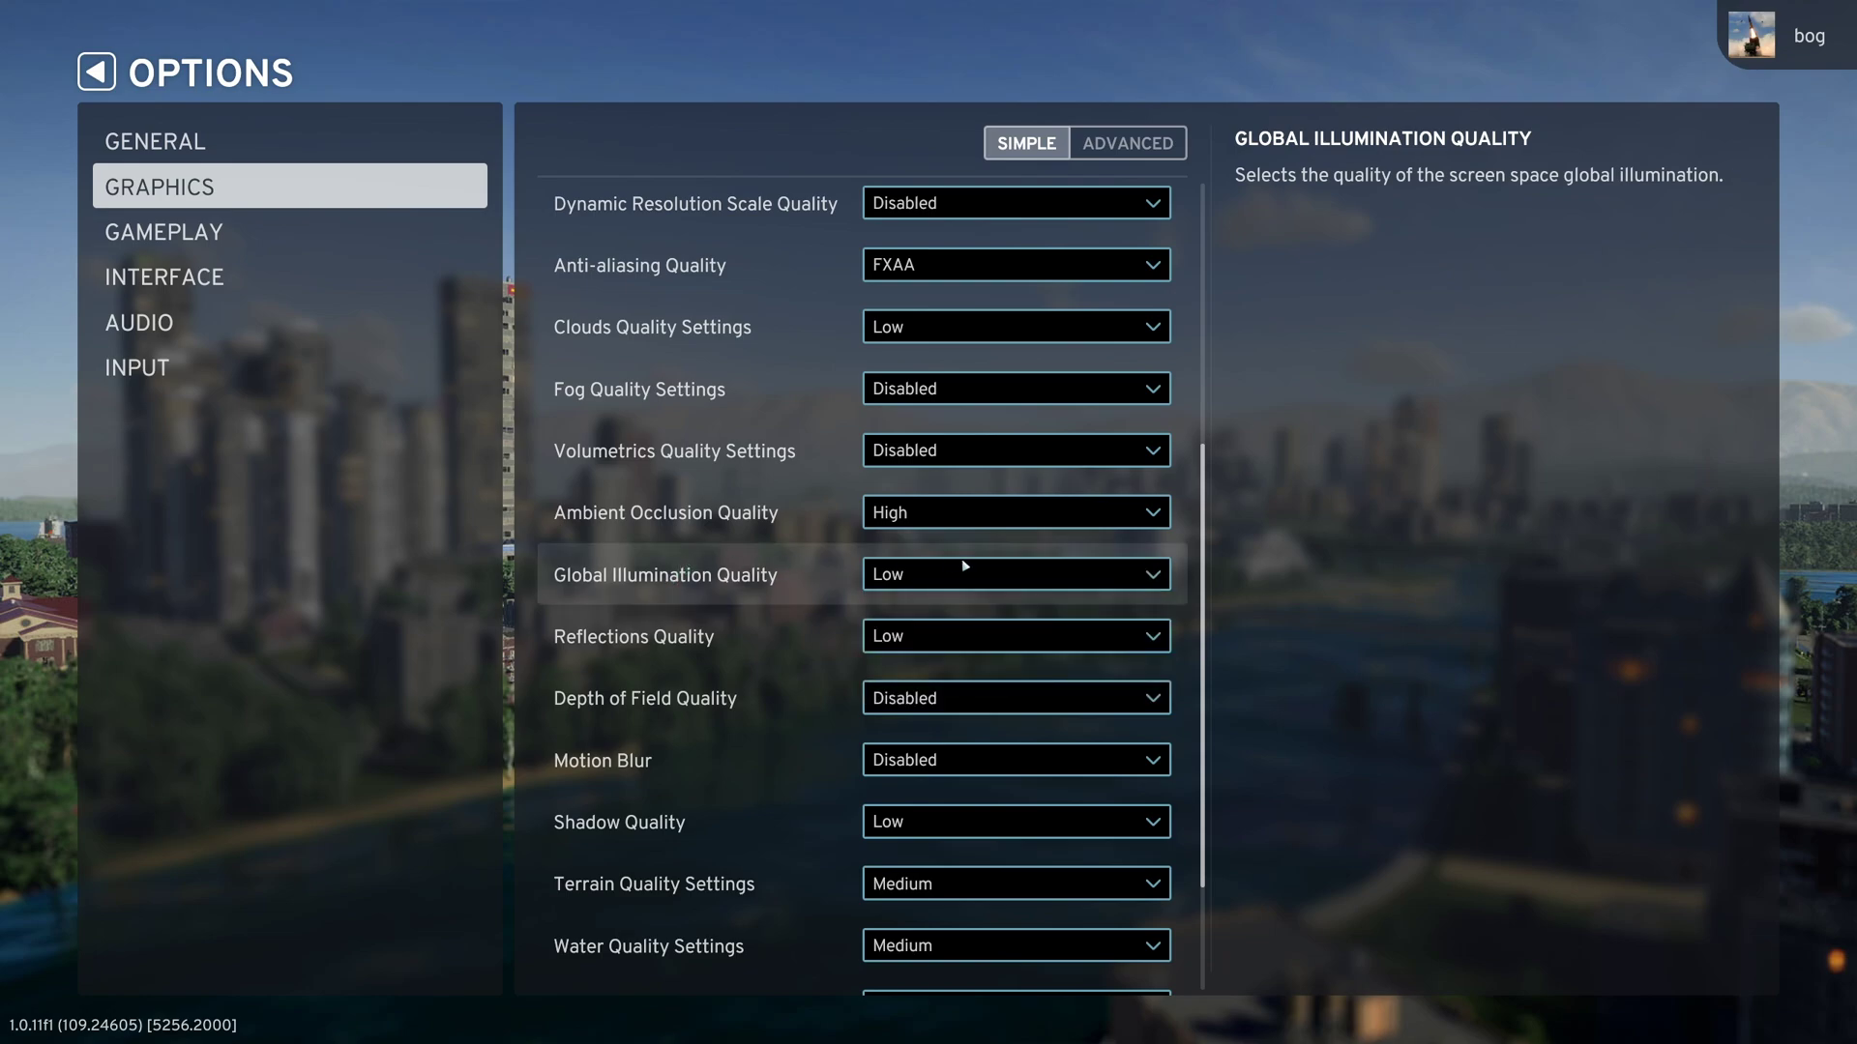
click(949, 589)
click(918, 574)
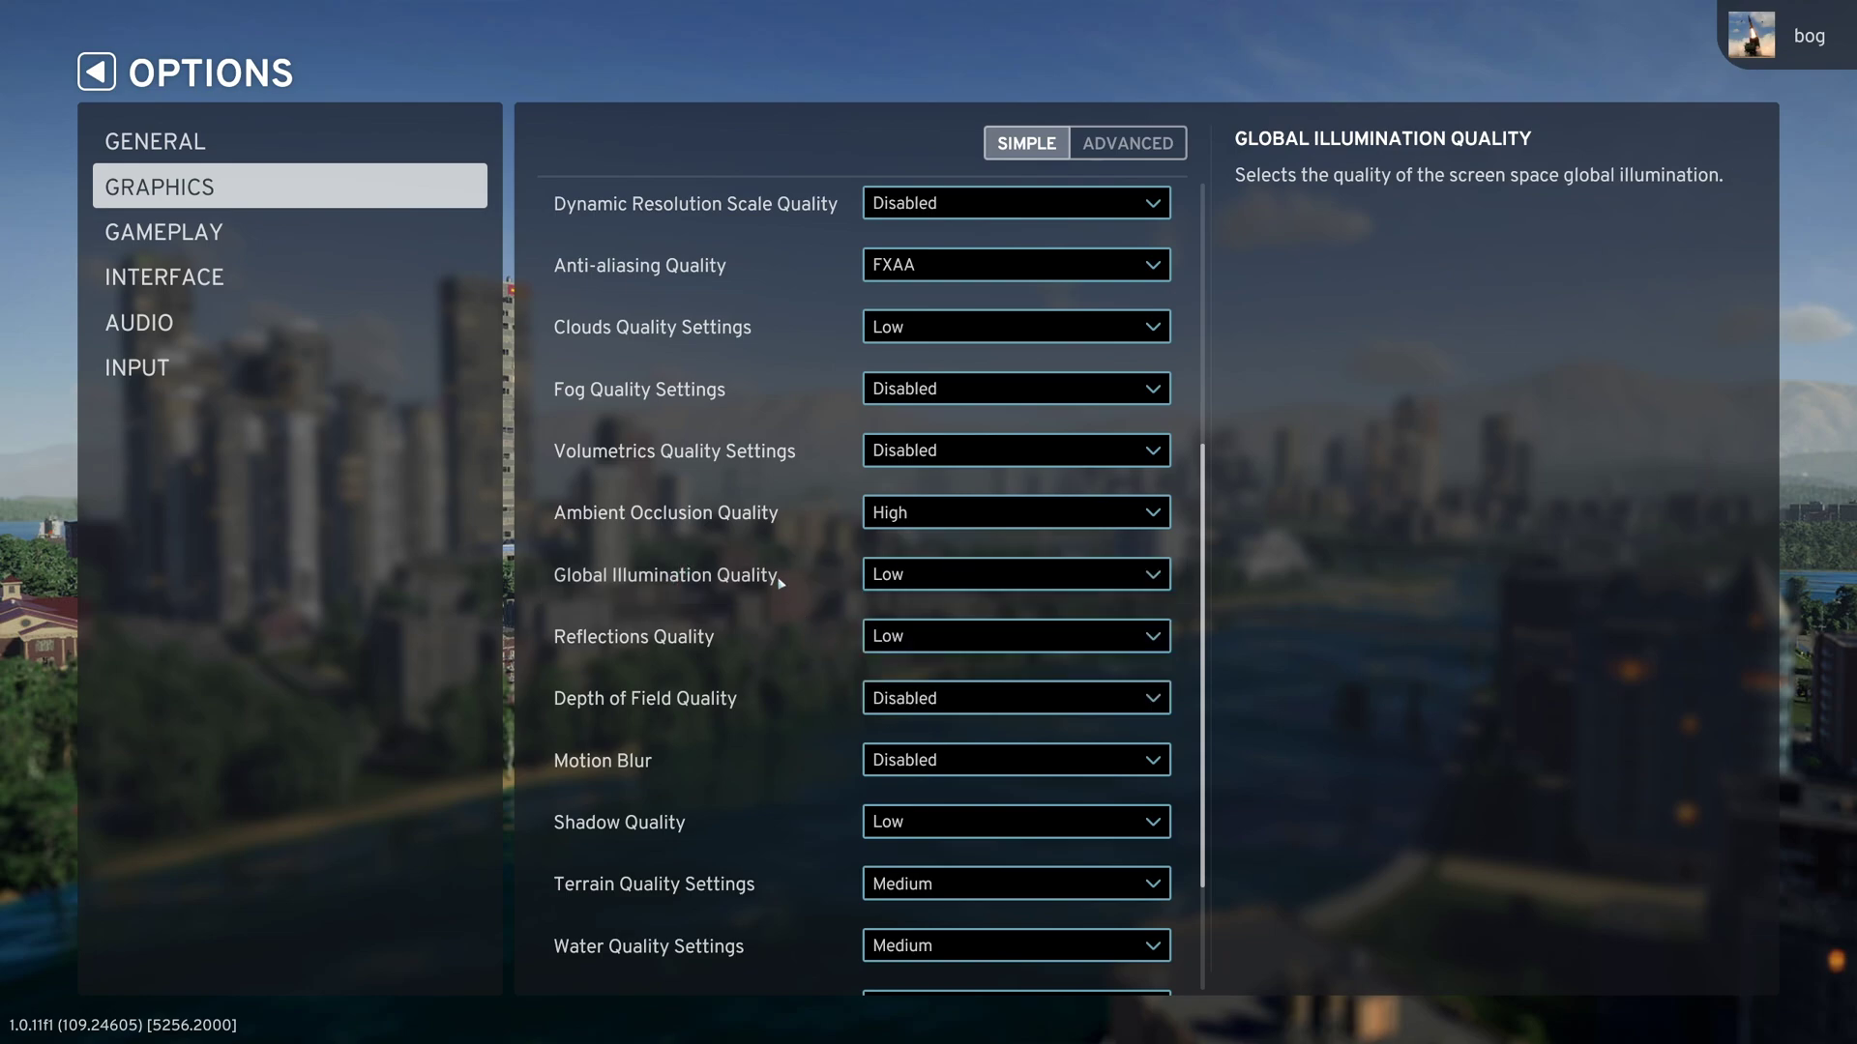
click(1030, 640)
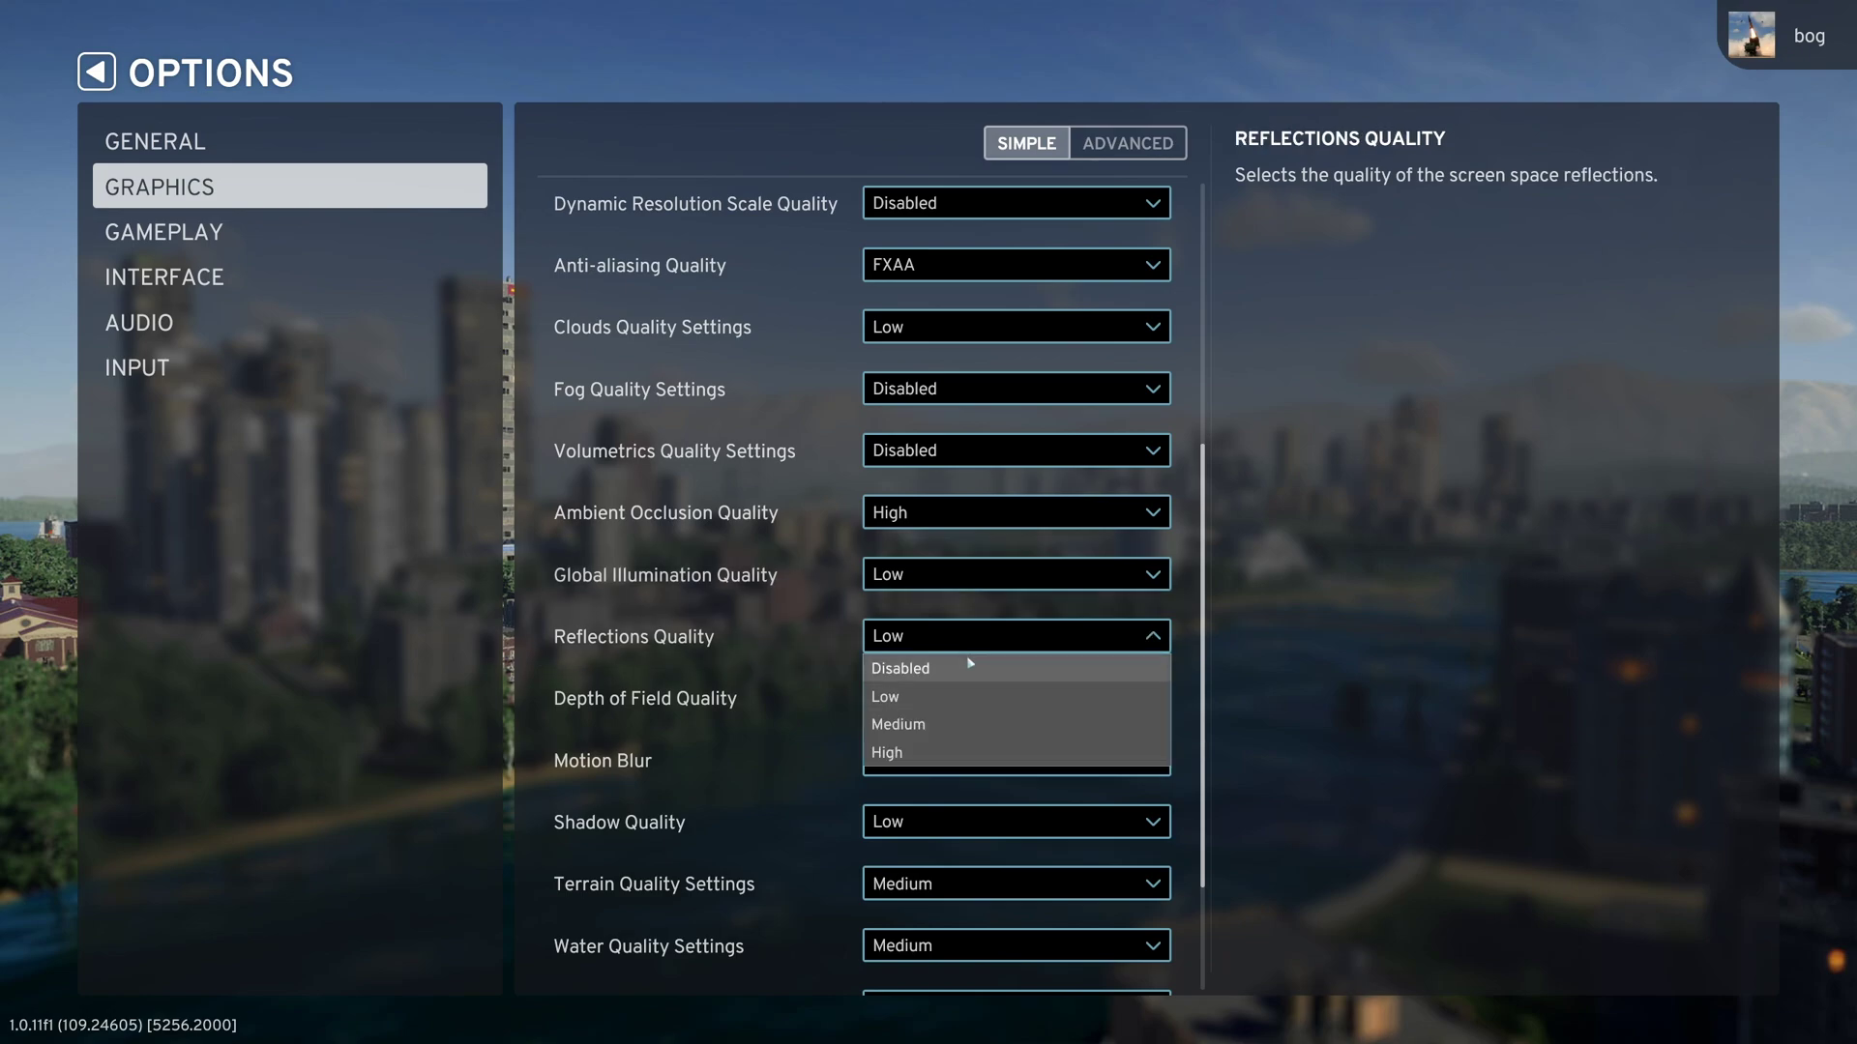
click(711, 640)
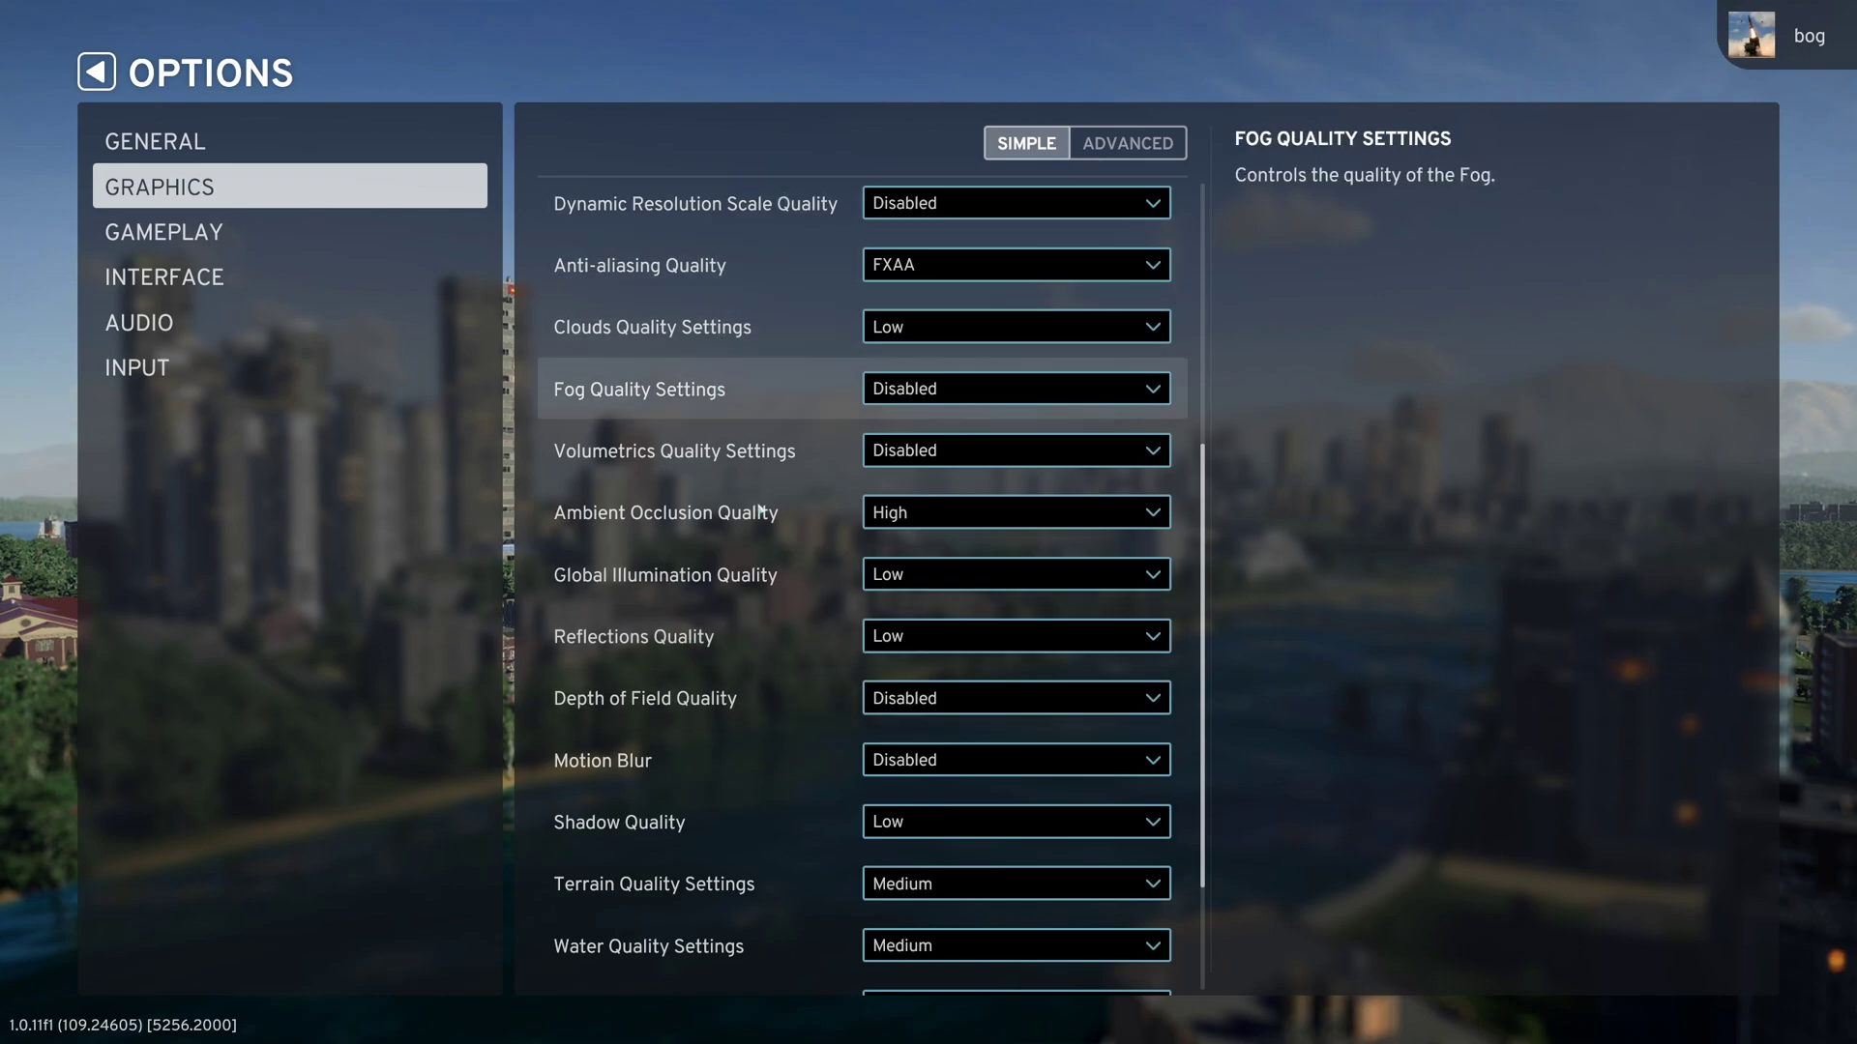
scroll(812, 406, up, 1)
scroll(712, 247, up, 1)
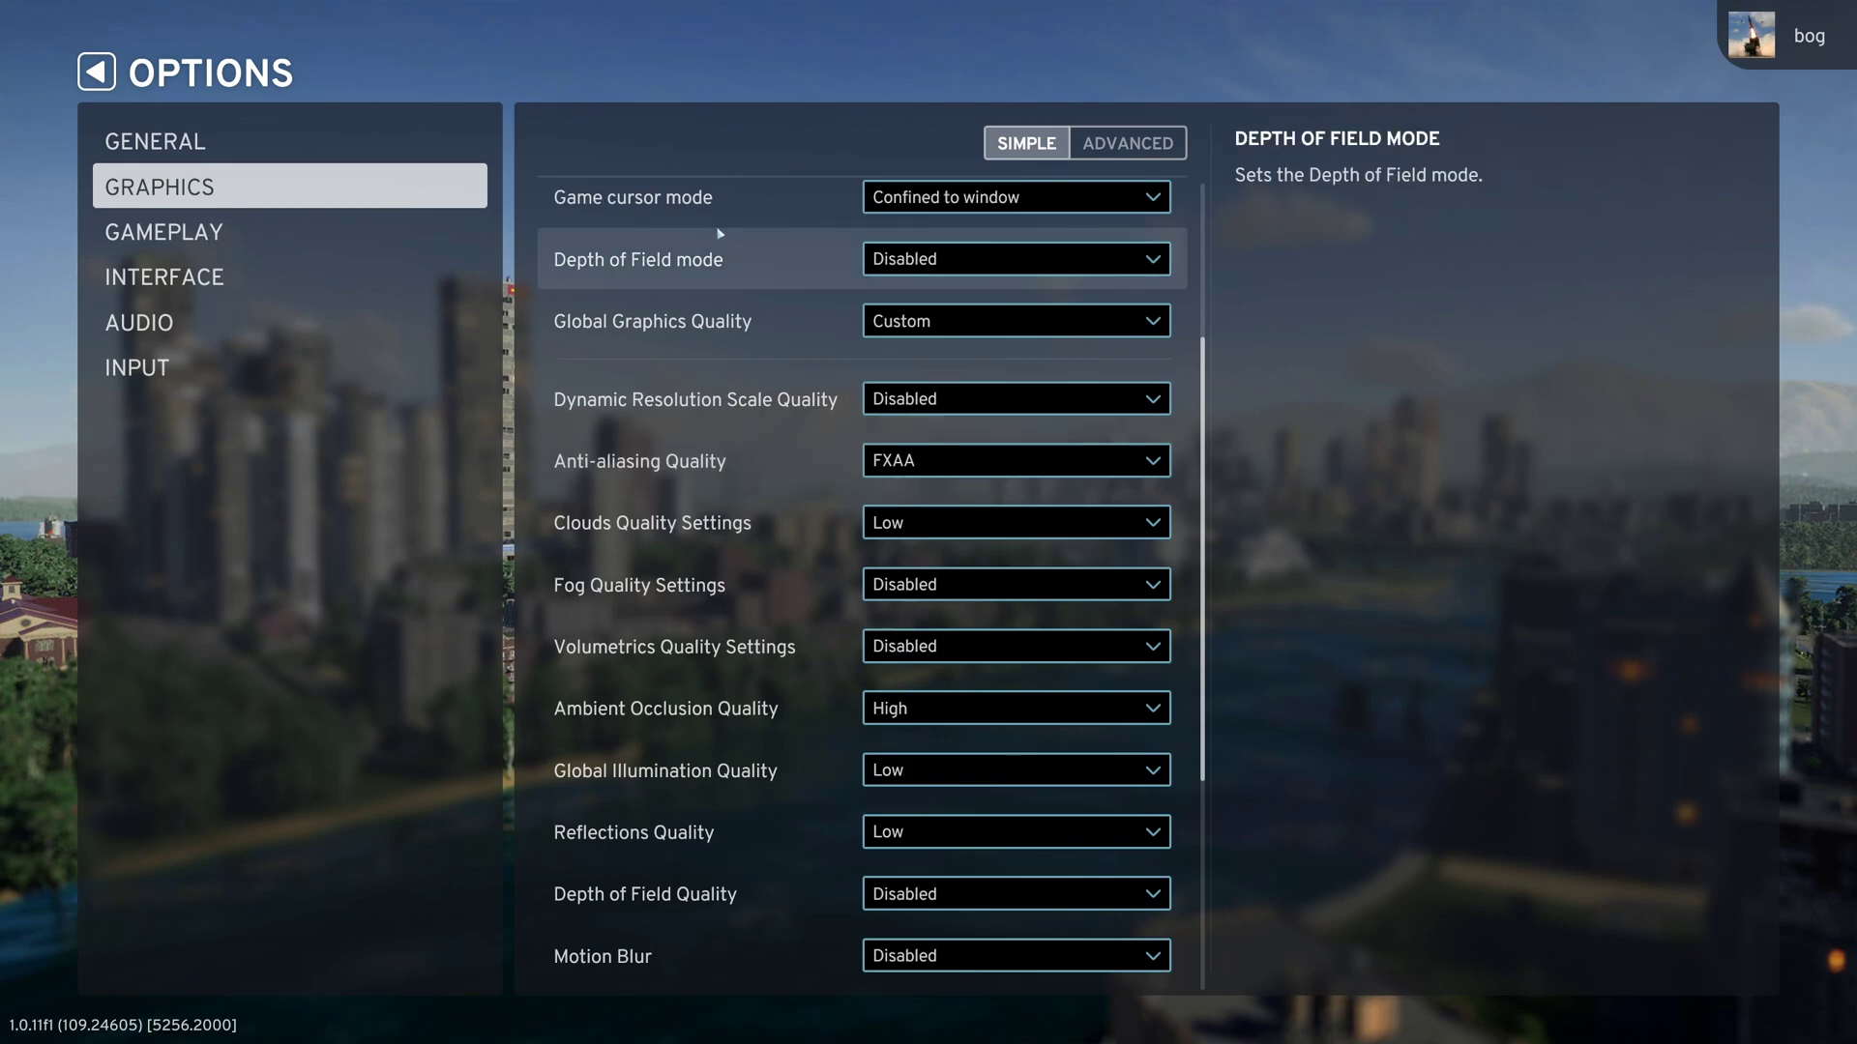
scroll(711, 435, down, 1)
scroll(707, 565, down, 1)
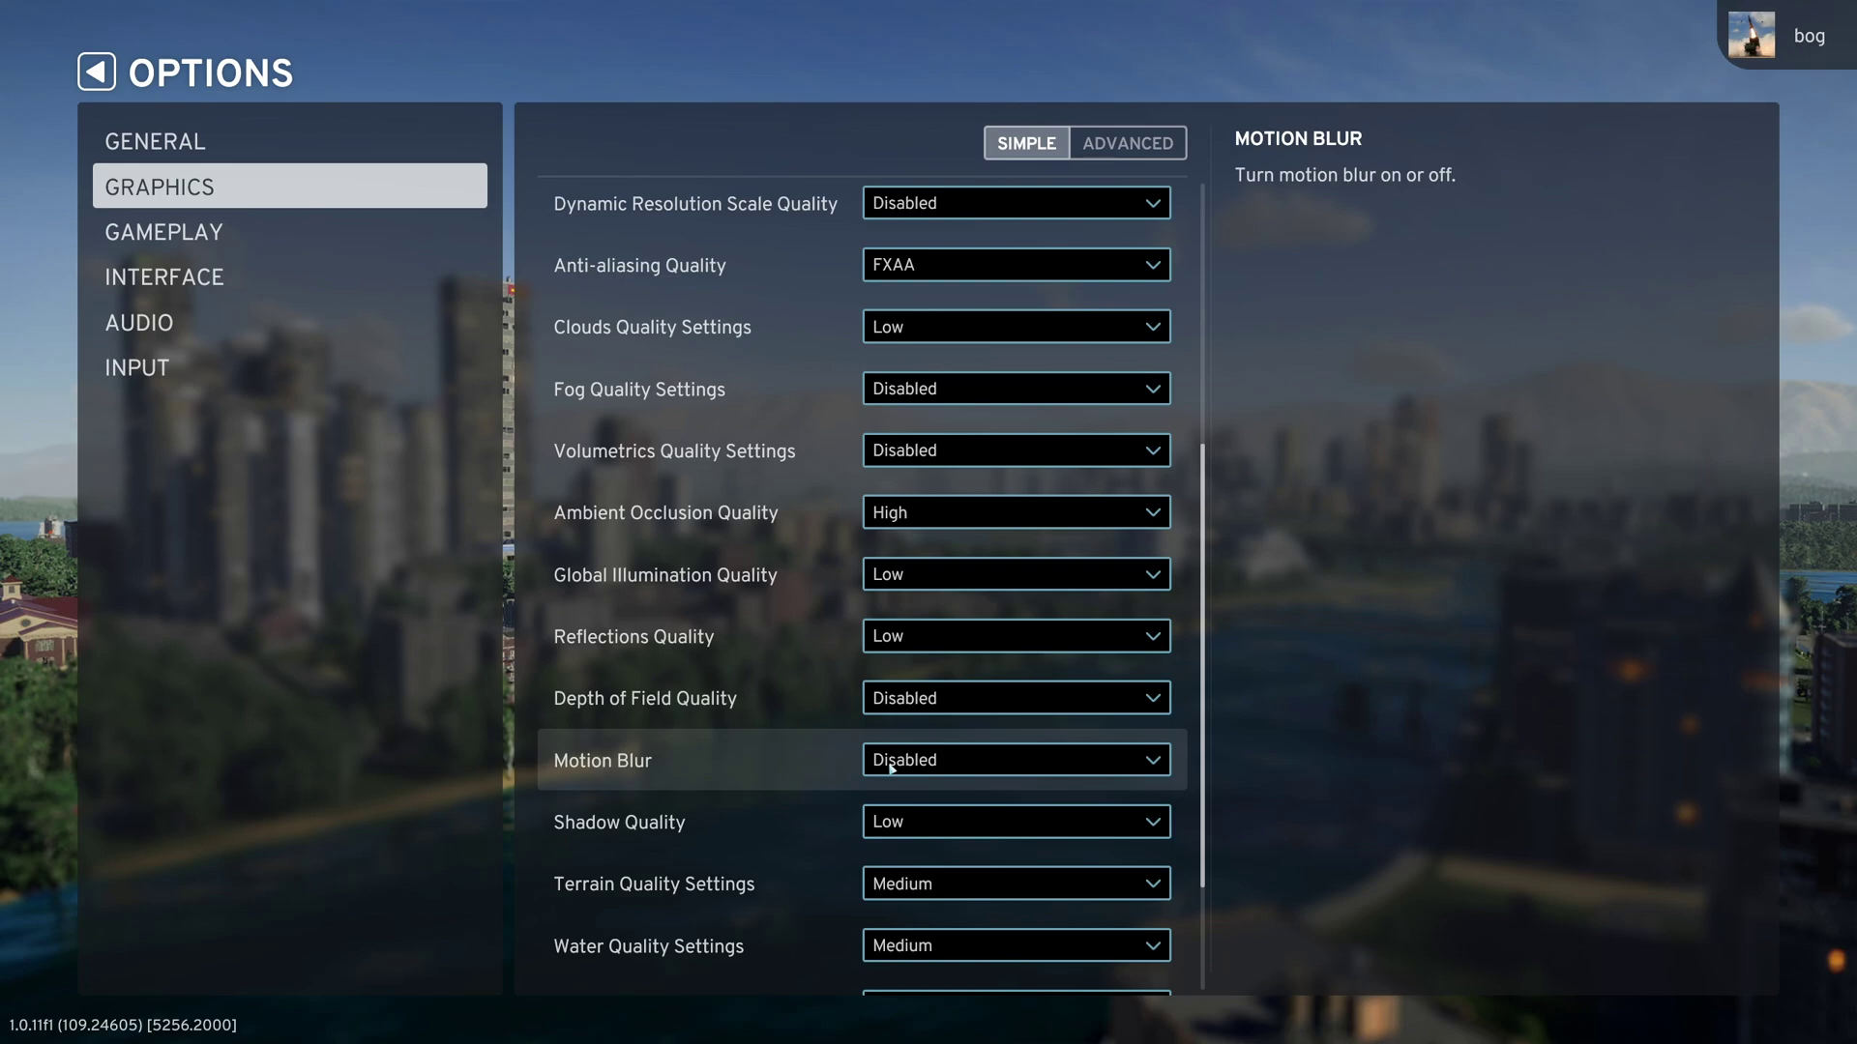
scroll(735, 790, down, 1)
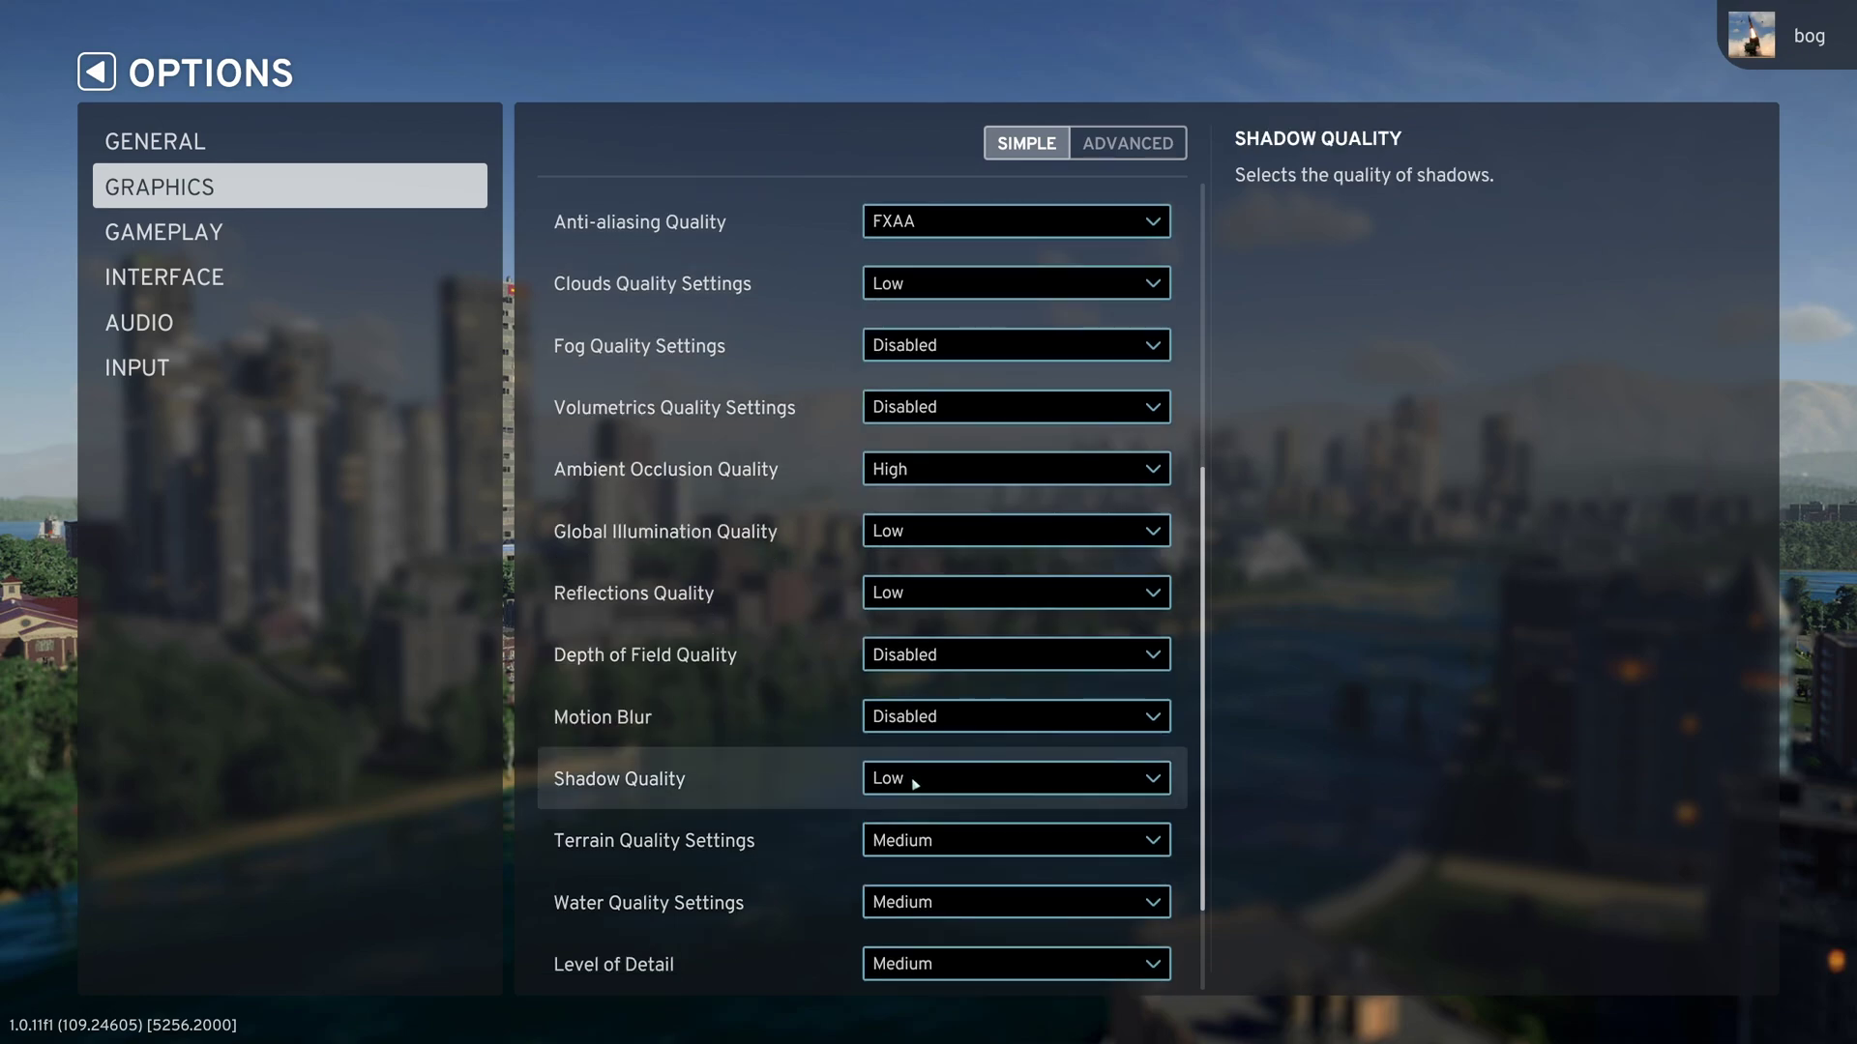
click(913, 779)
click(706, 758)
click(946, 783)
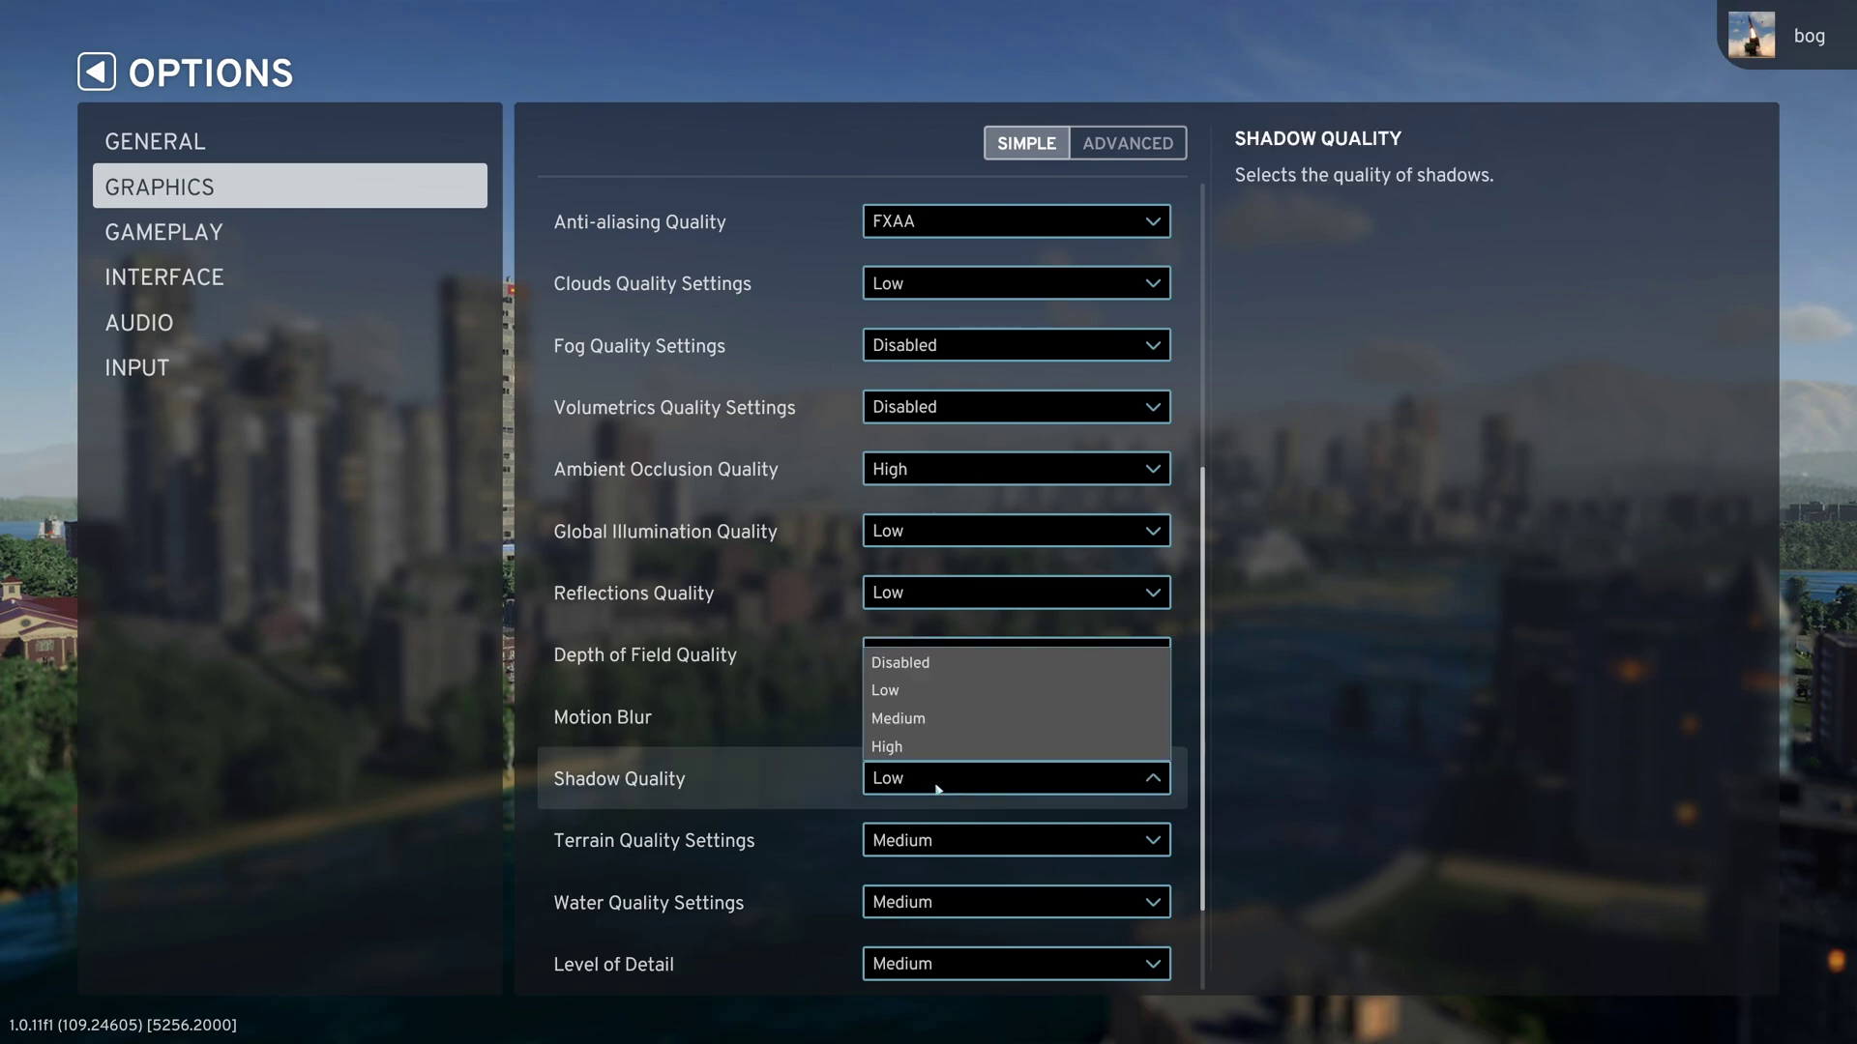
click(909, 788)
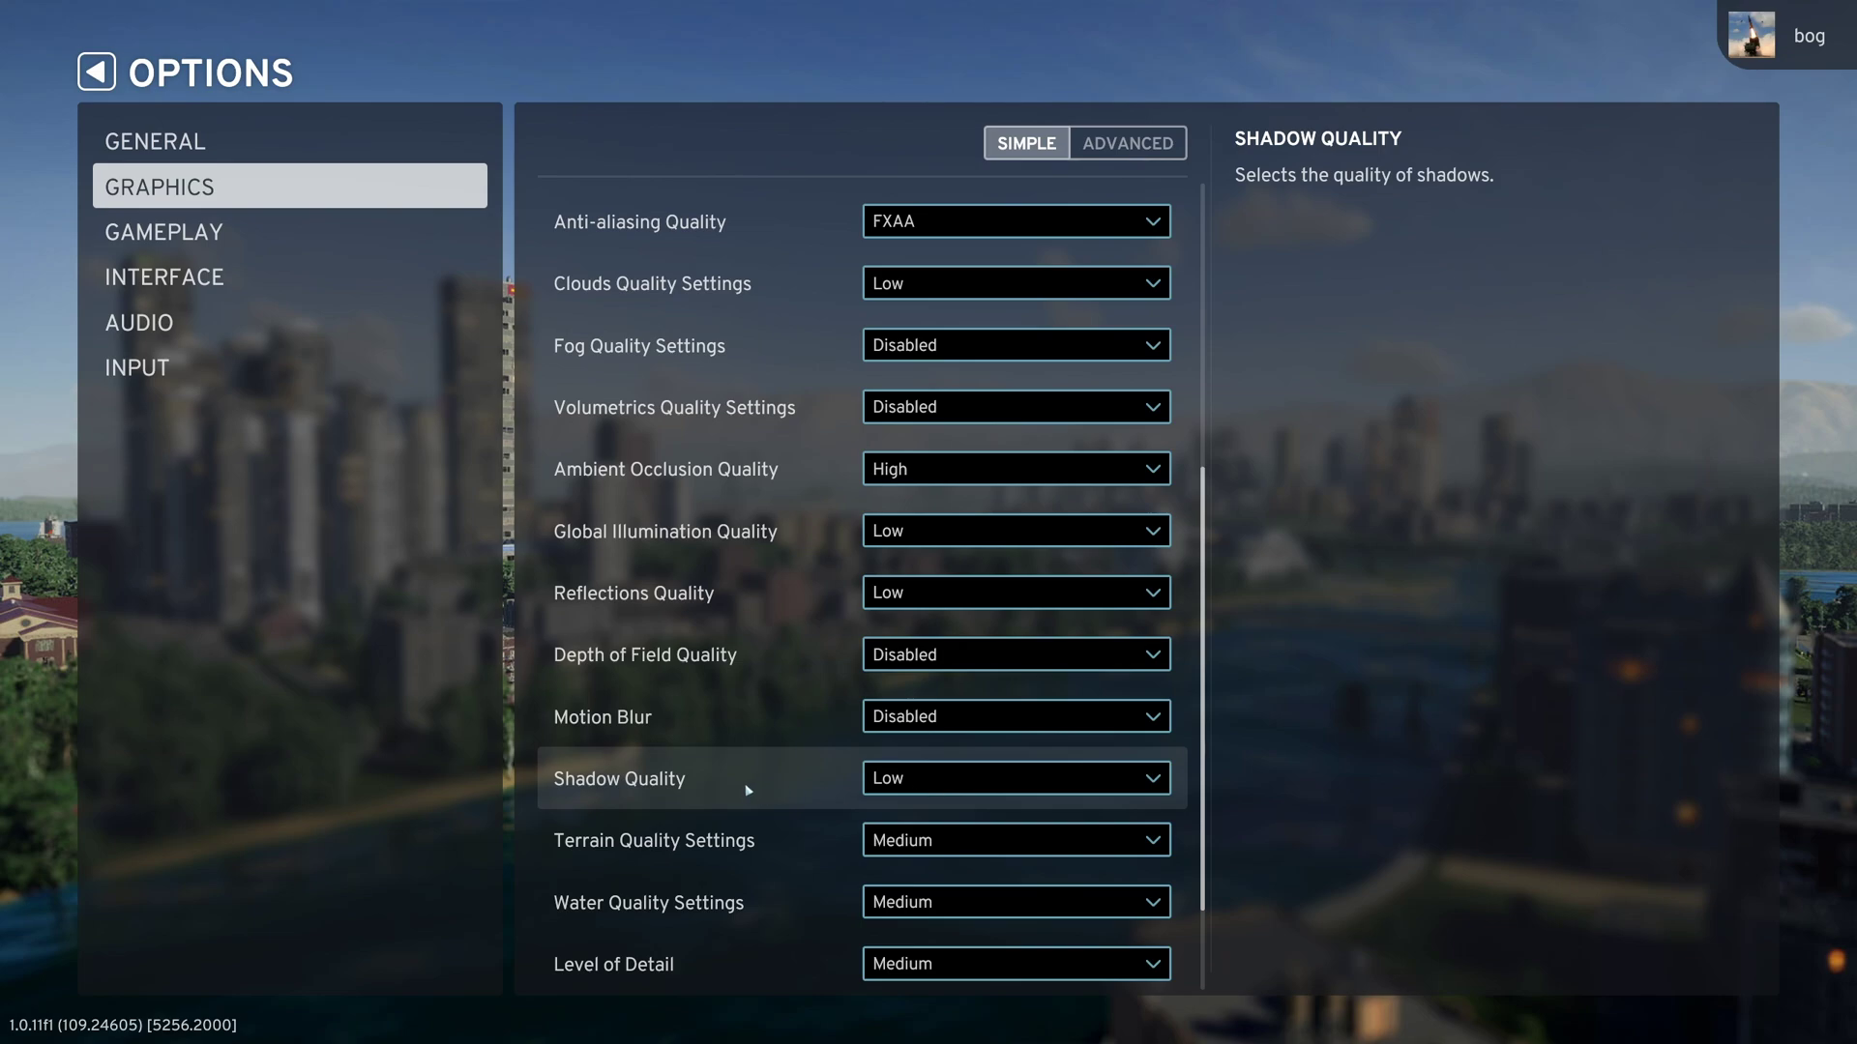
click(921, 781)
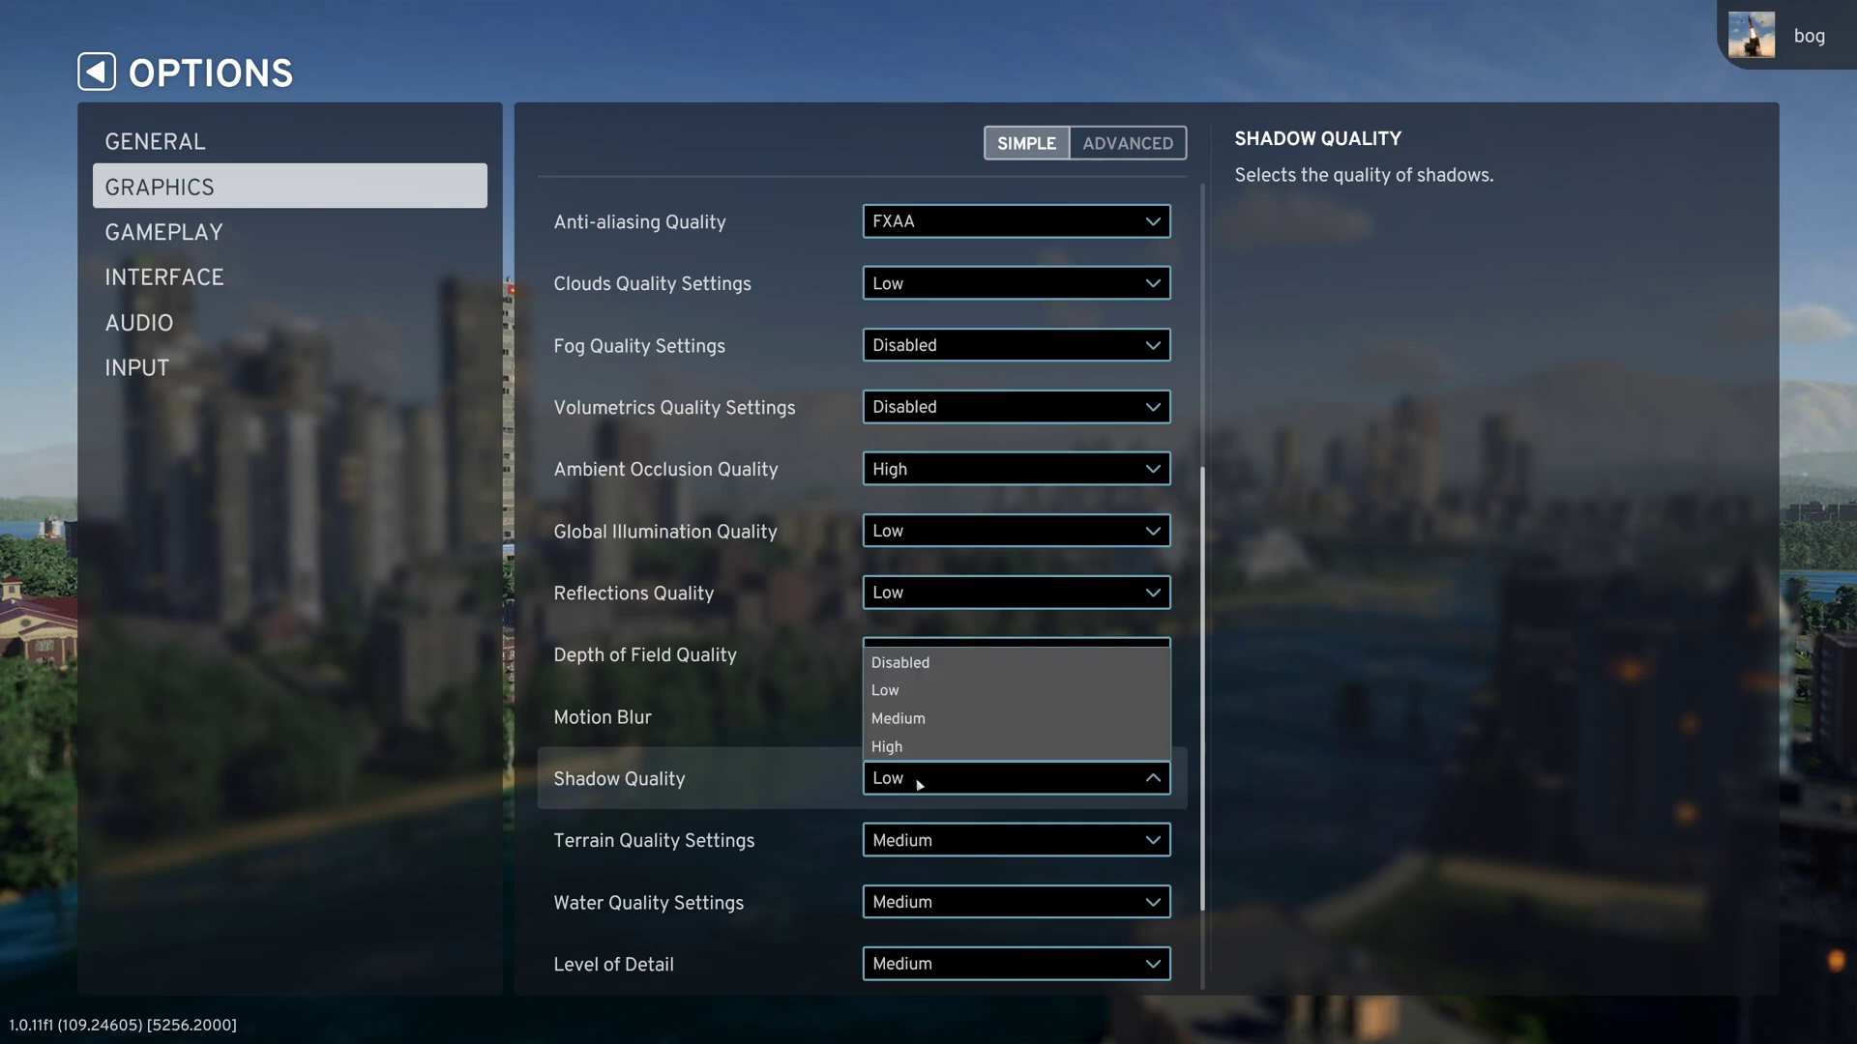
click(724, 776)
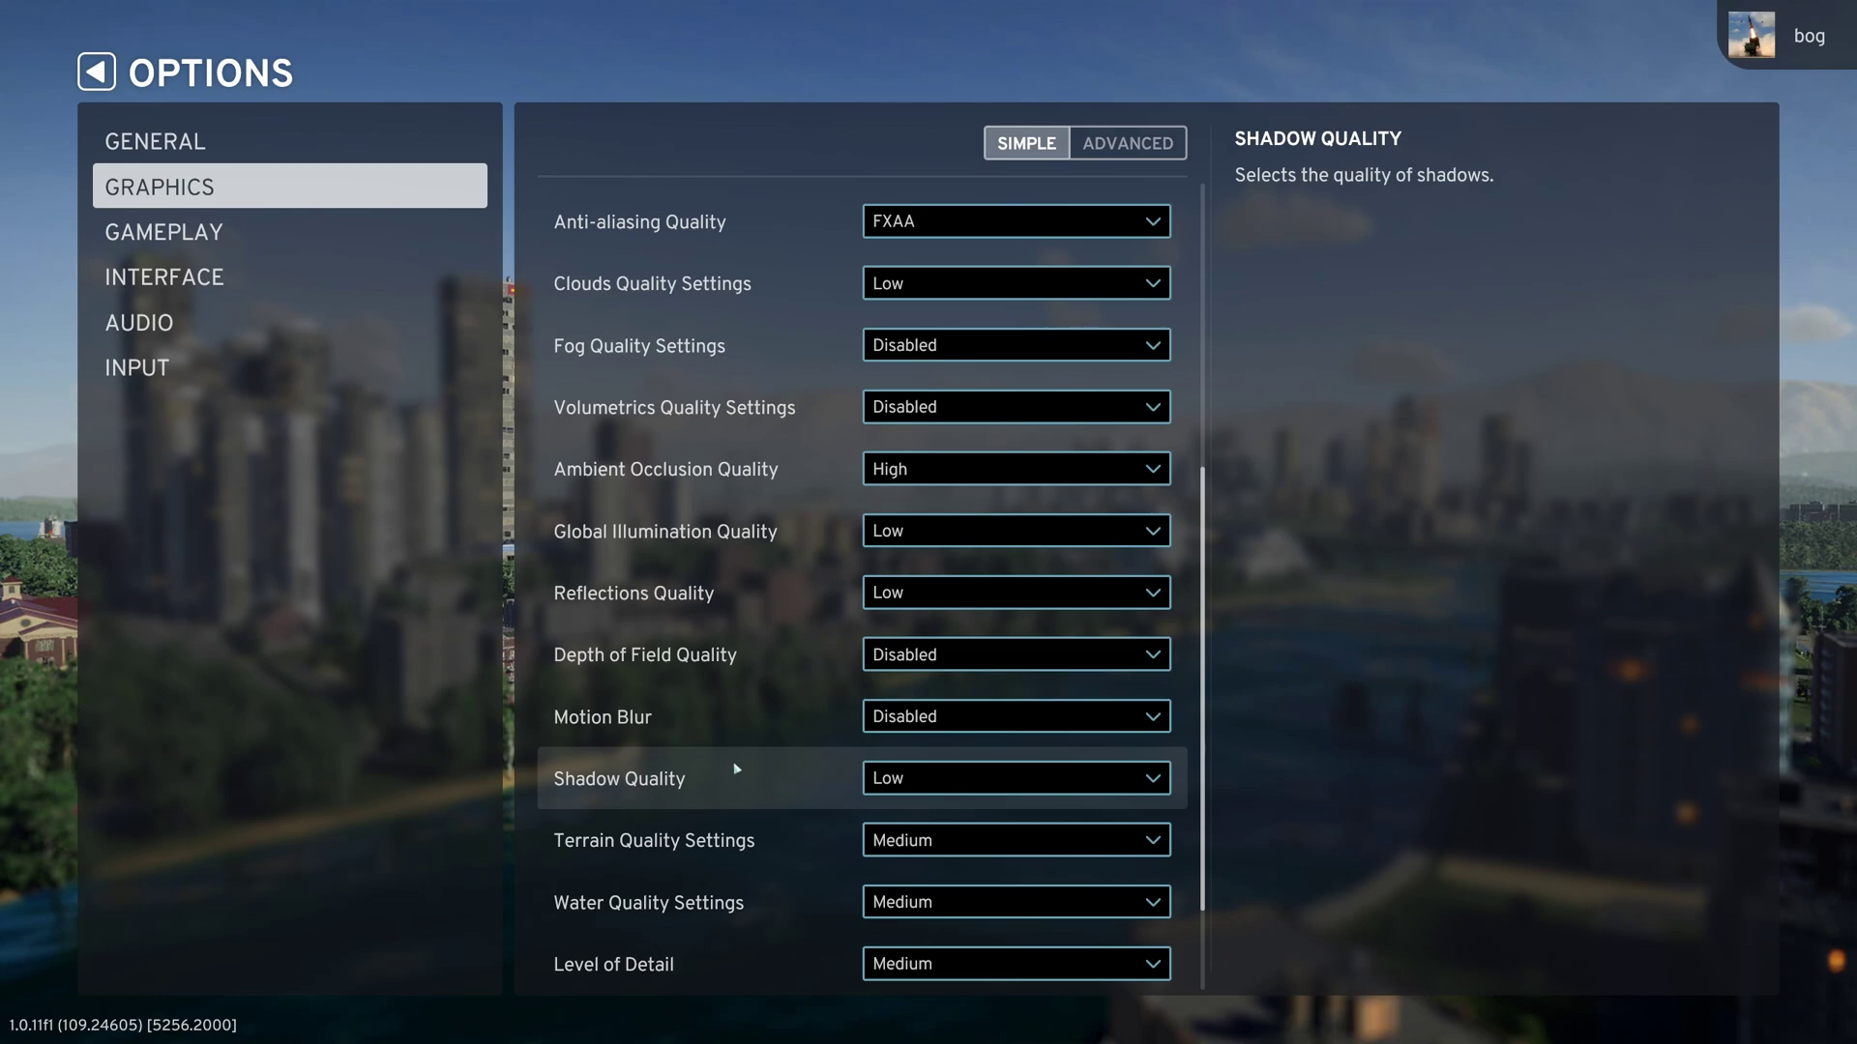
scroll(937, 755, down, 1)
click(1002, 753)
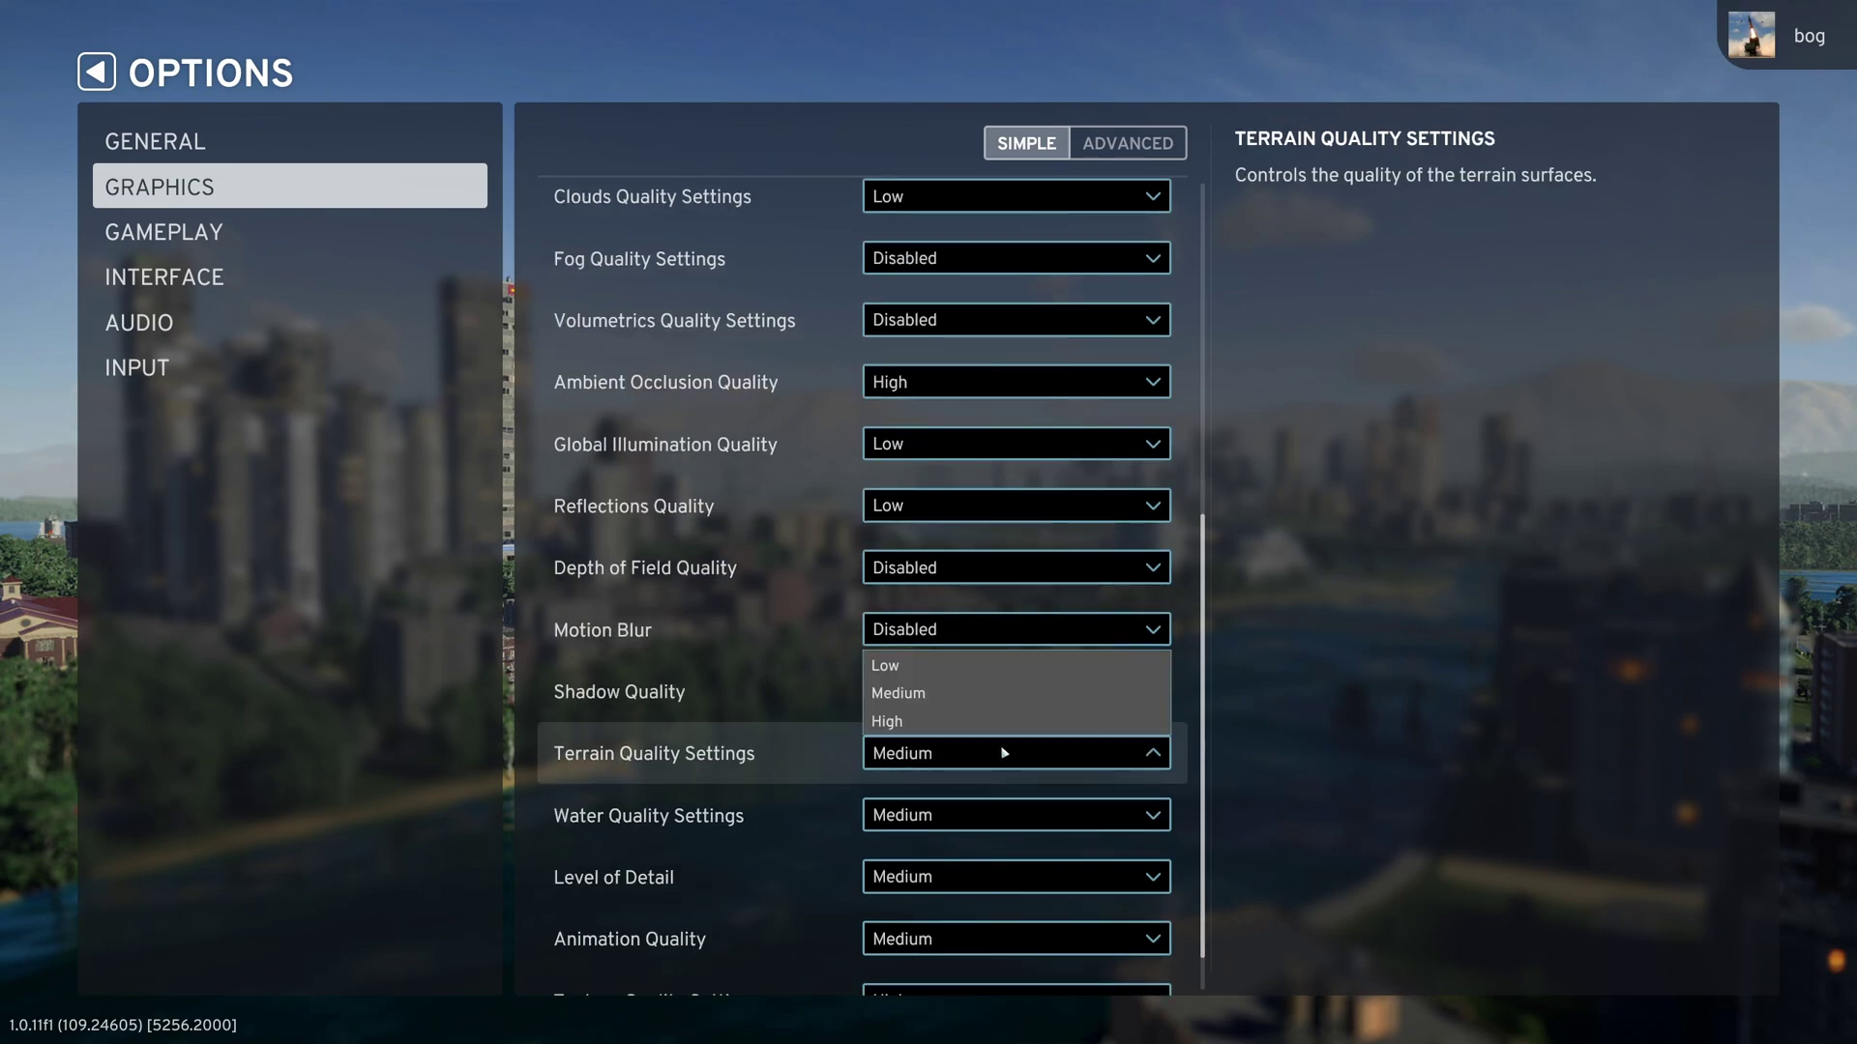
click(917, 670)
click(917, 756)
click(919, 693)
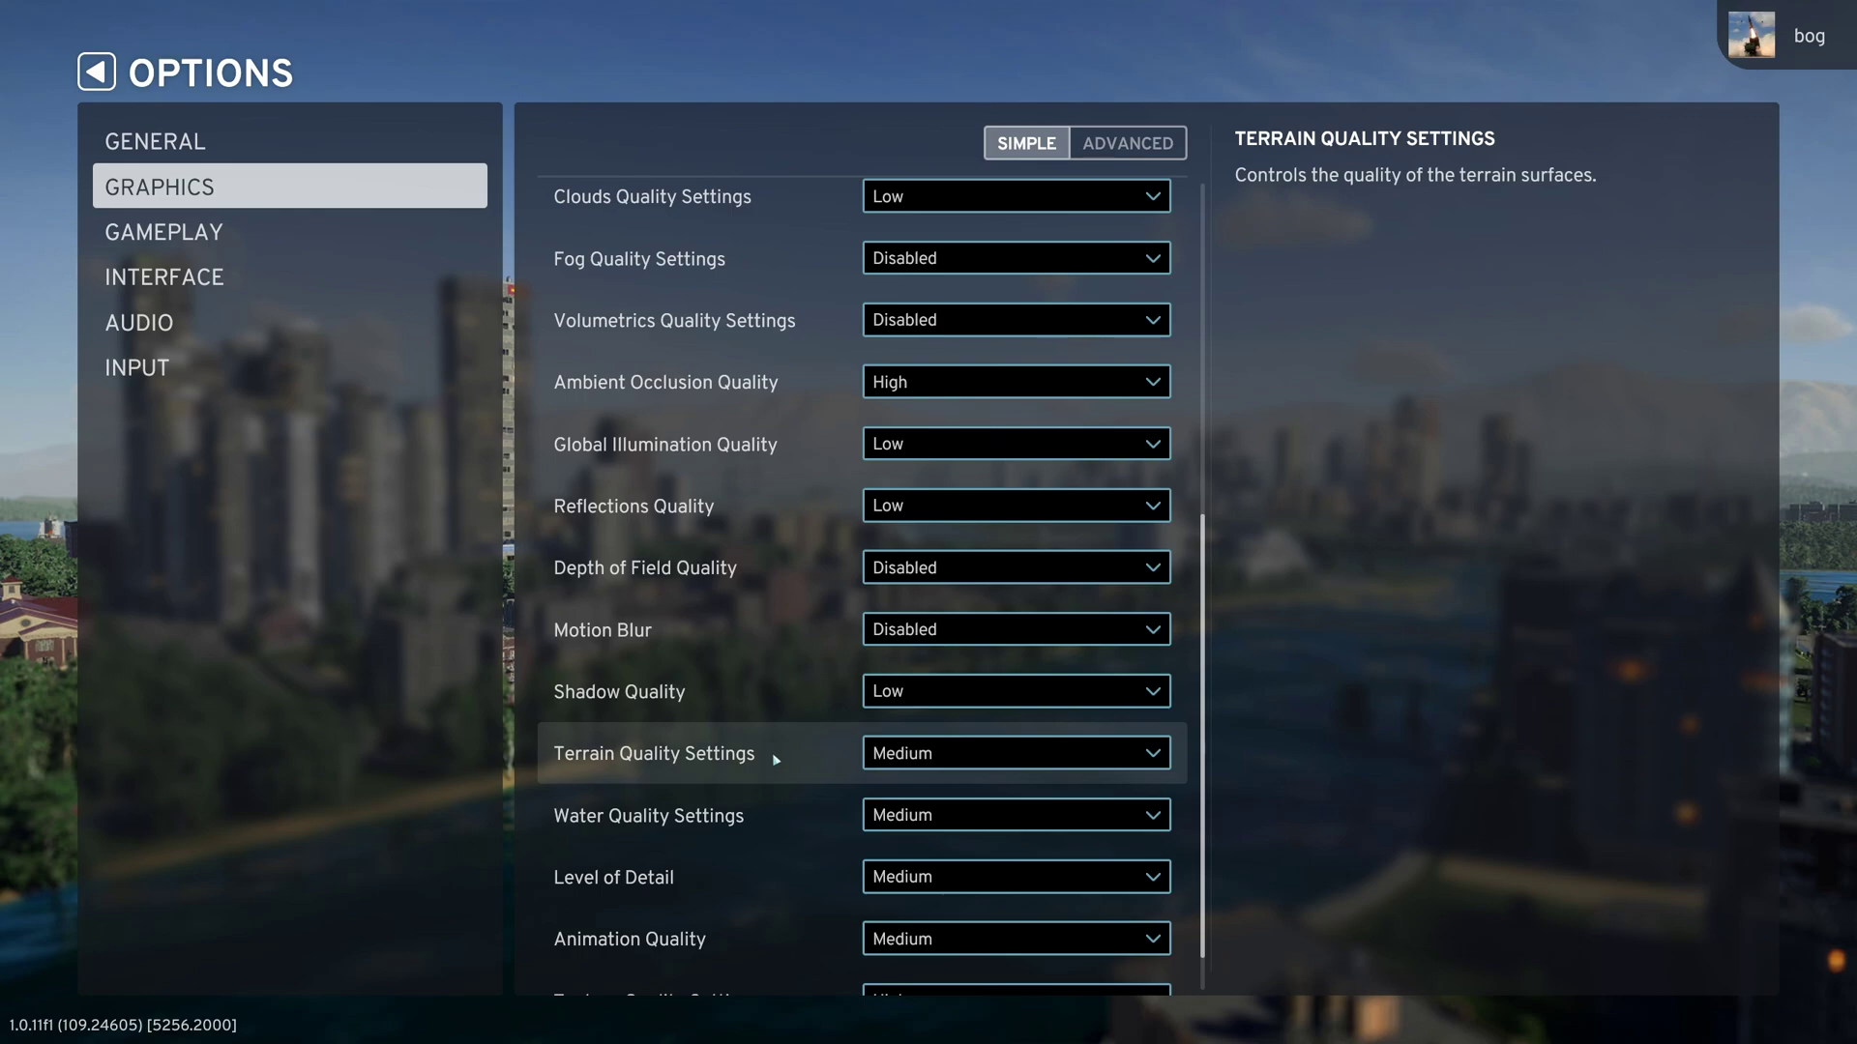
scroll(823, 739, down, 1)
click(917, 758)
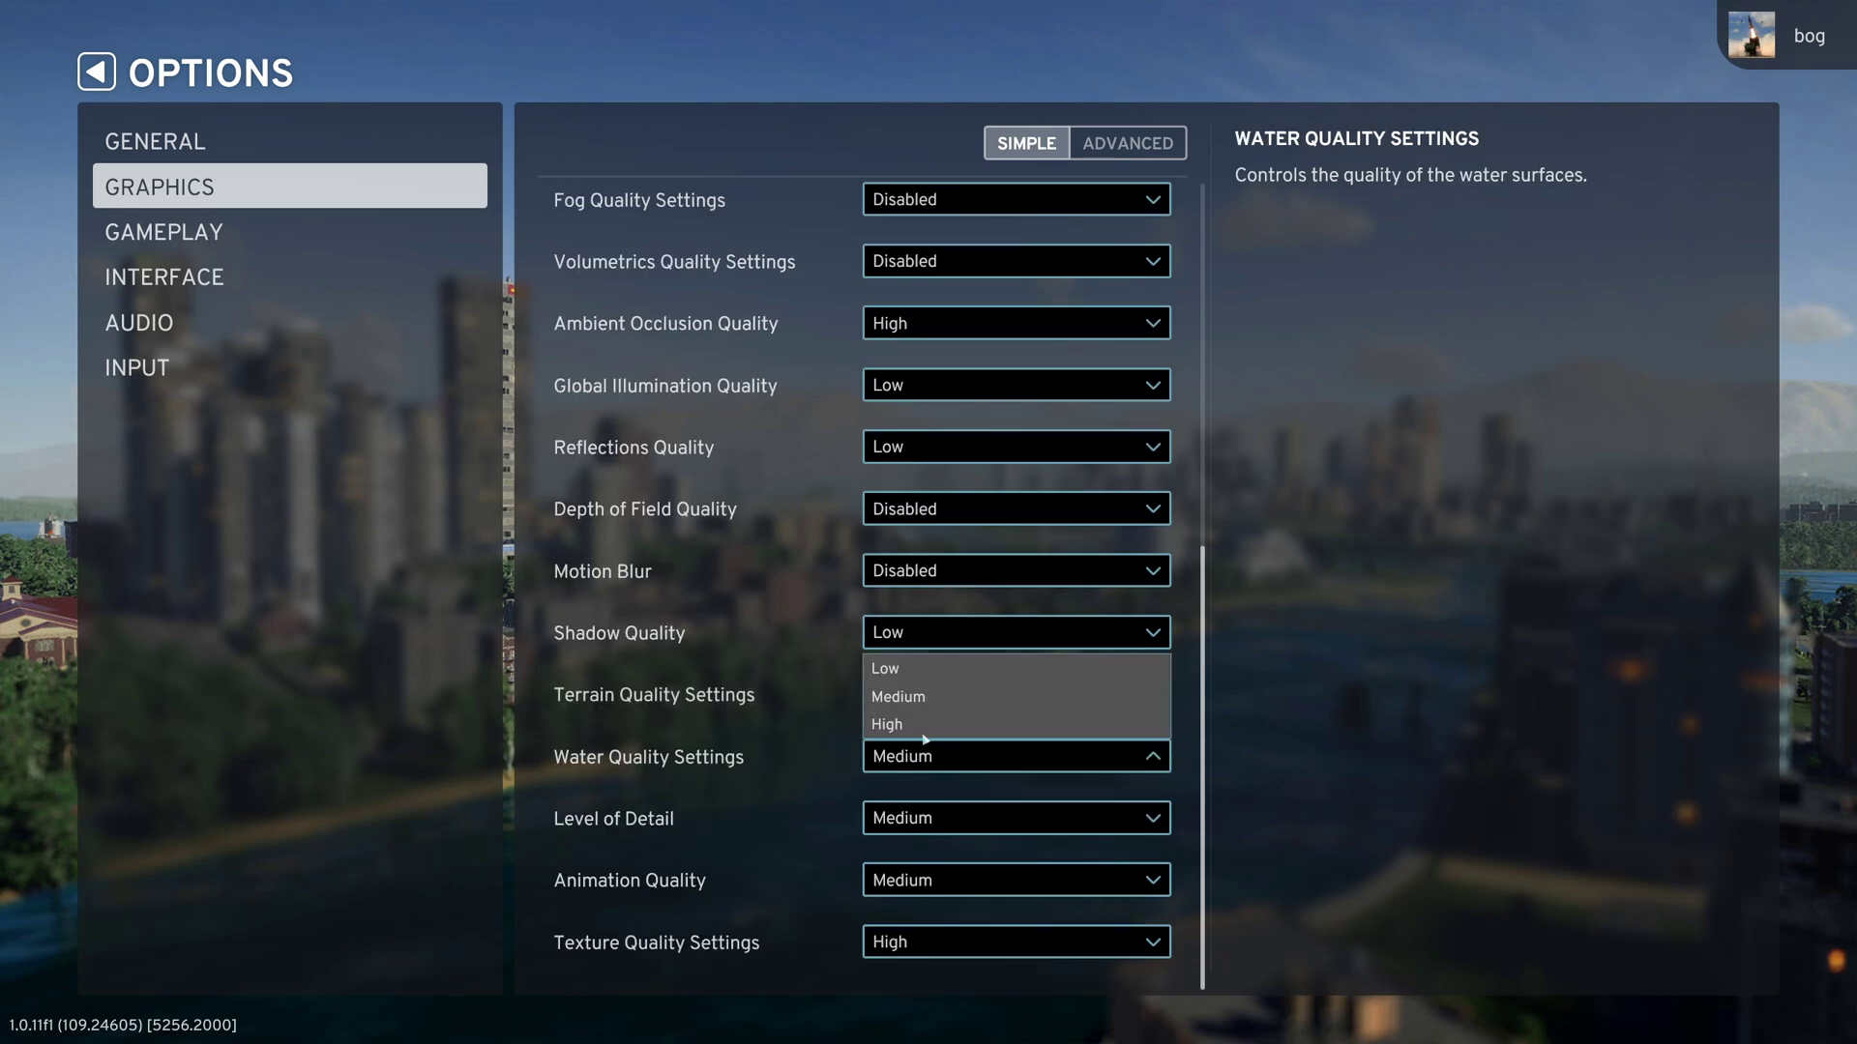
click(936, 674)
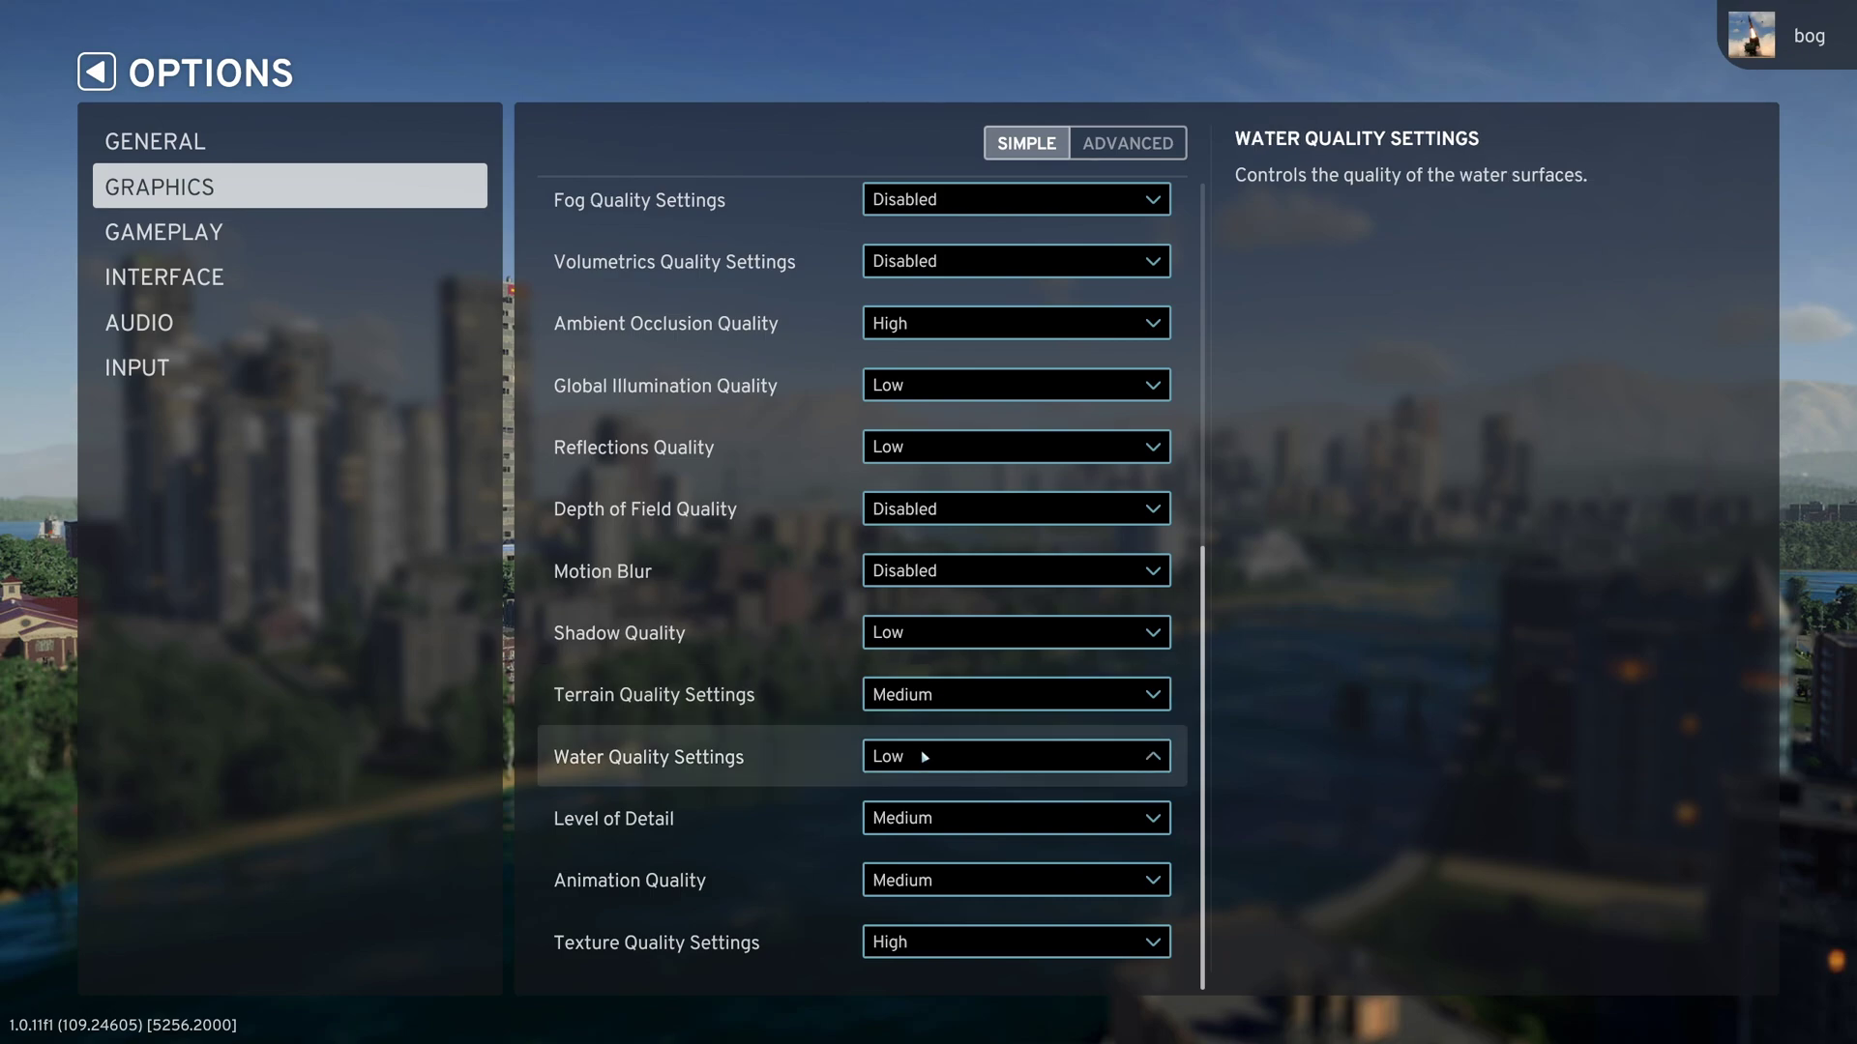
click(922, 749)
click(924, 697)
click(940, 761)
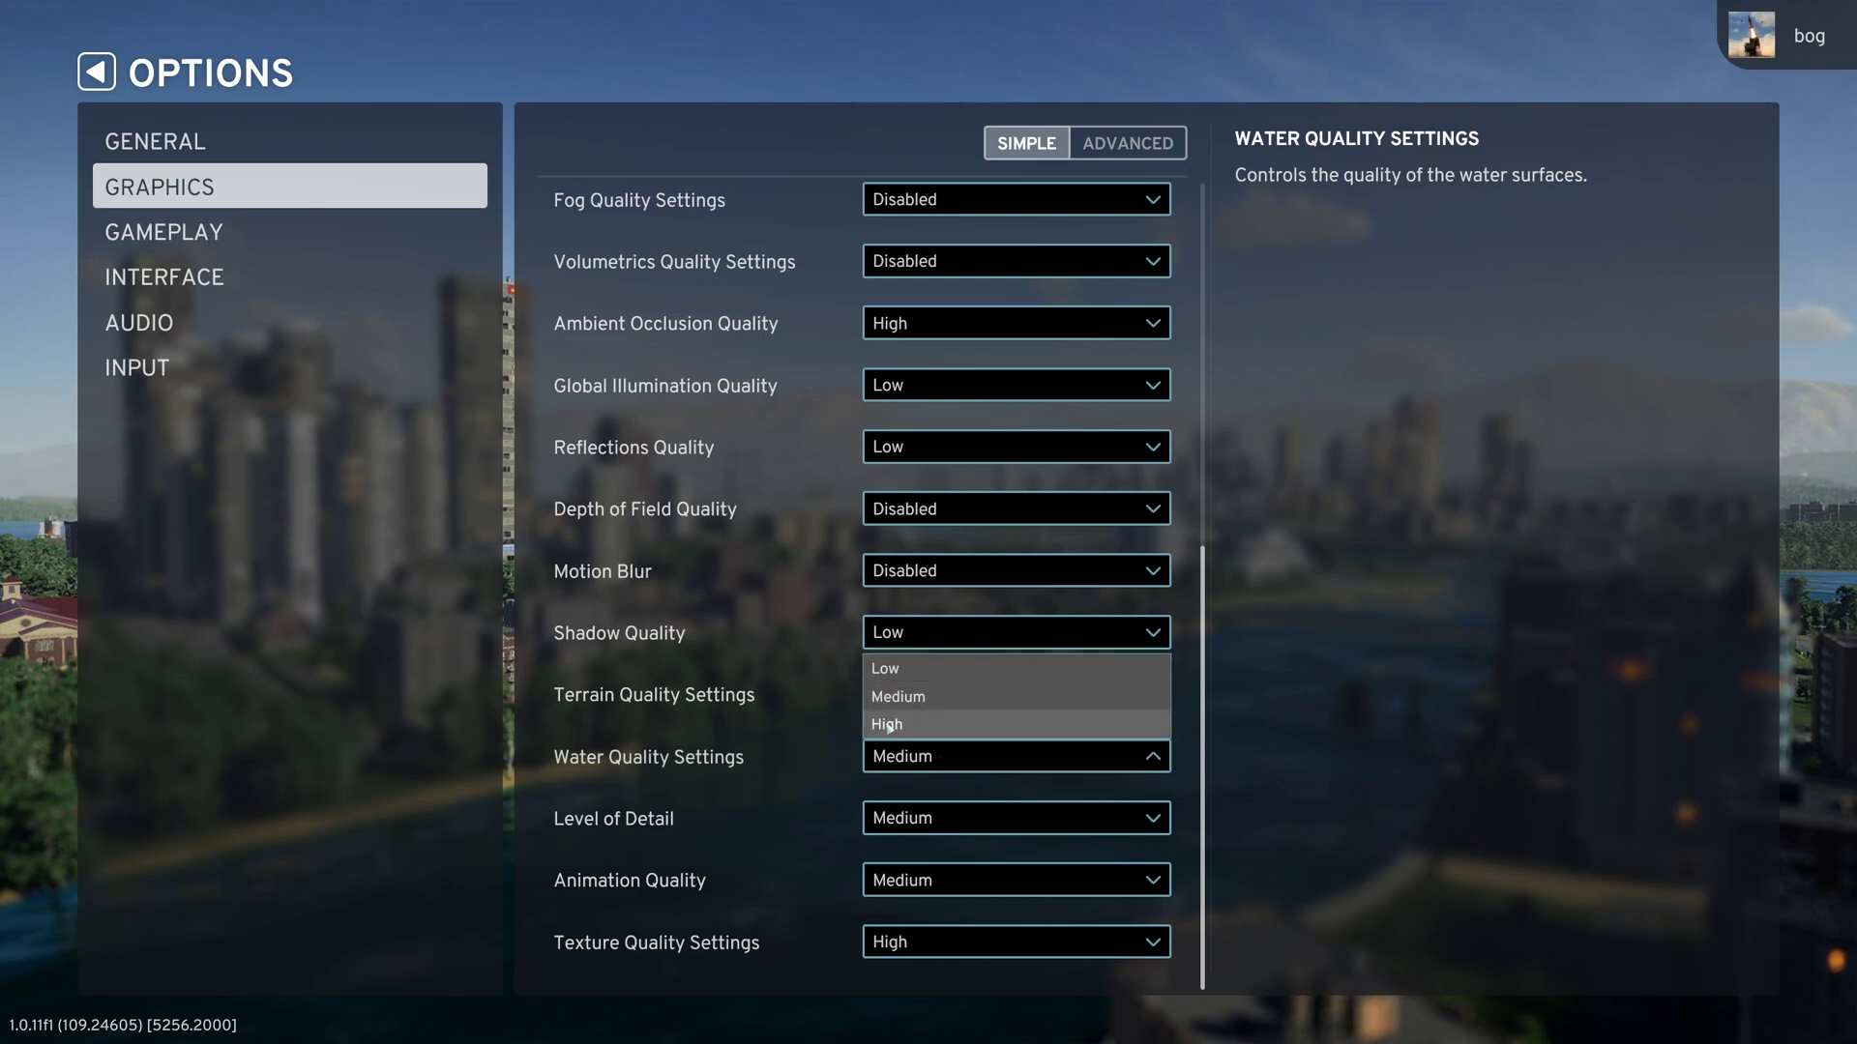
click(863, 772)
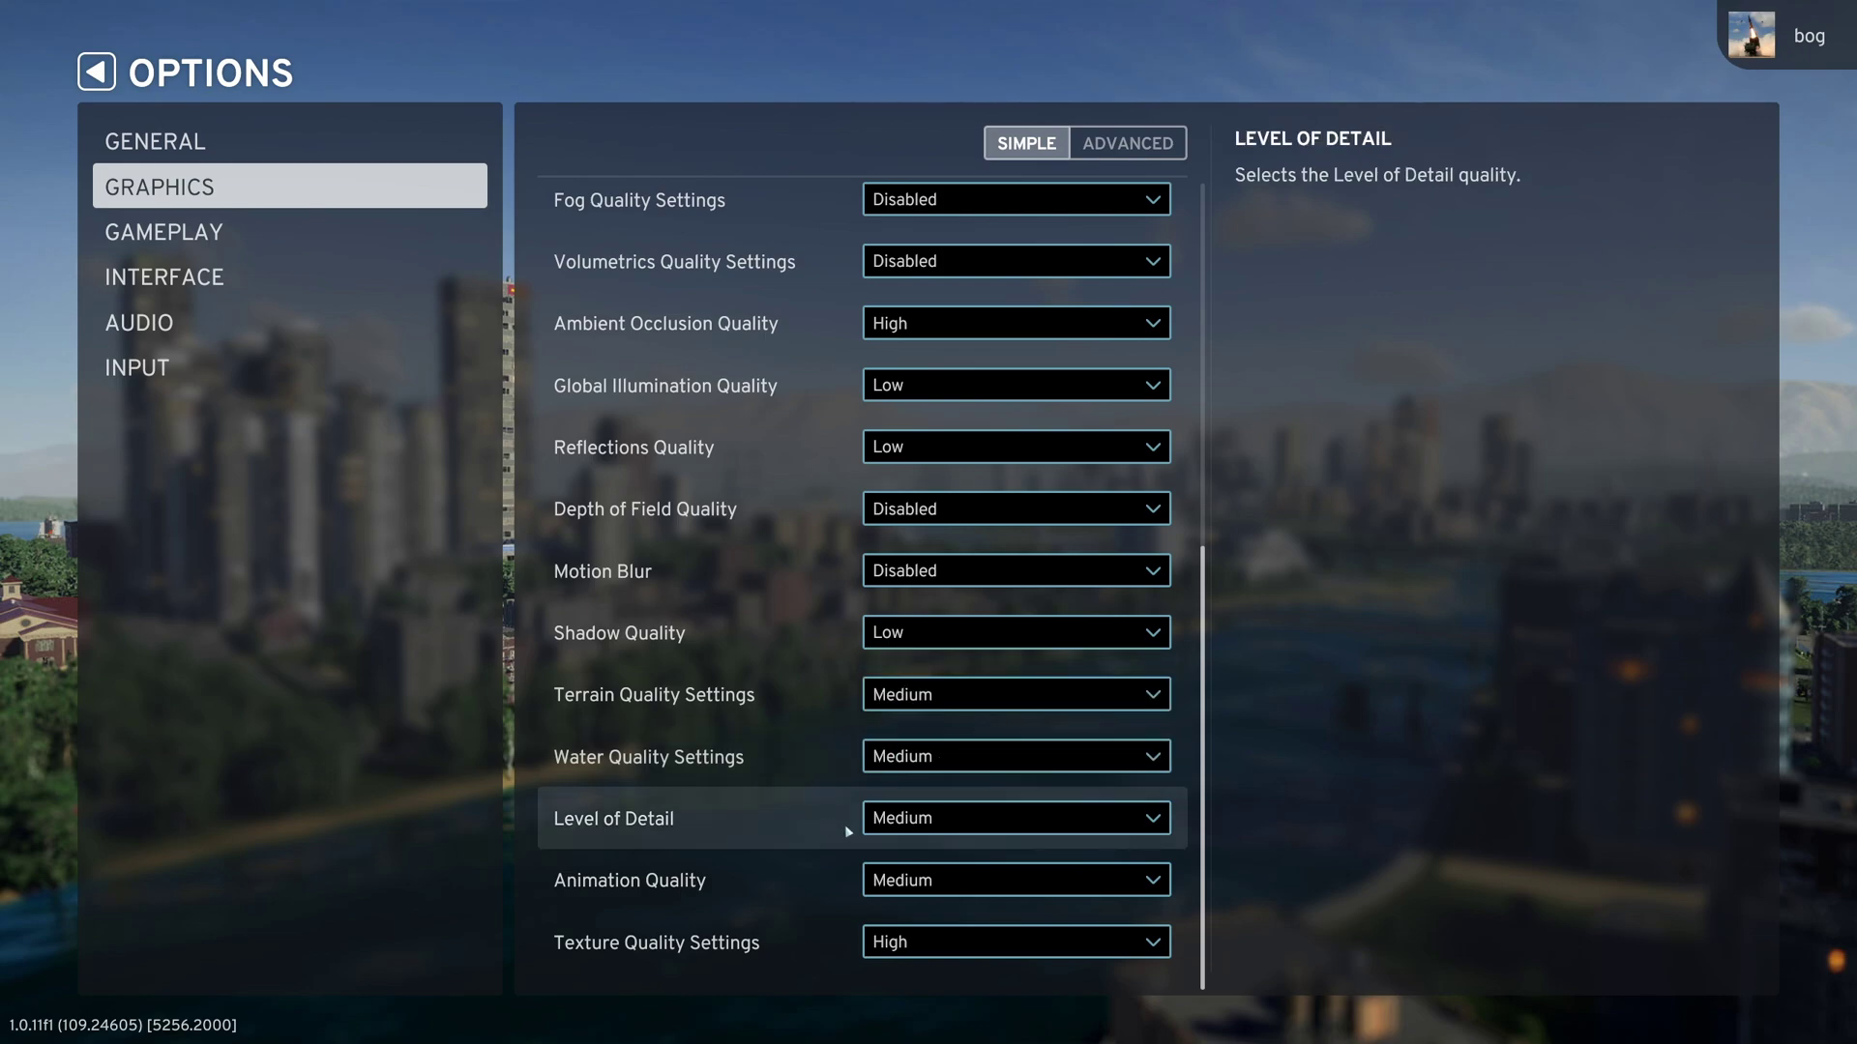
click(936, 822)
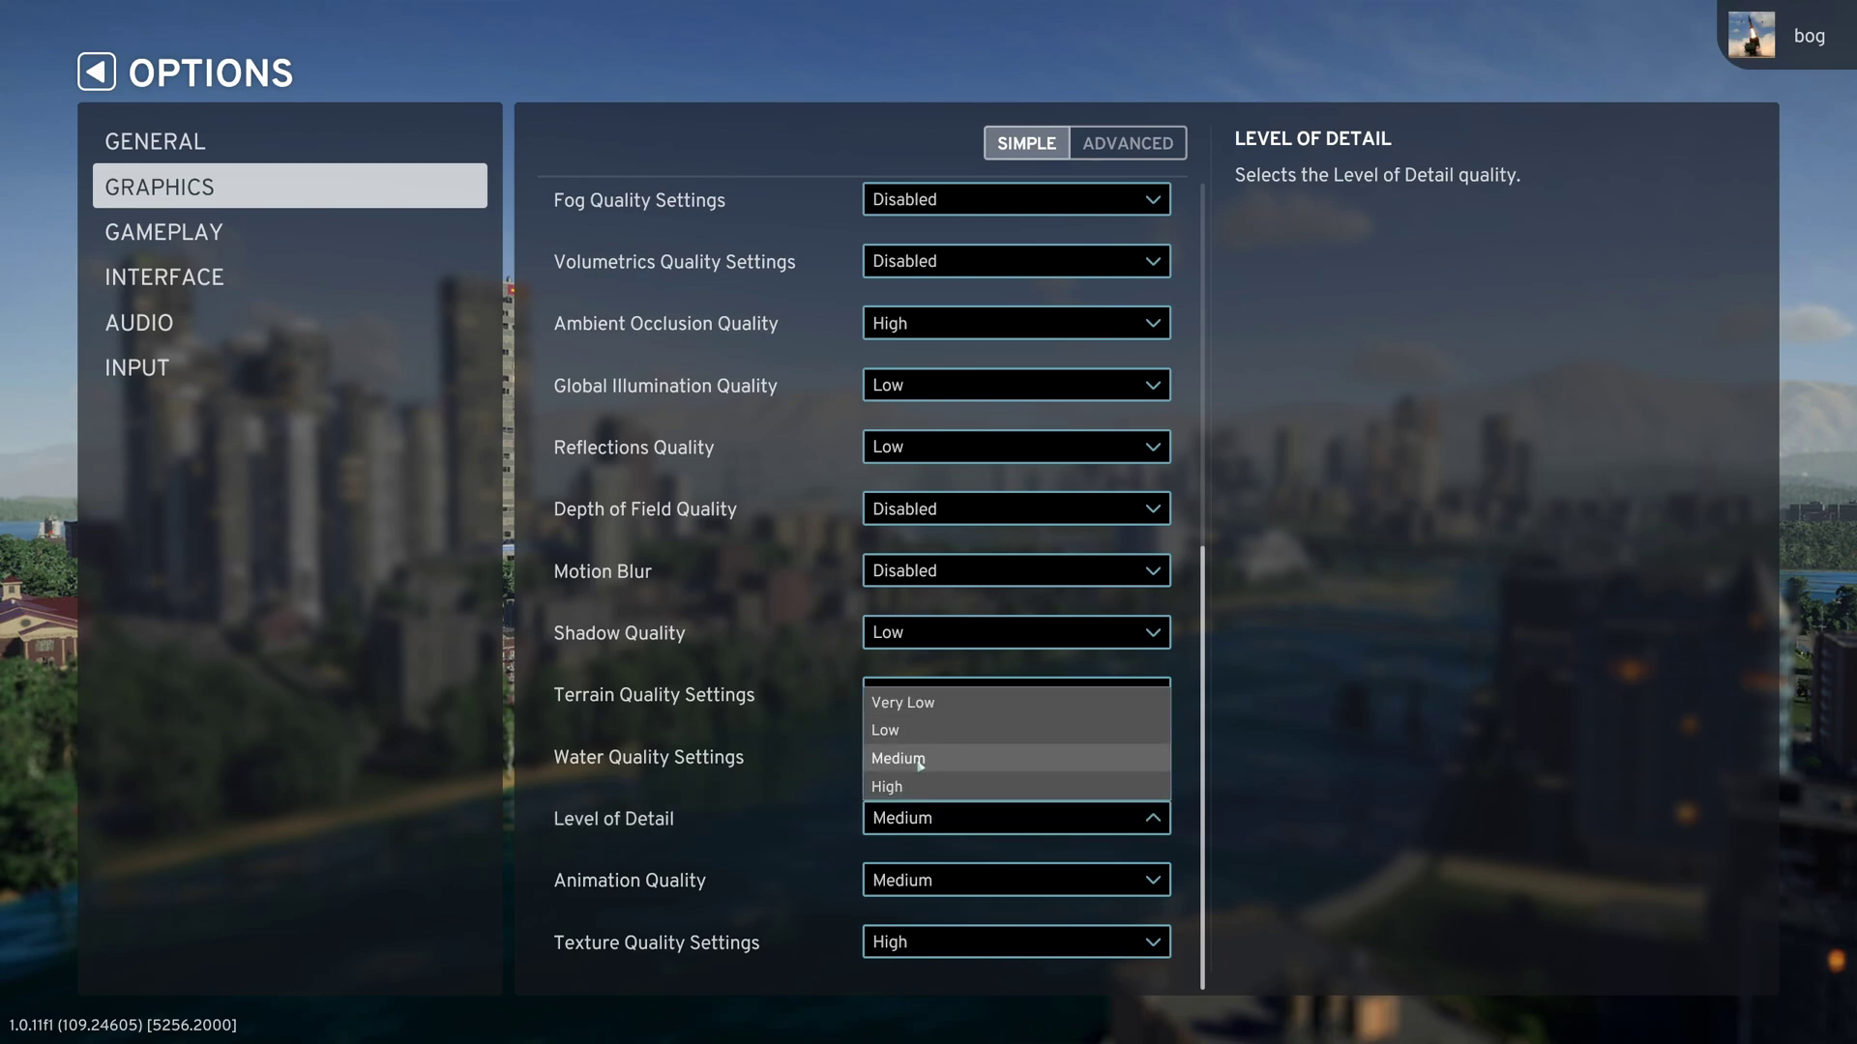
click(919, 759)
click(929, 820)
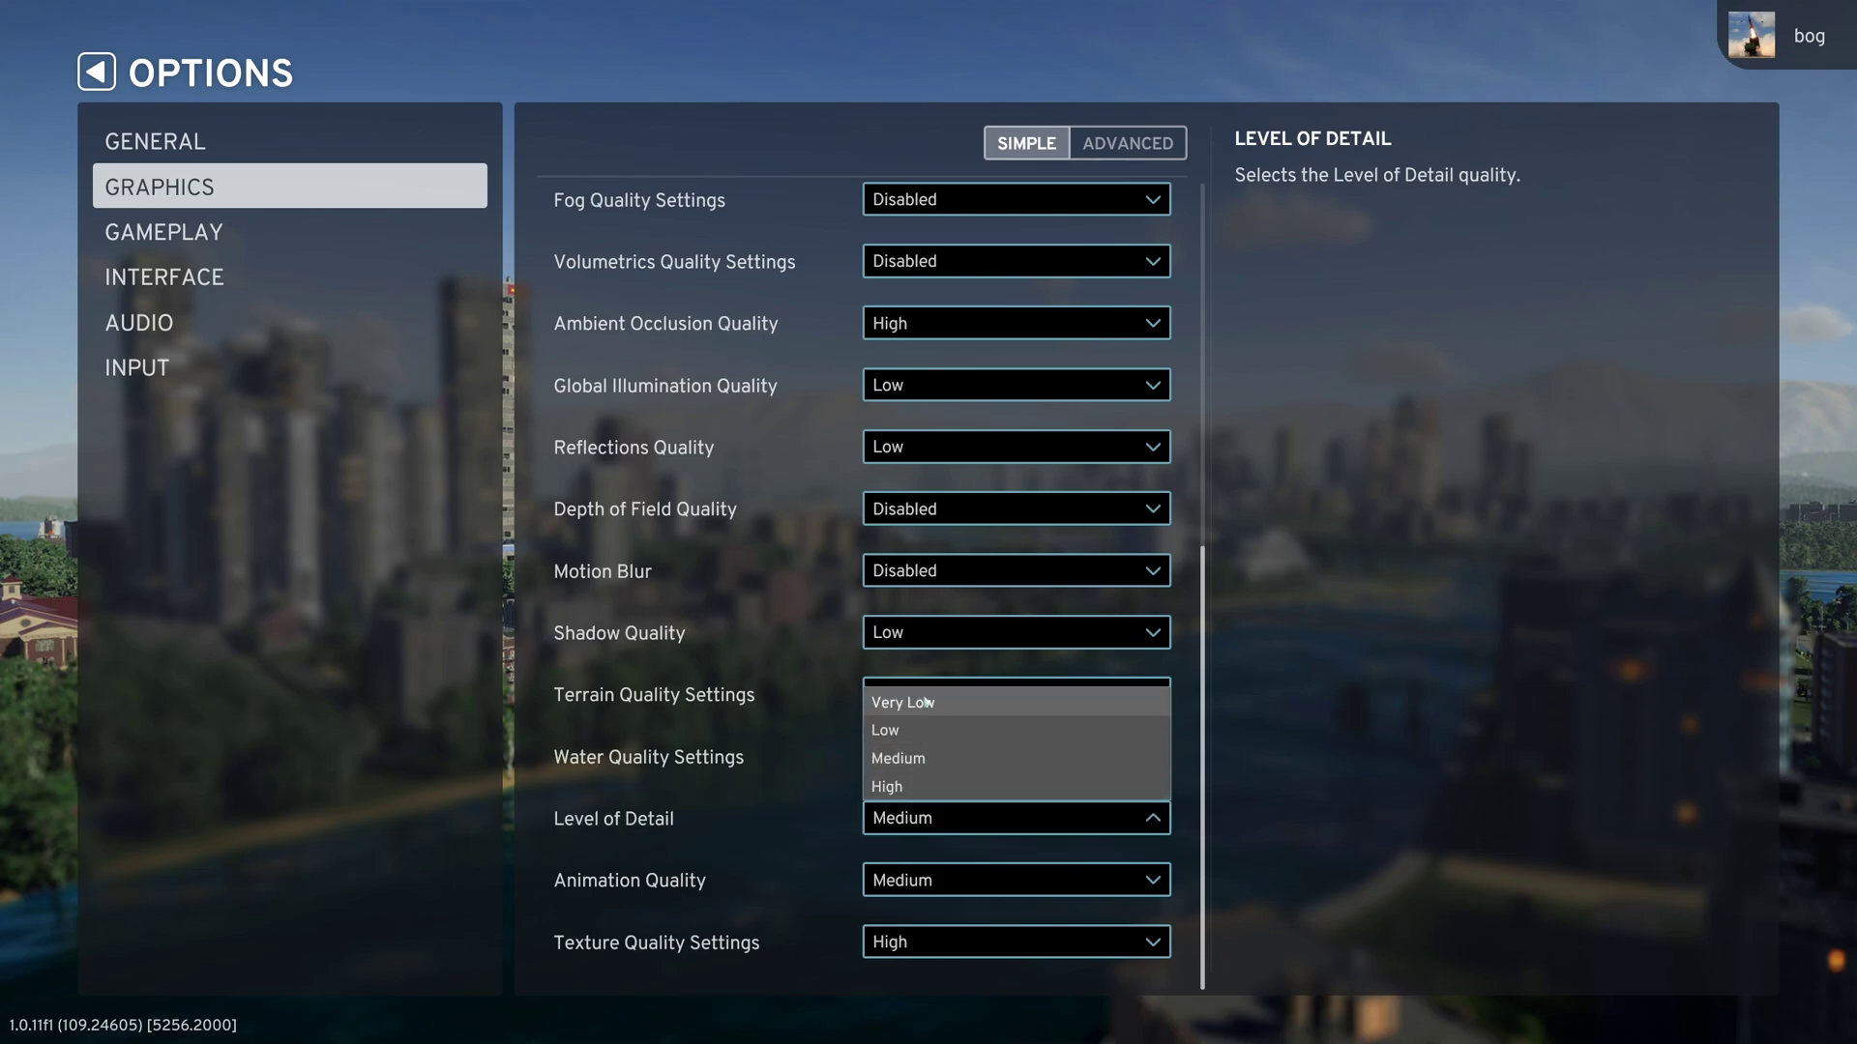
click(721, 793)
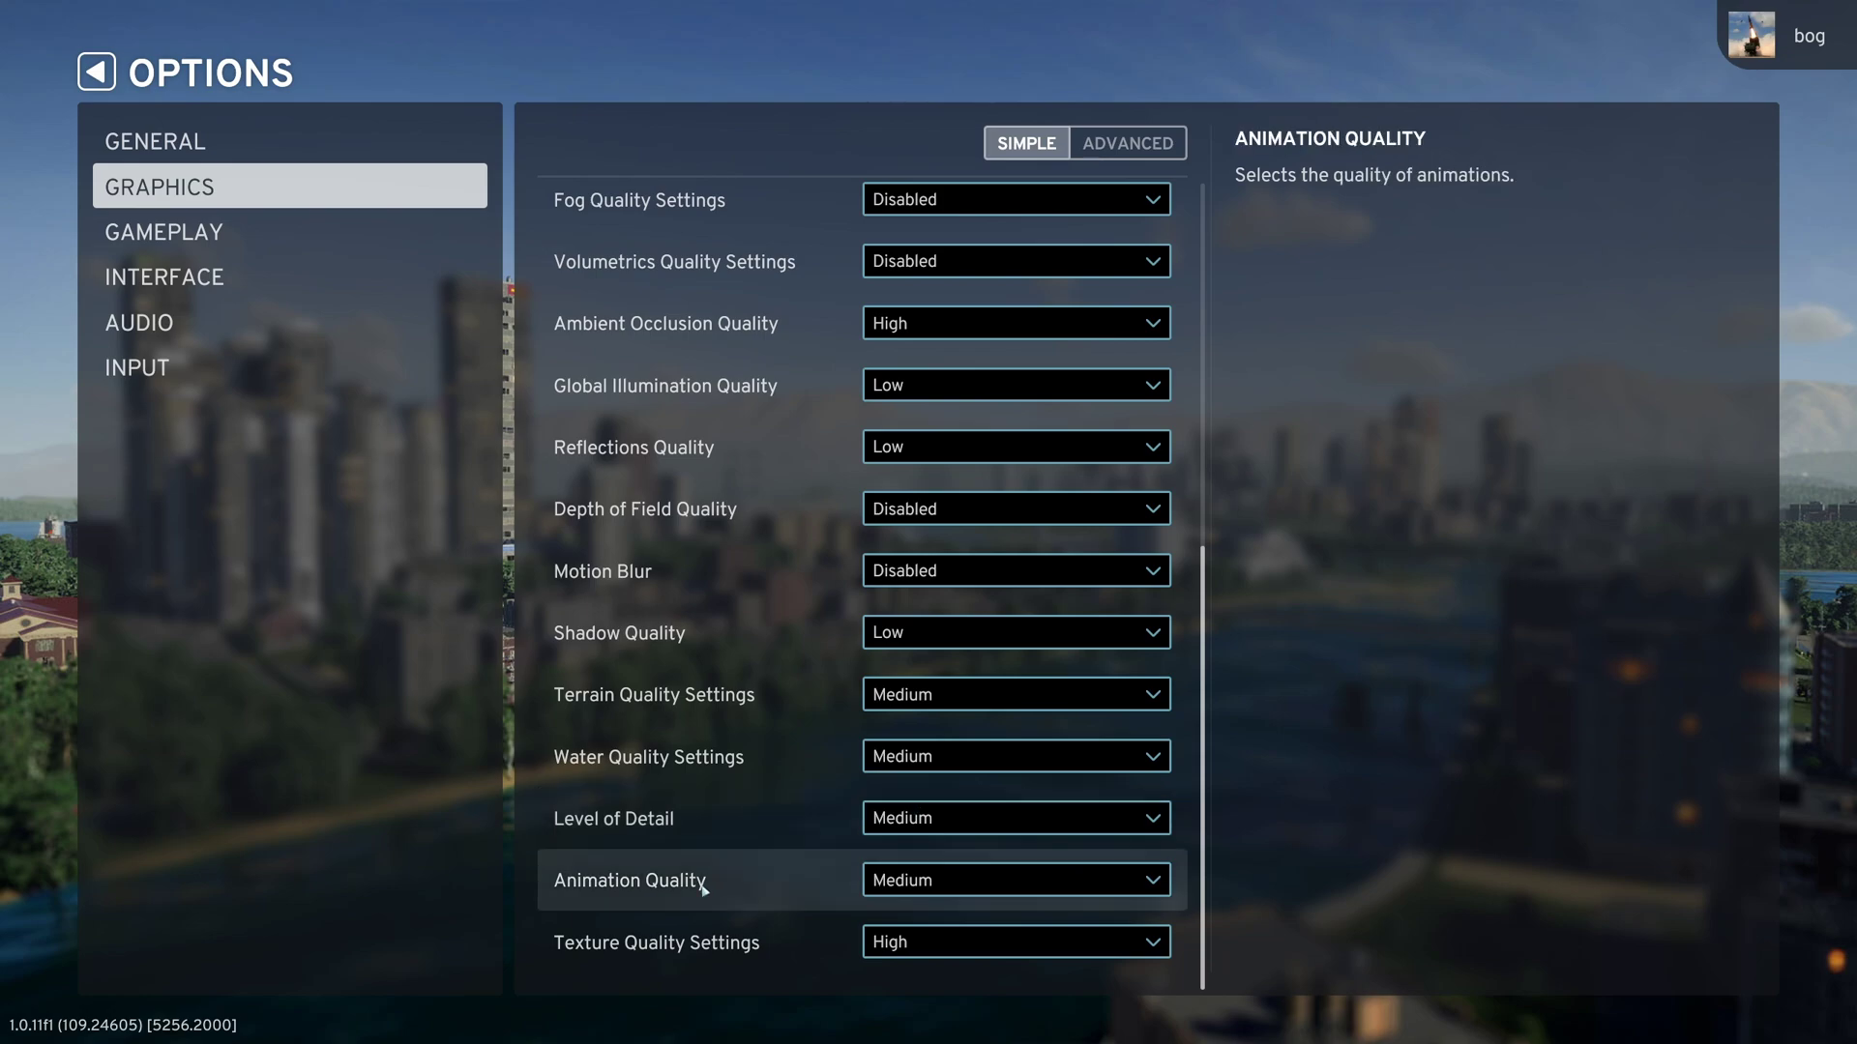
click(988, 880)
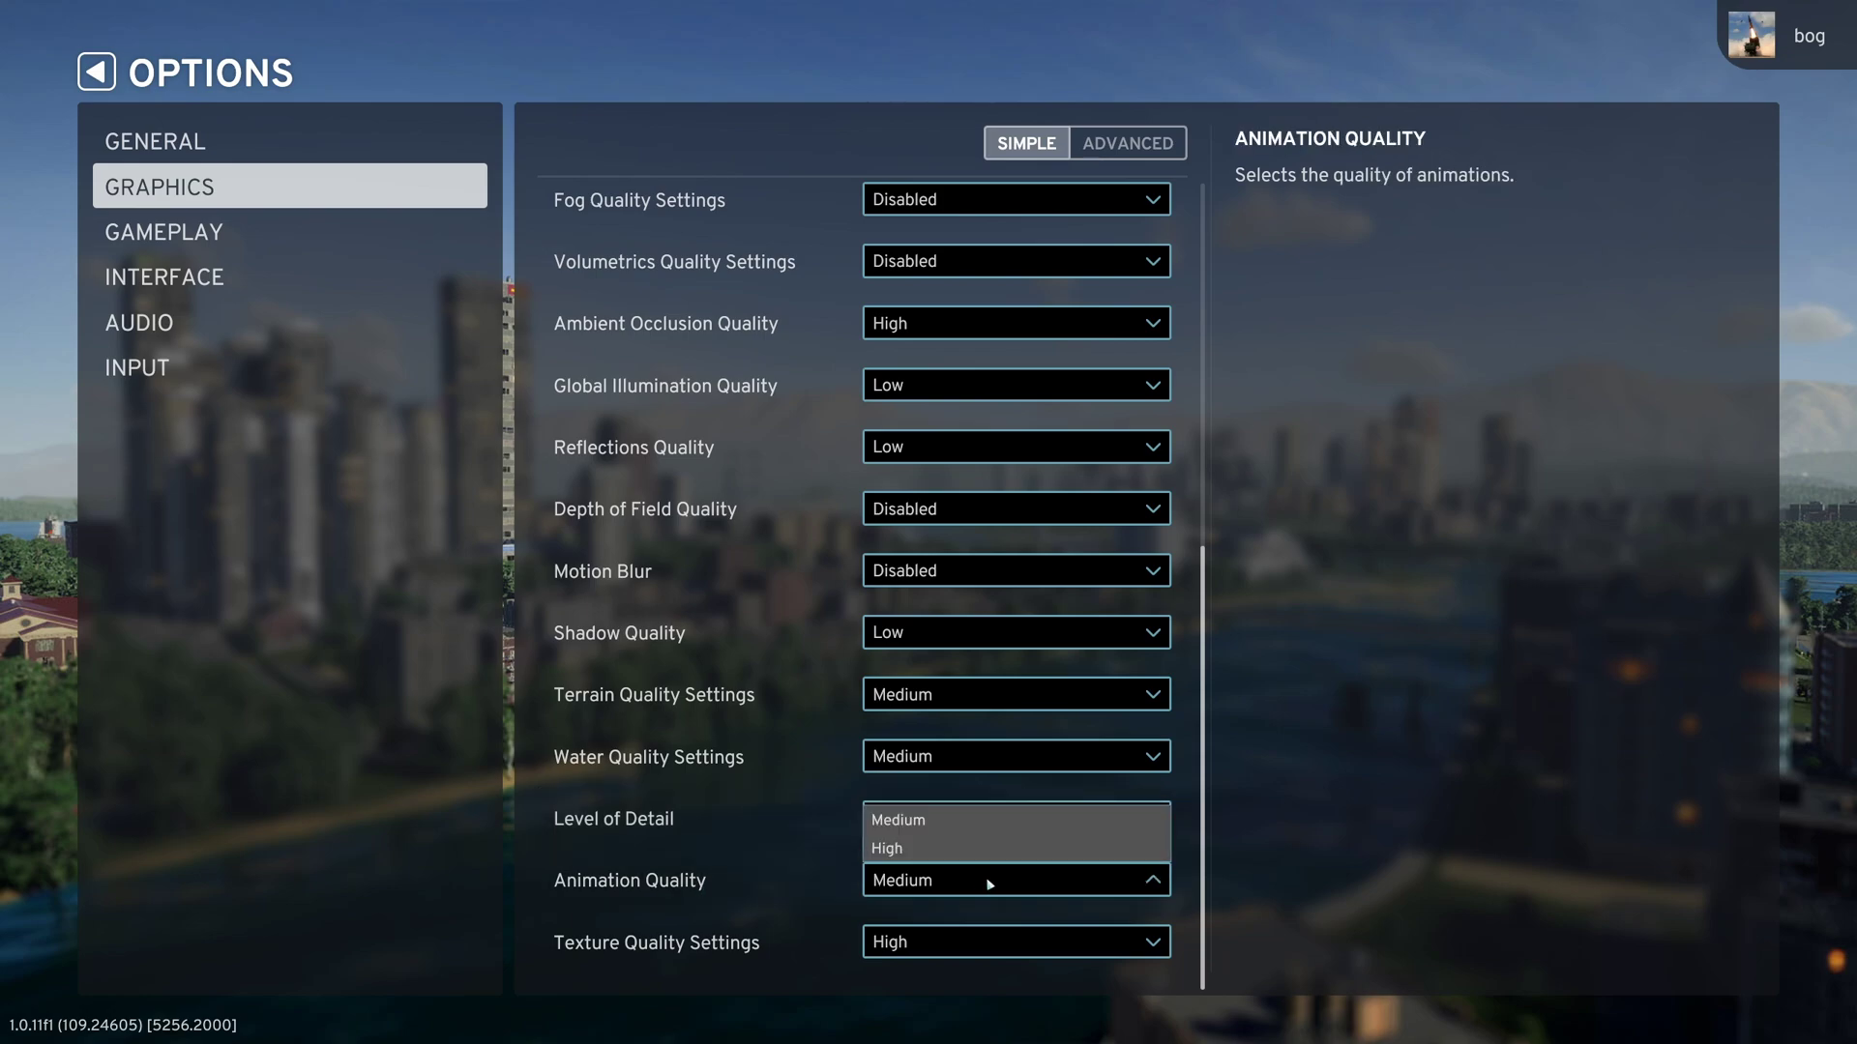
click(918, 819)
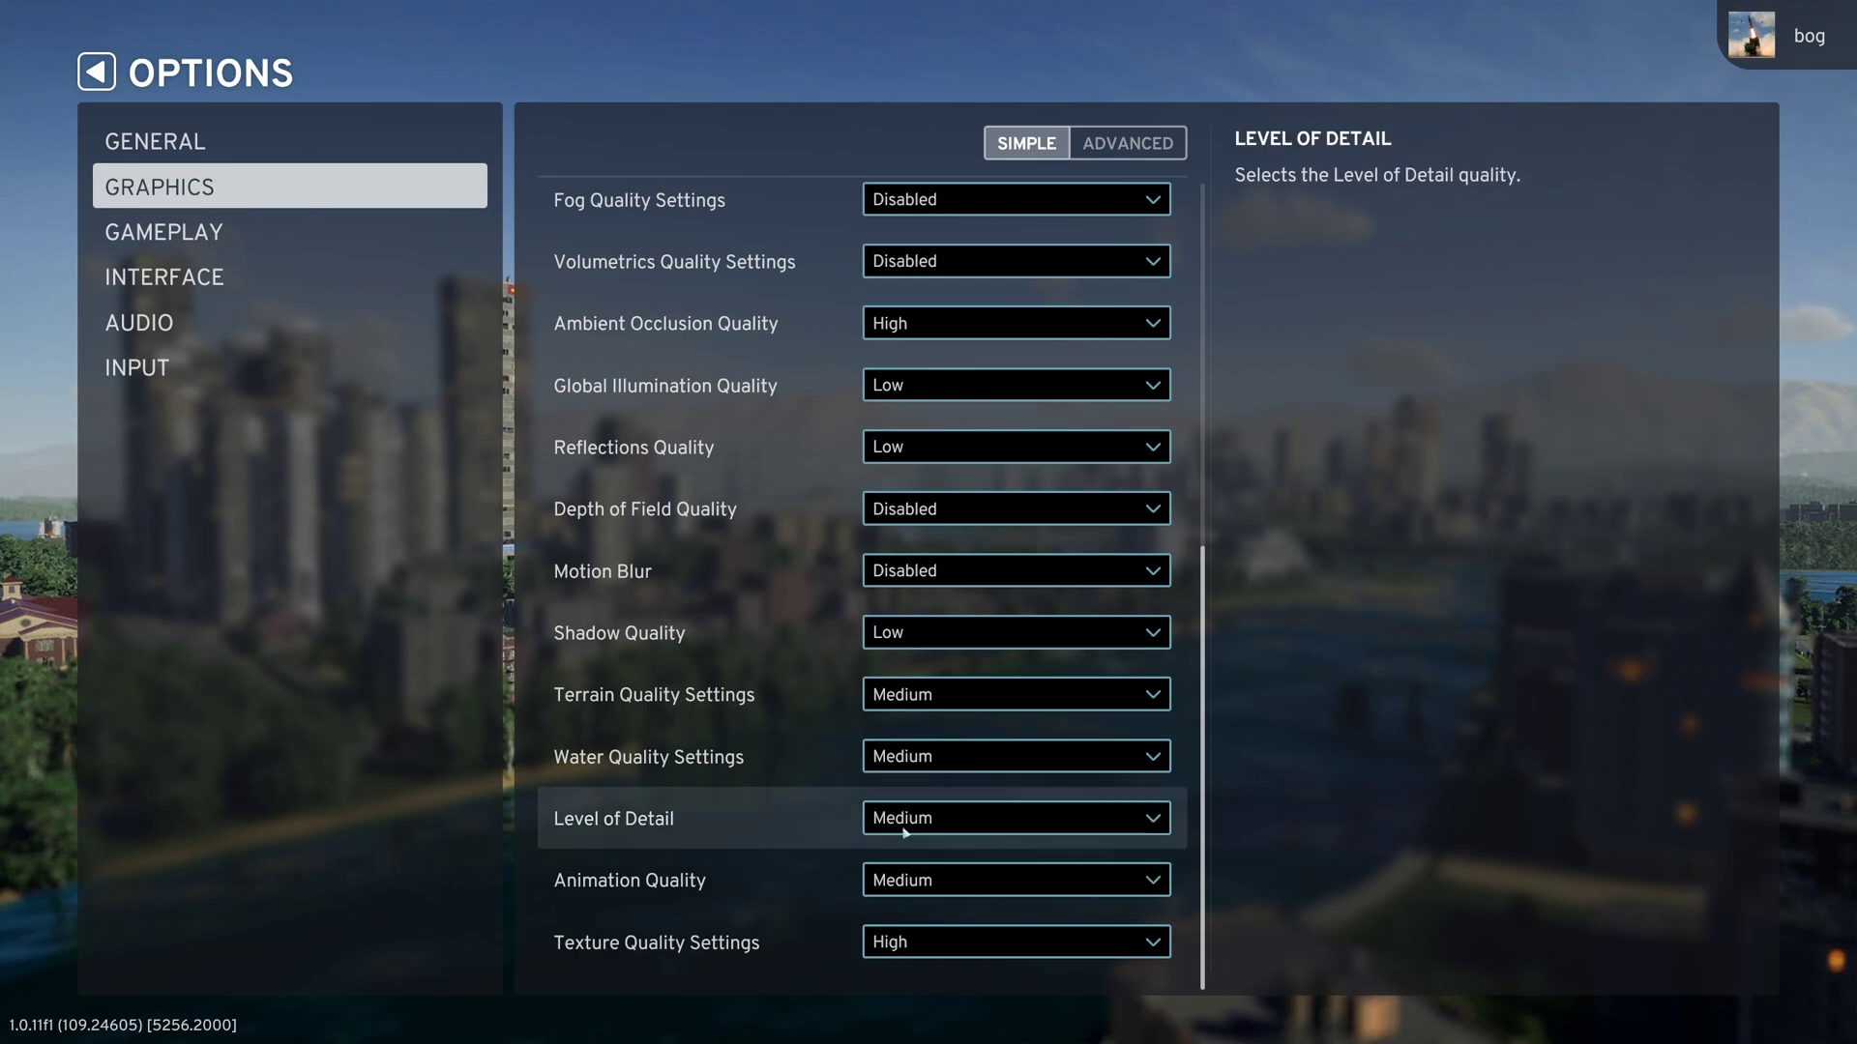
click(1023, 876)
click(754, 871)
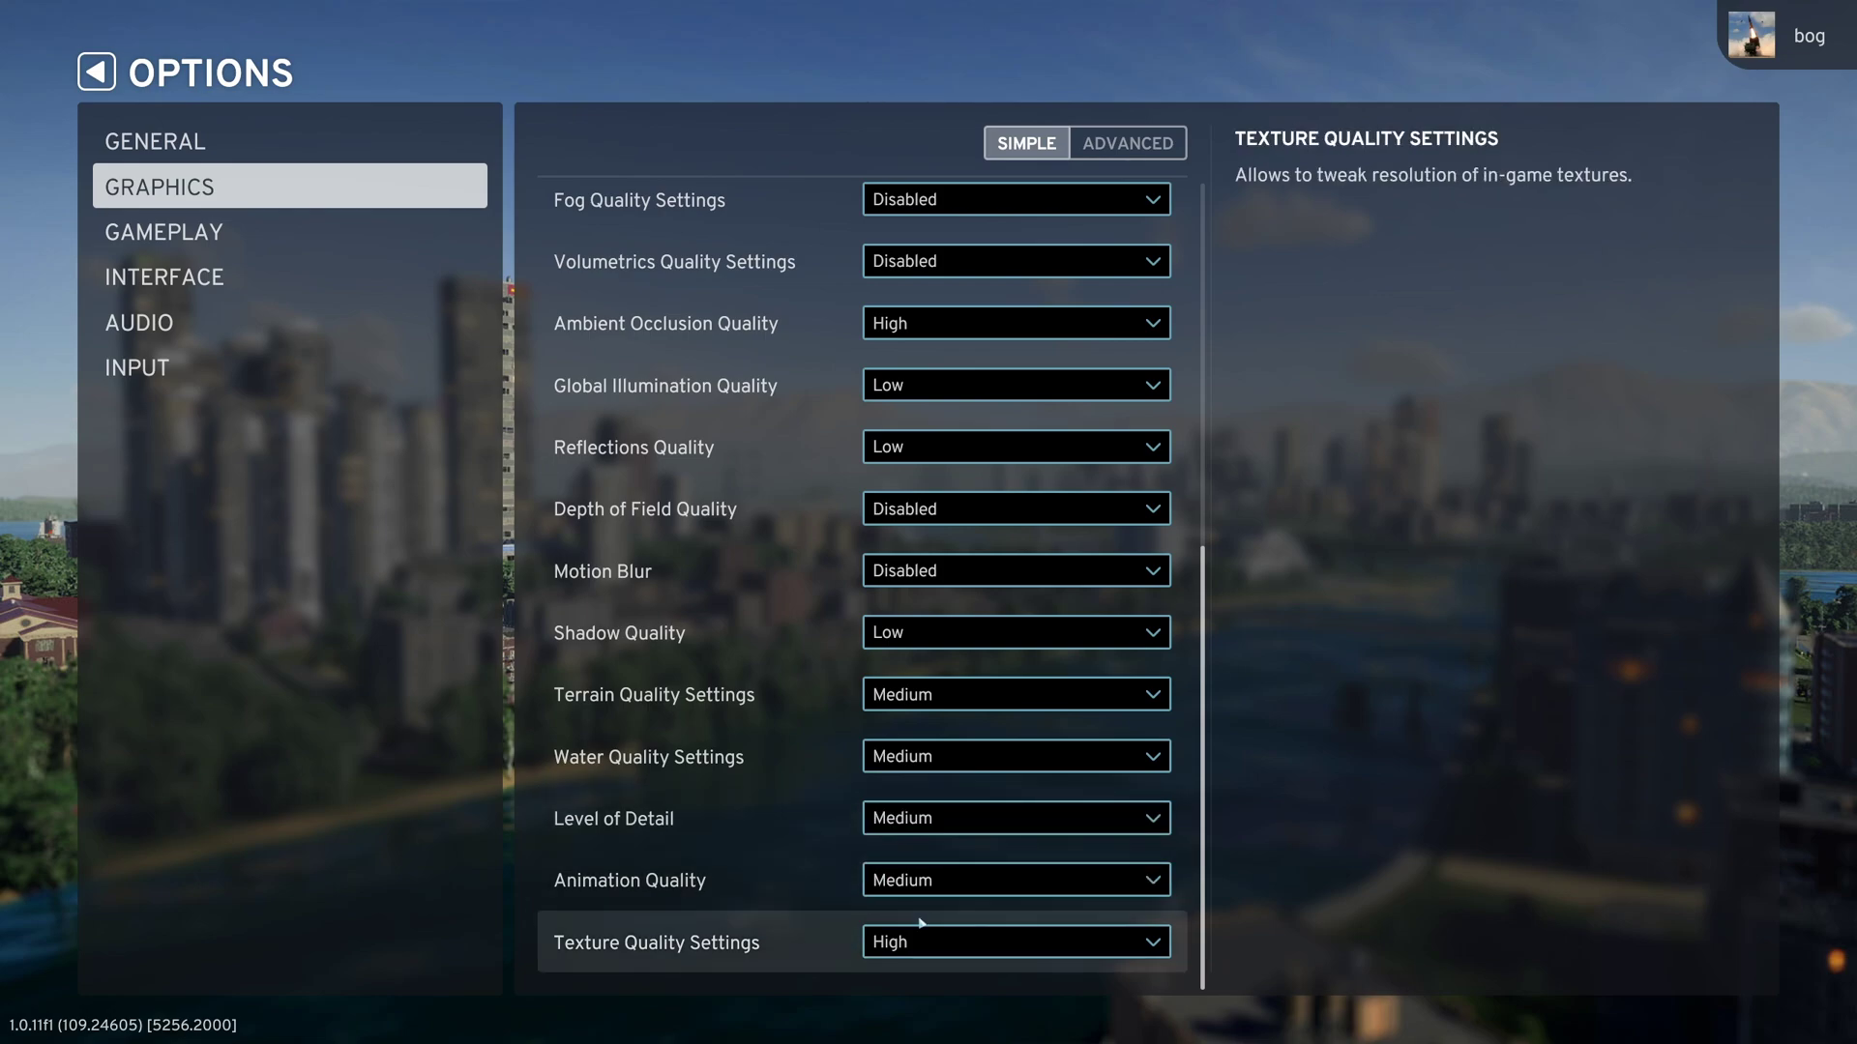
click(939, 951)
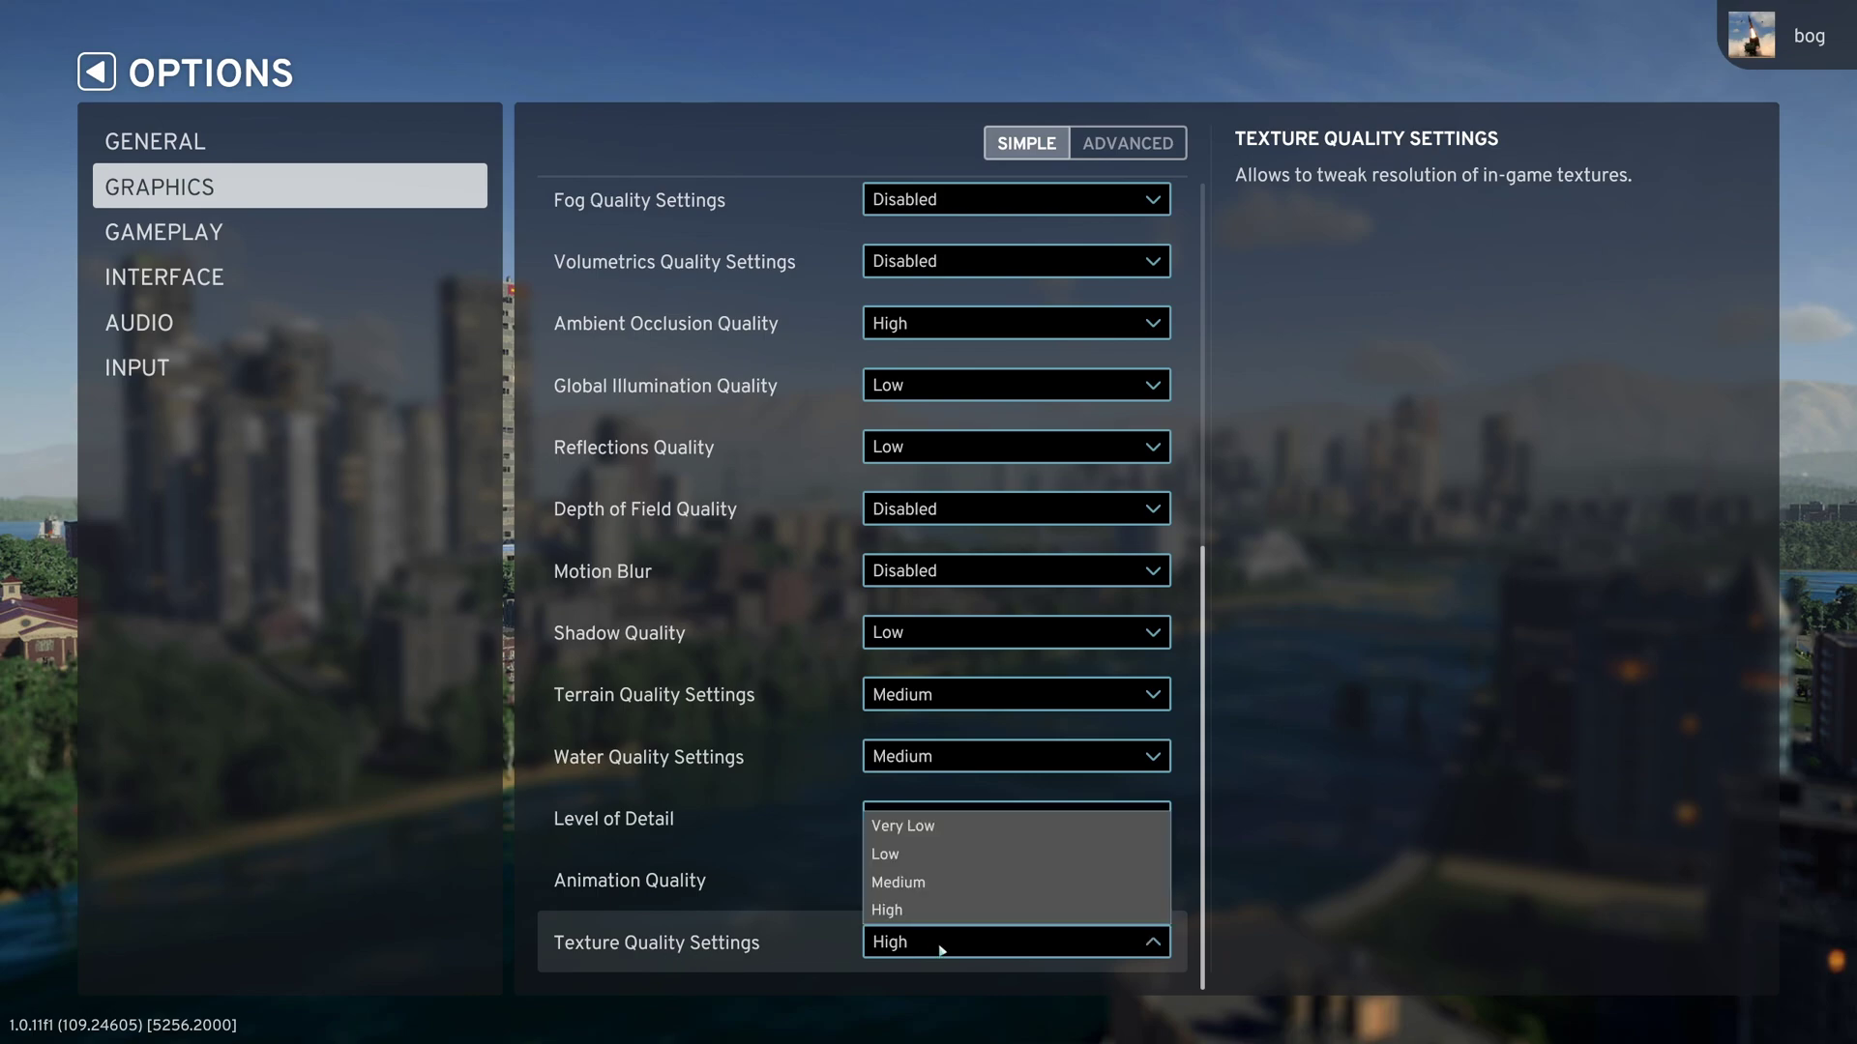
click(623, 944)
click(884, 955)
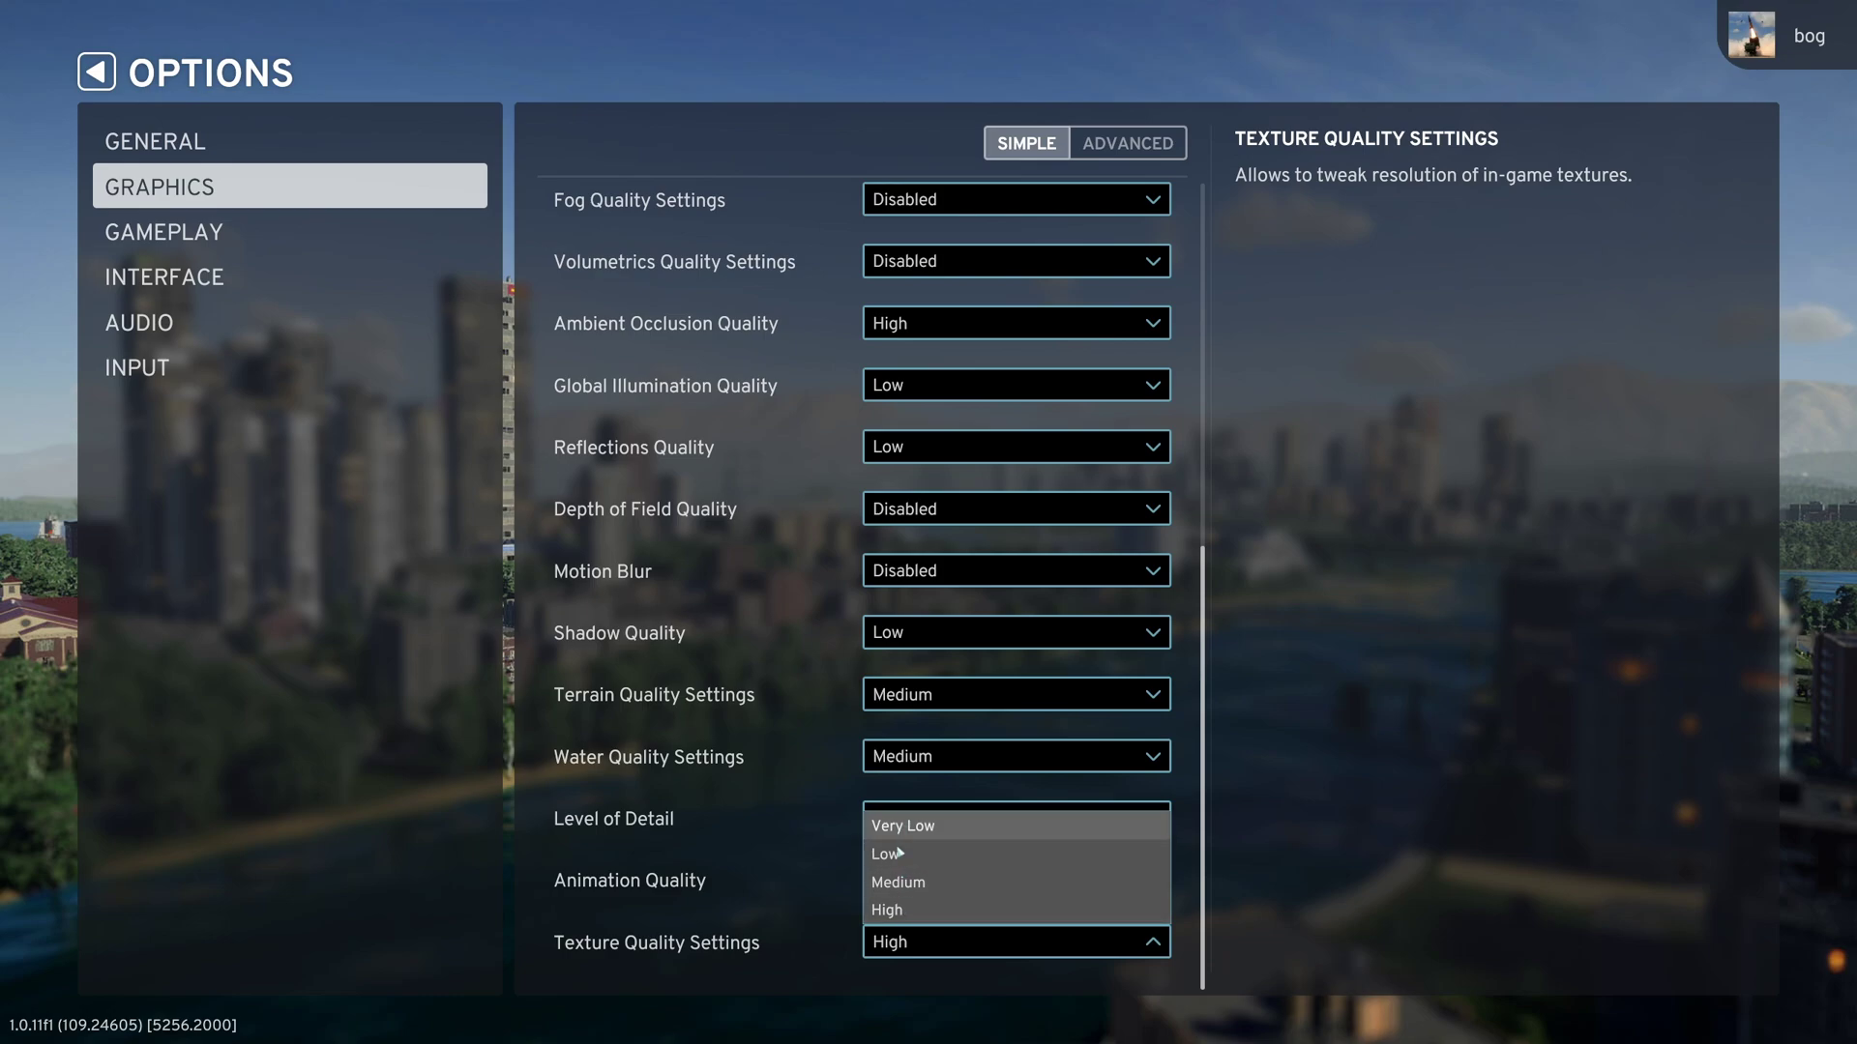
click(769, 936)
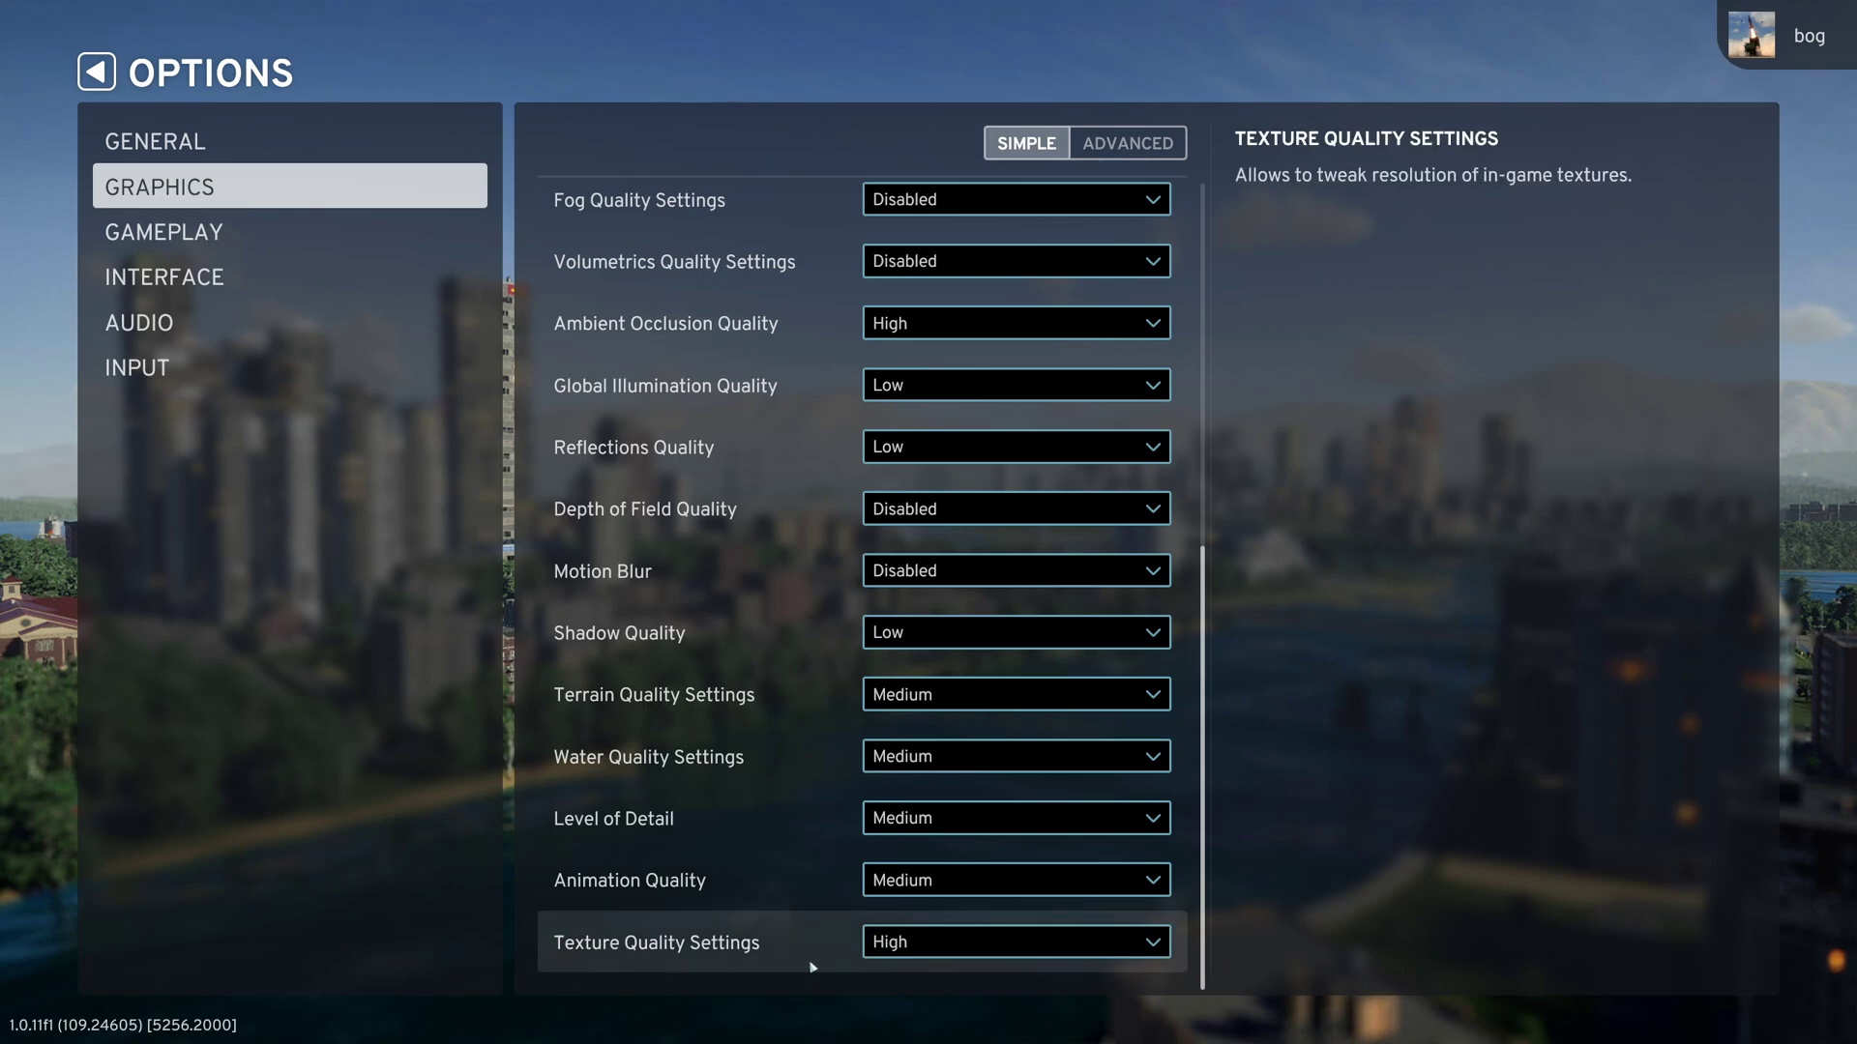
click(878, 959)
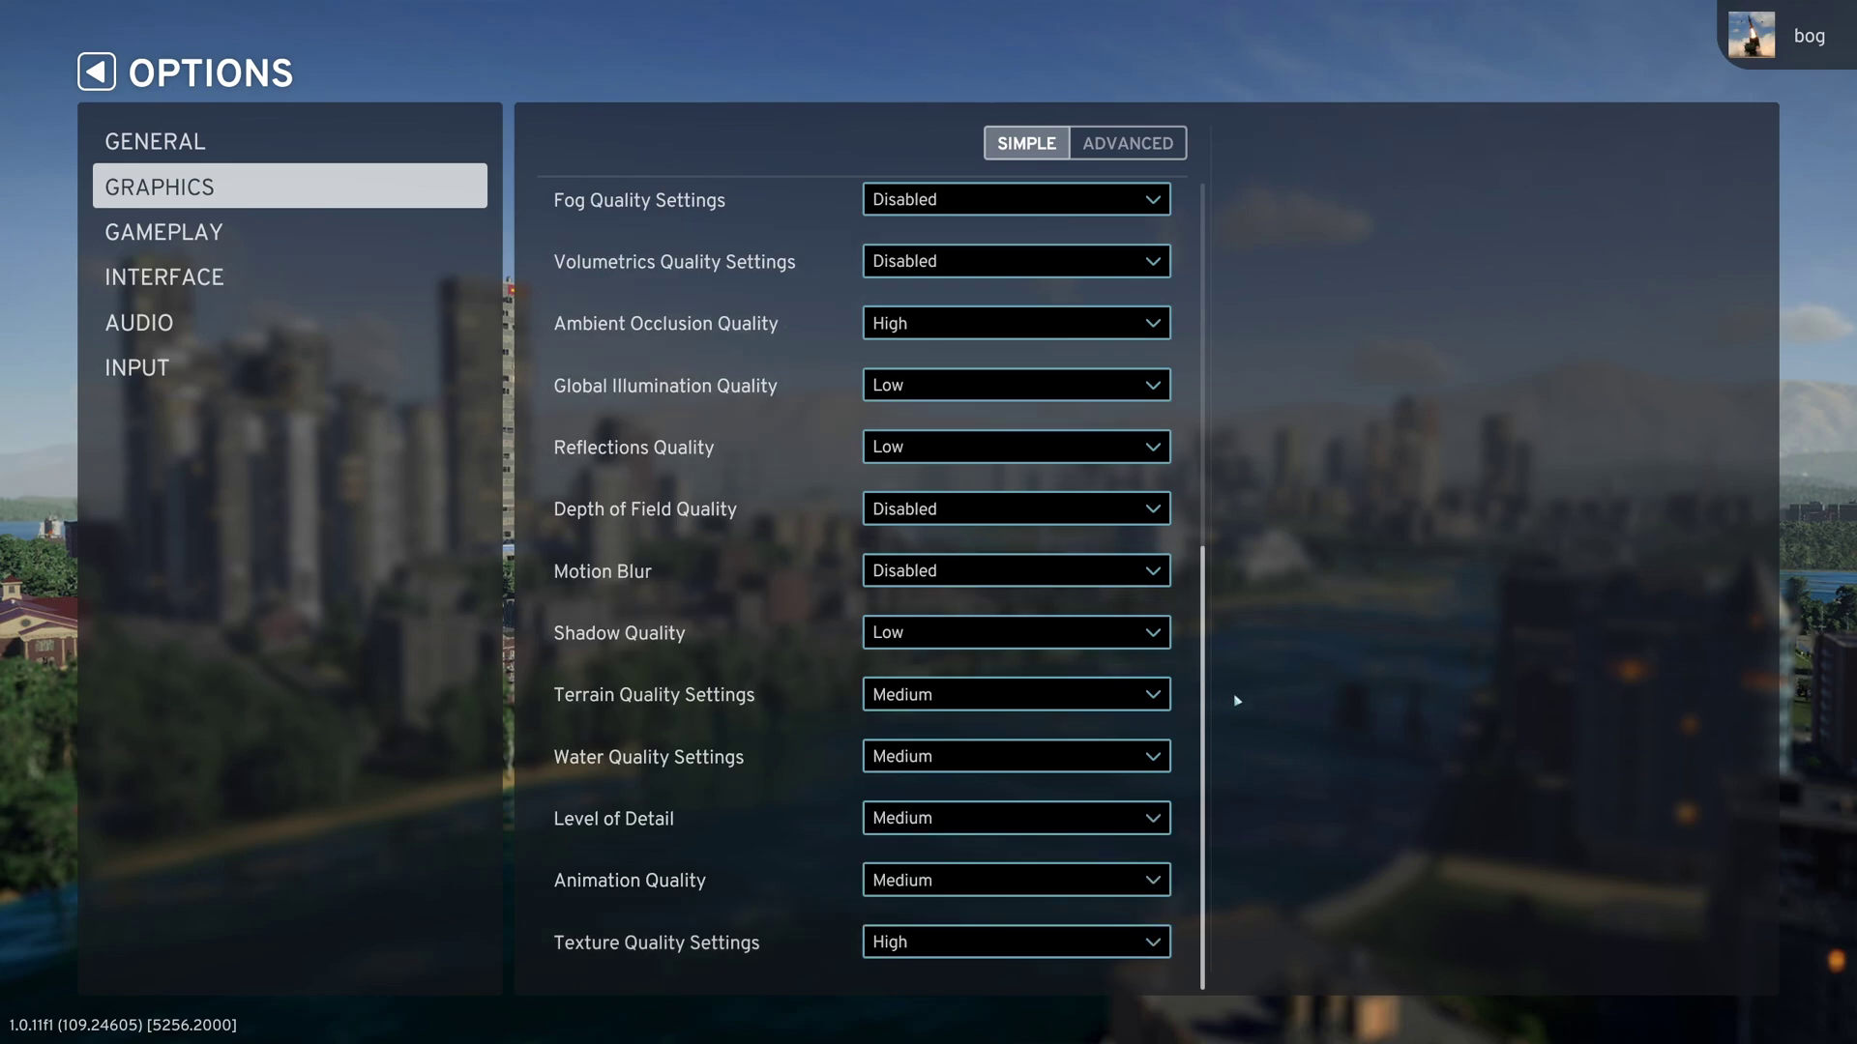
drag(1205, 696, 1230, 307)
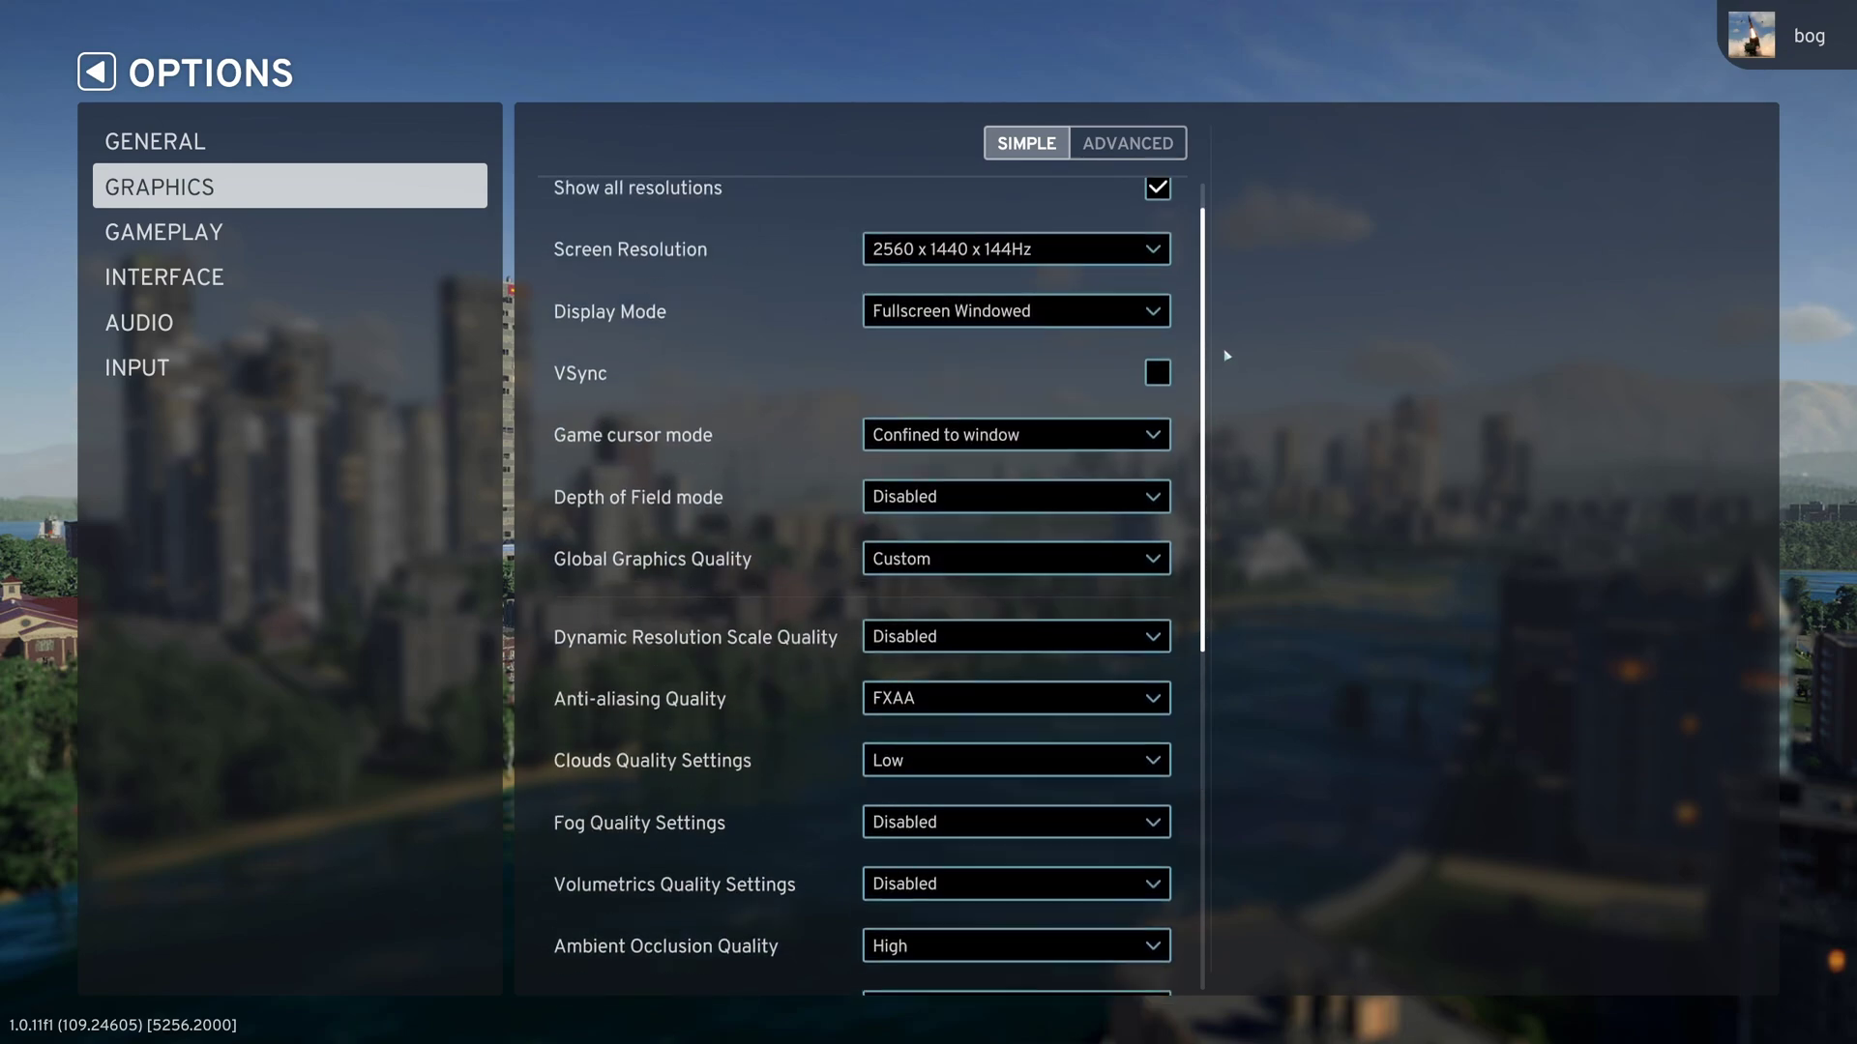
drag(1231, 308, 1191, 697)
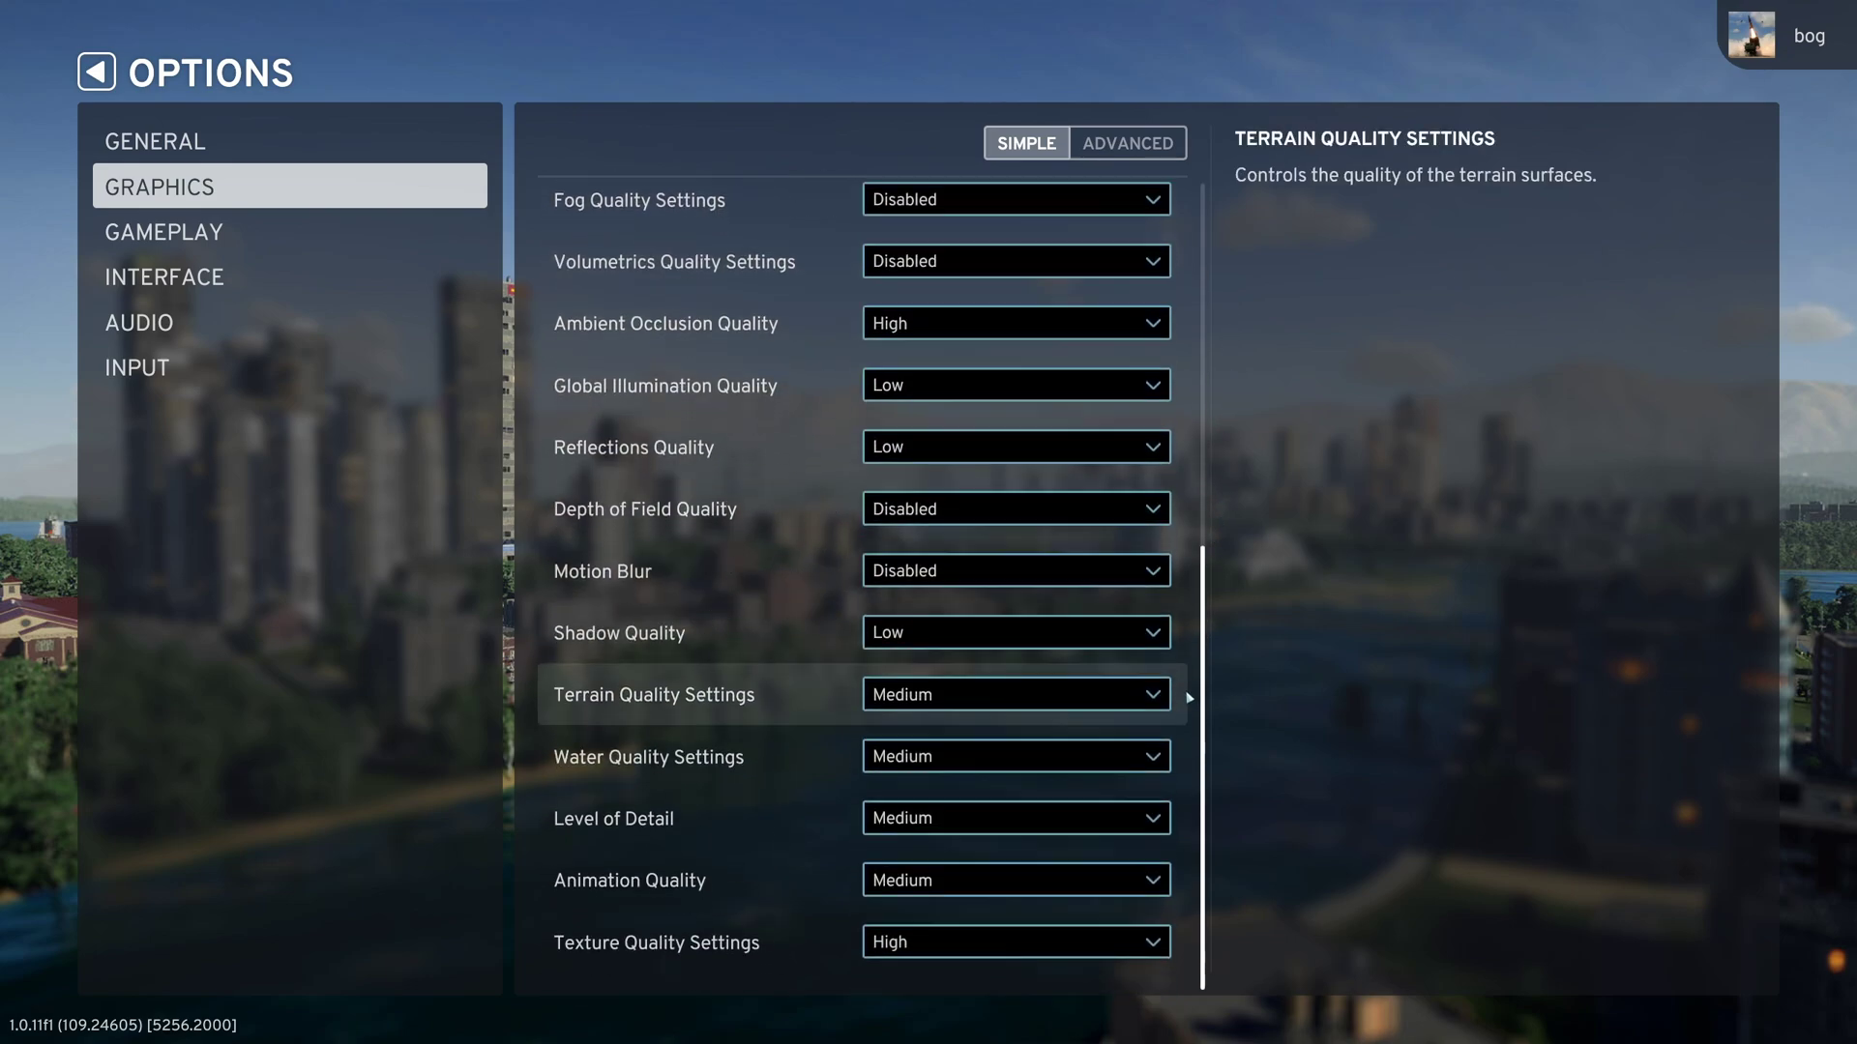
click(239, 204)
- Turn Day/night visuals on and back off in Gameplay, then return to Graphics
click(223, 230)
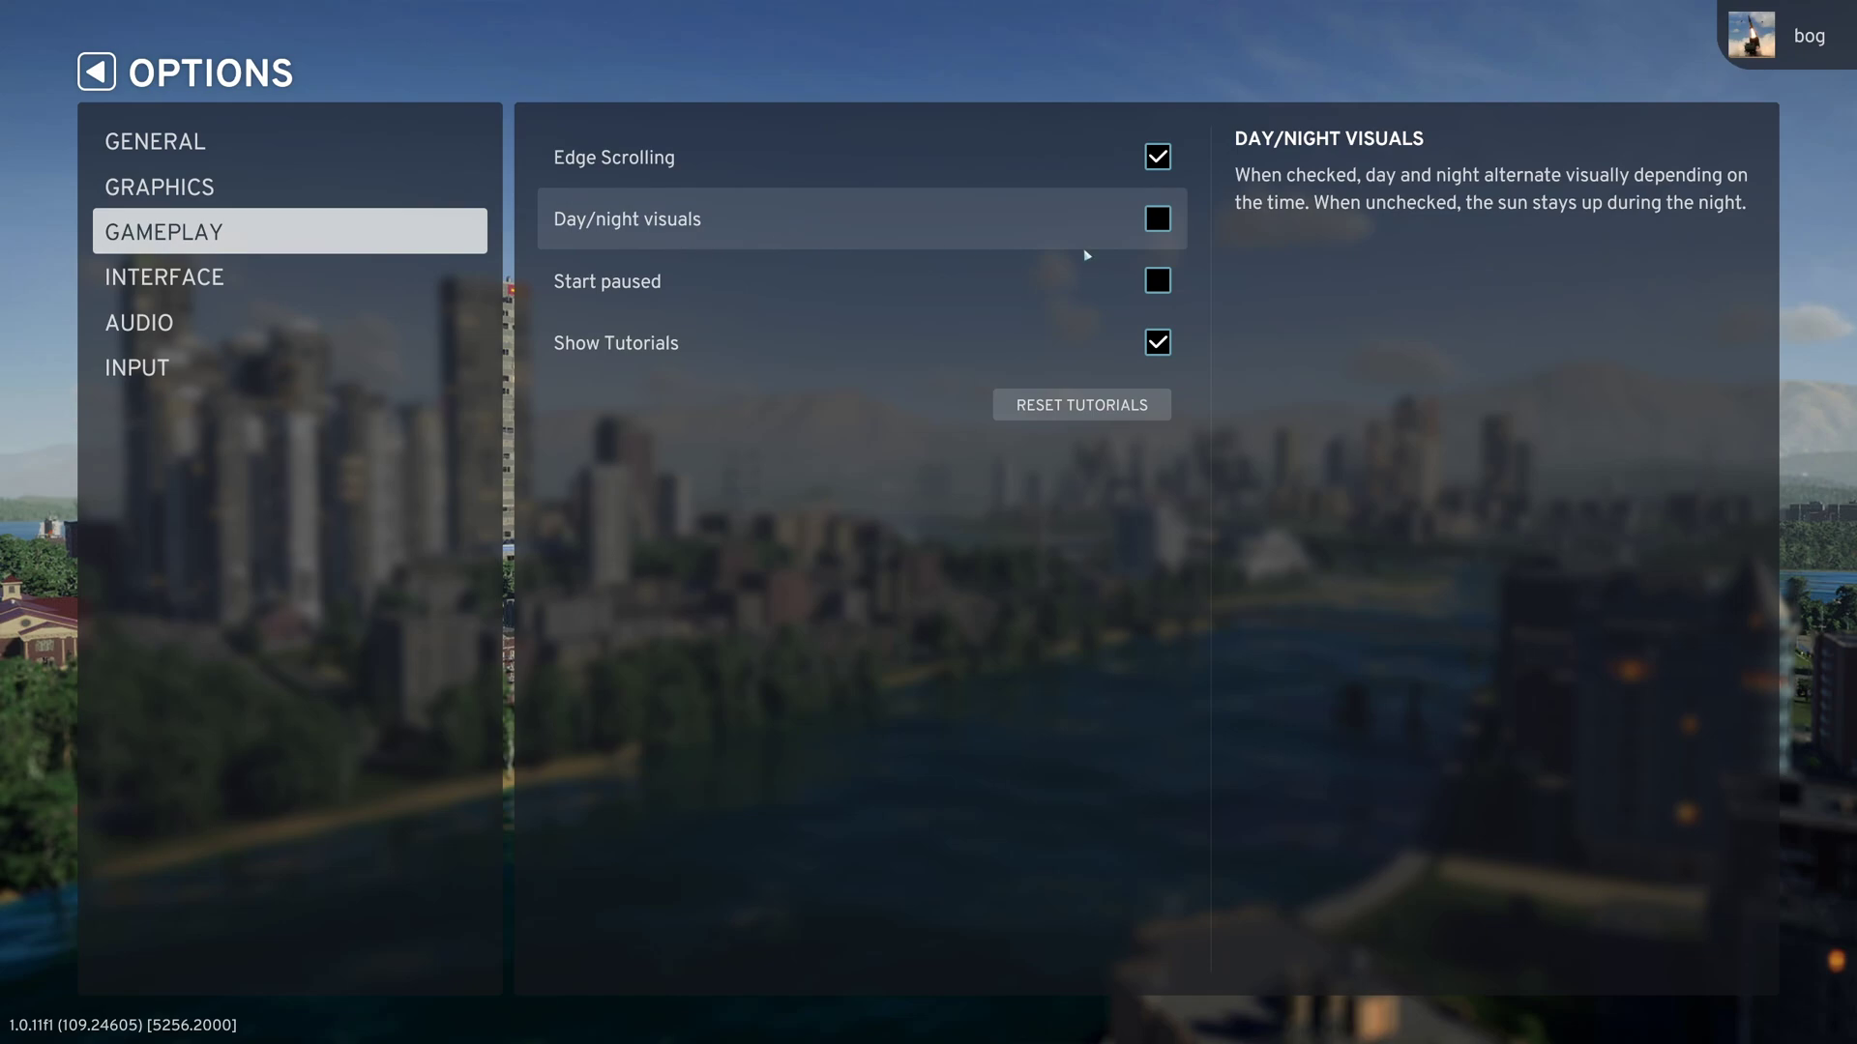
click(1158, 222)
click(1158, 225)
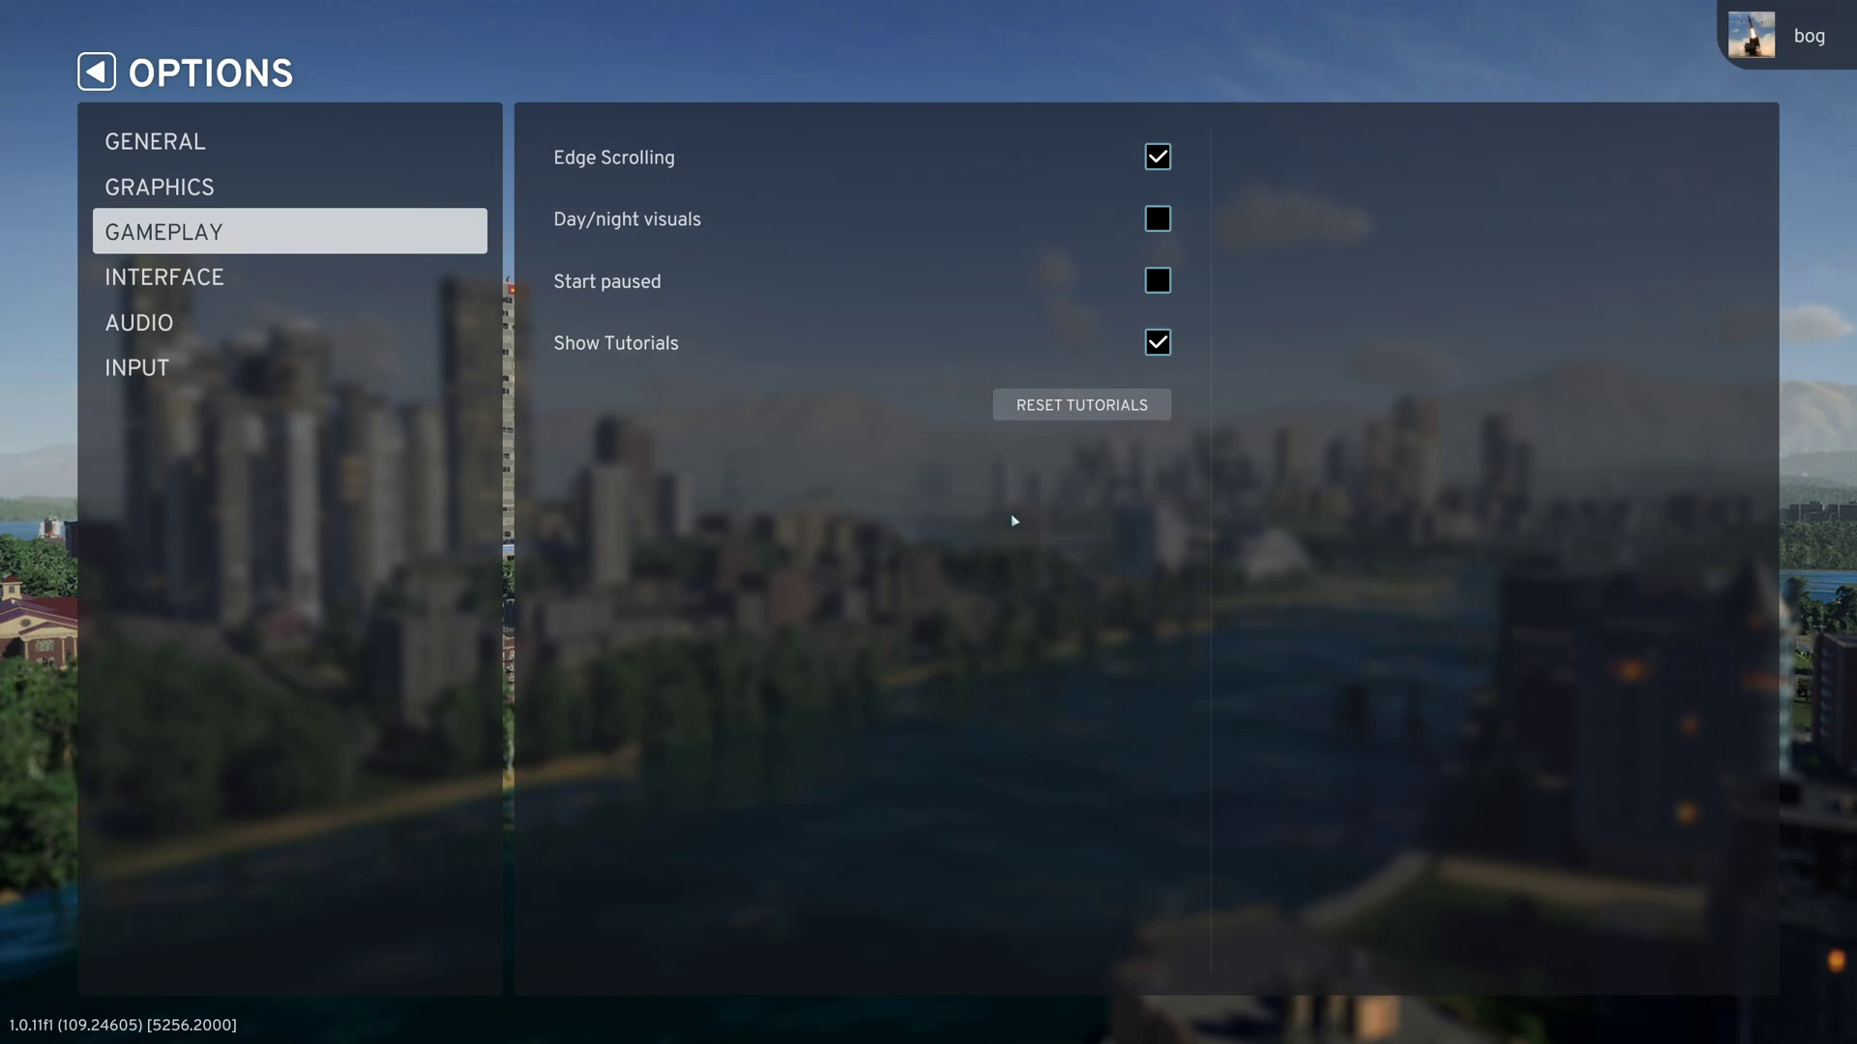
click(258, 188)
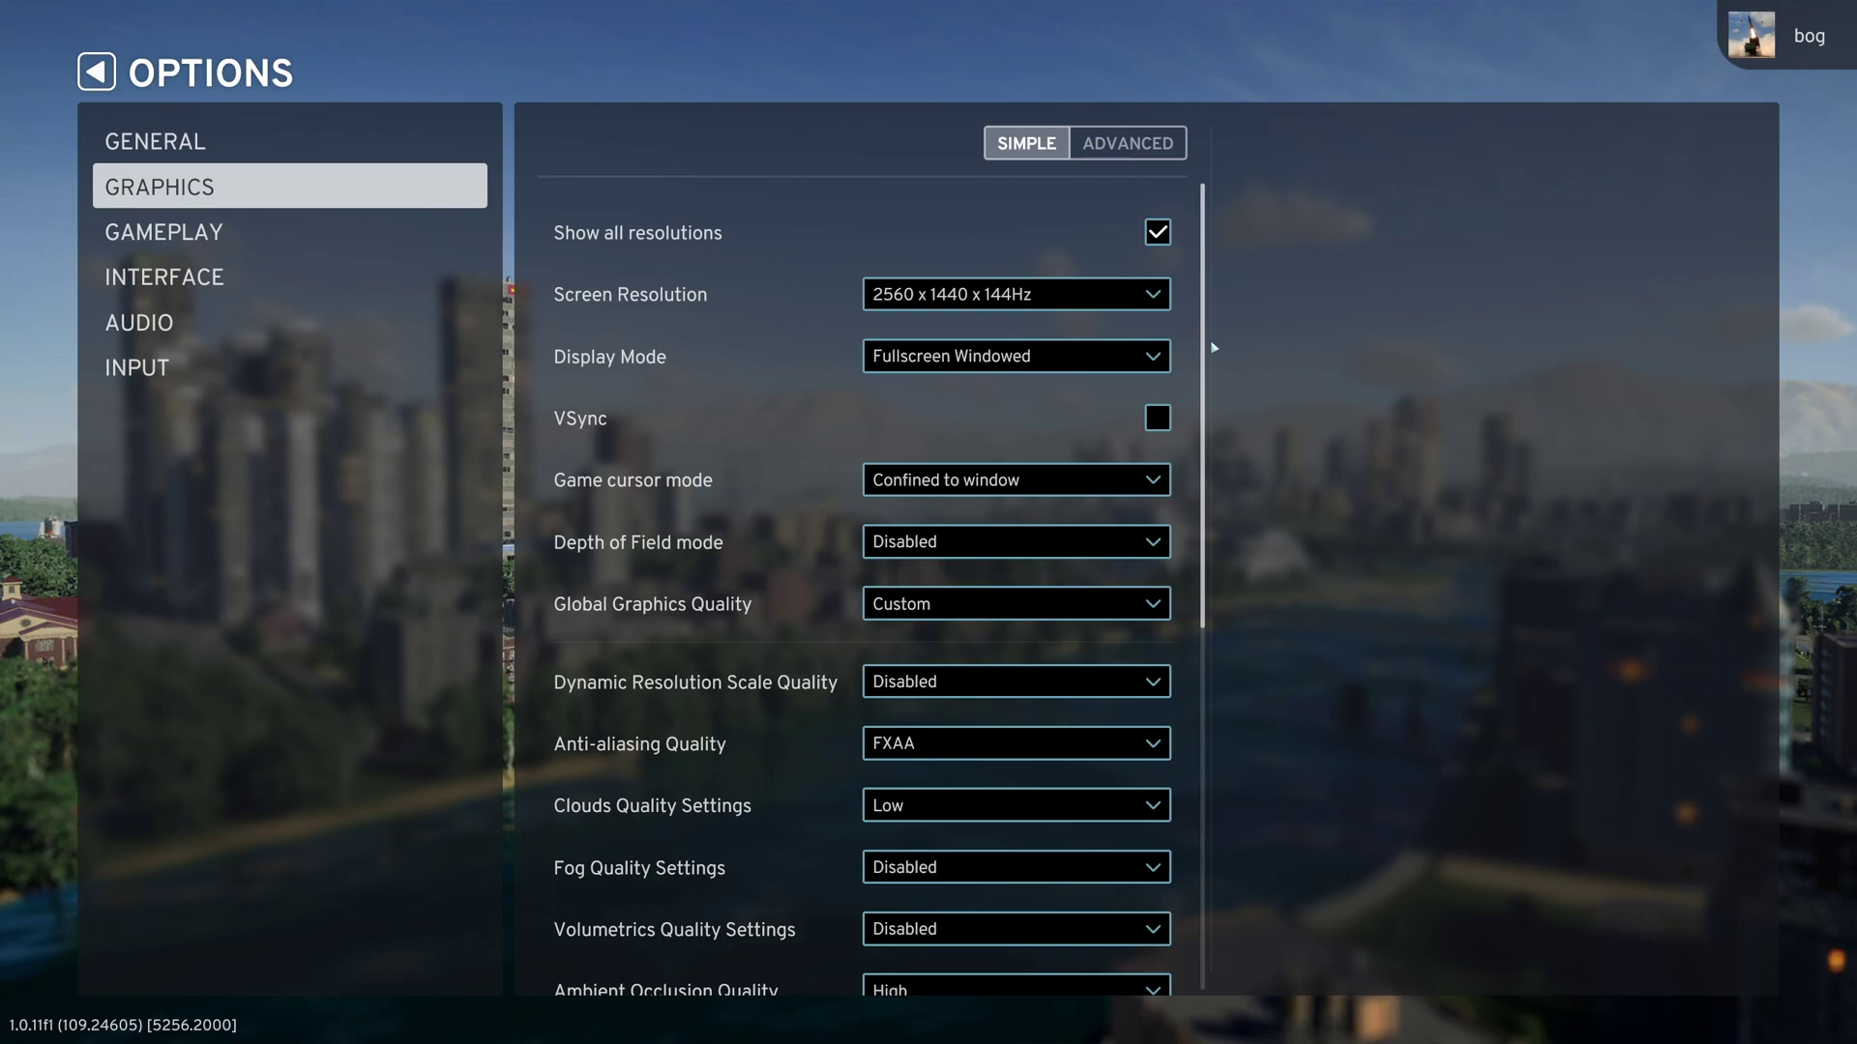
drag(1204, 344, 1199, 668)
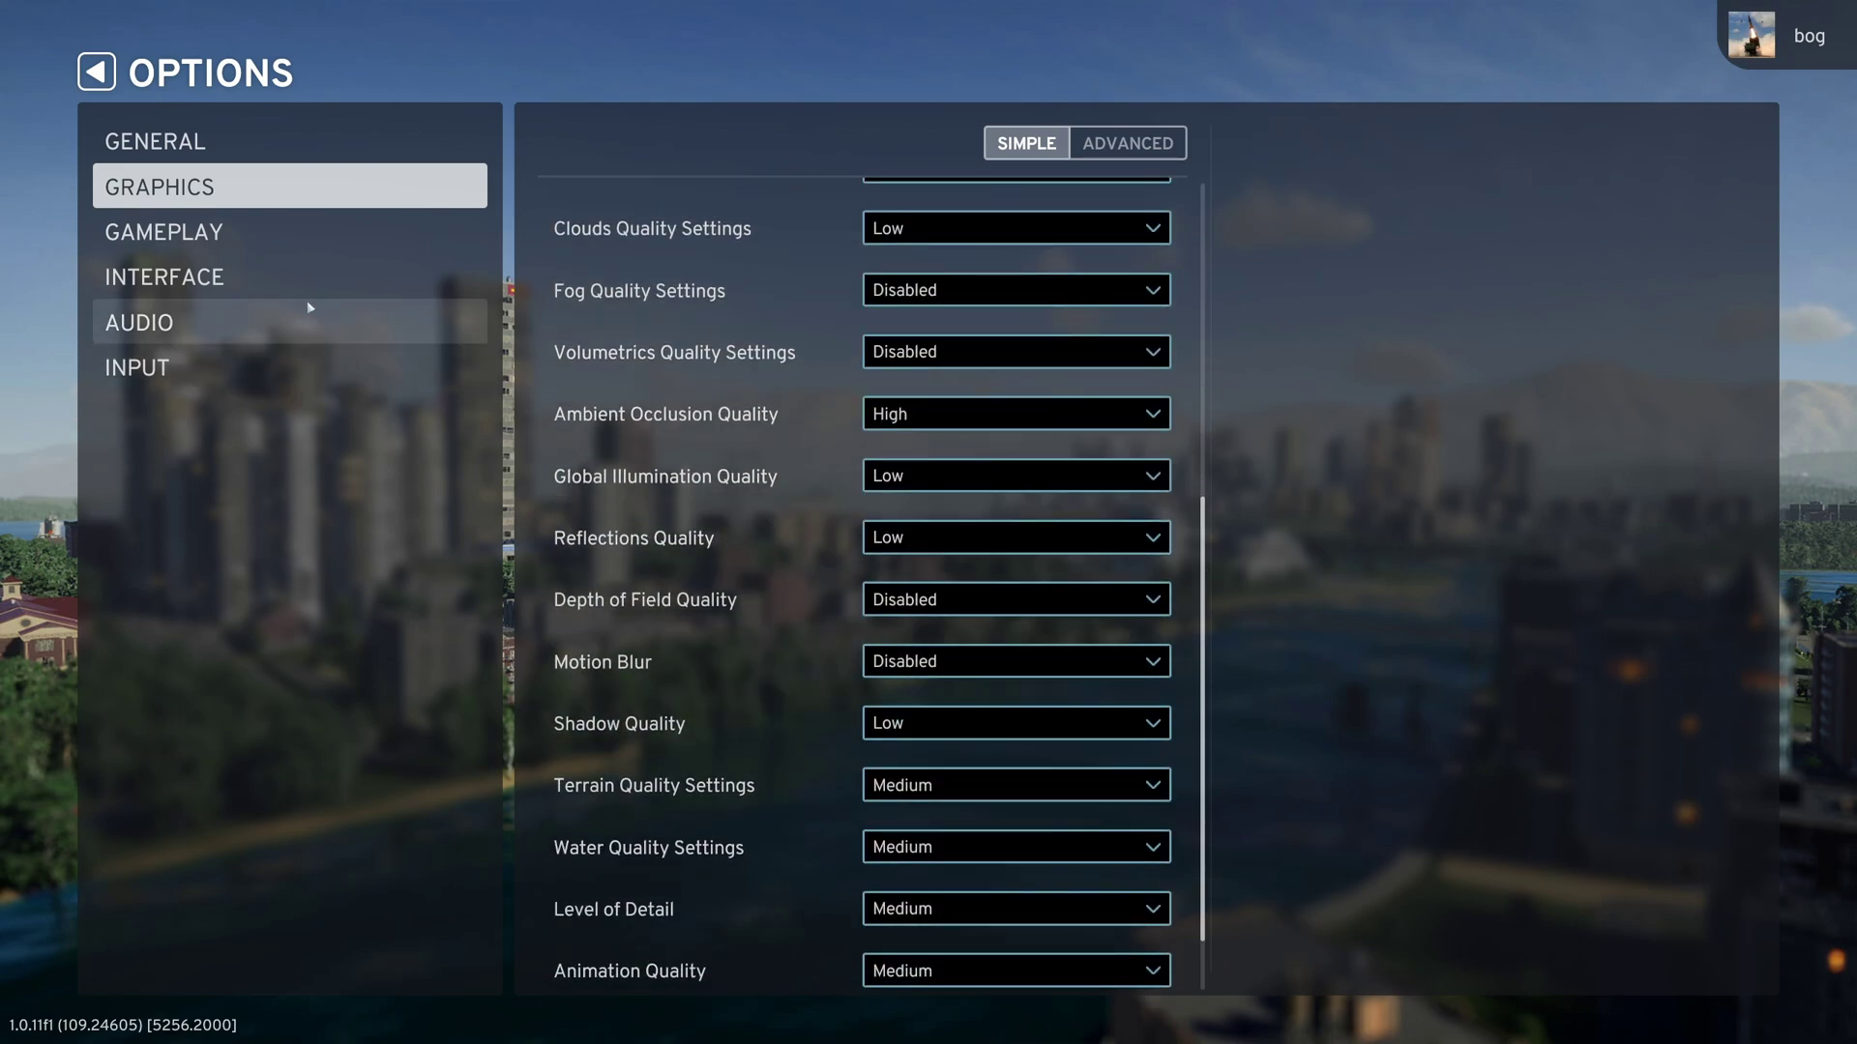
click(298, 232)
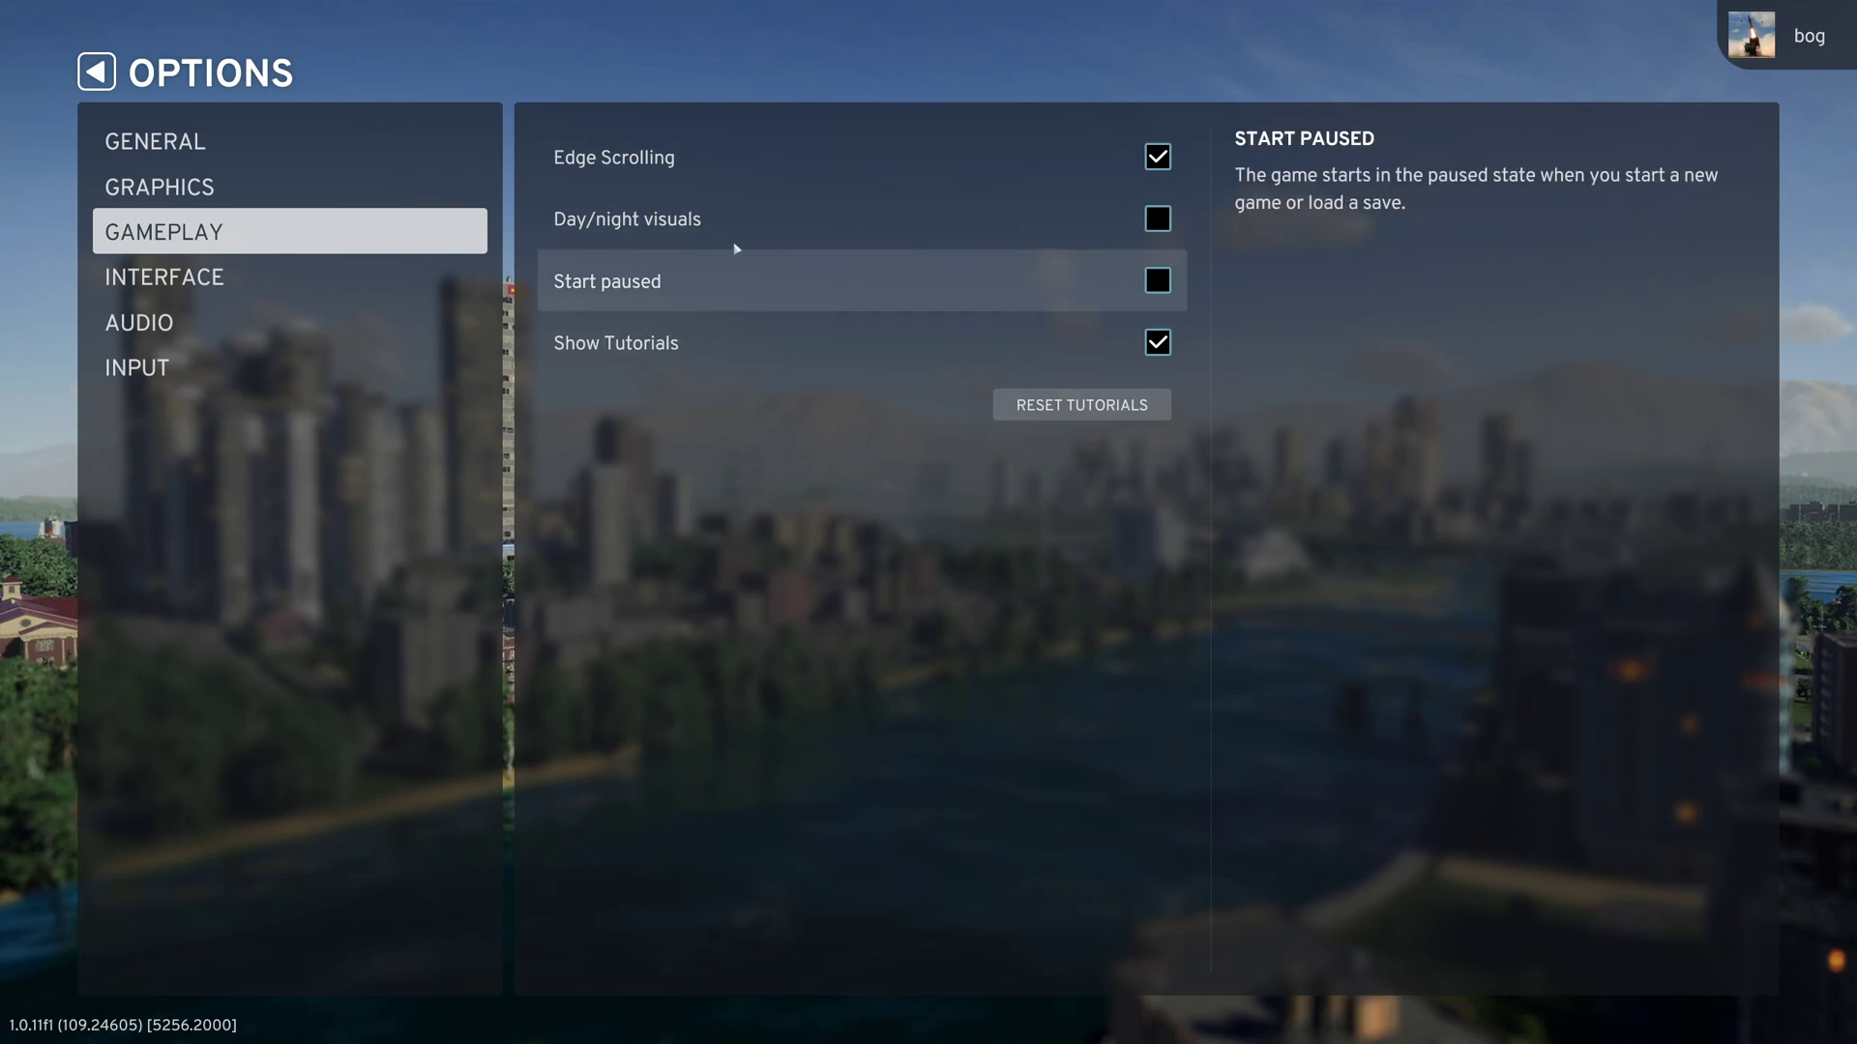
click(230, 208)
drag(1207, 250, 1220, 630)
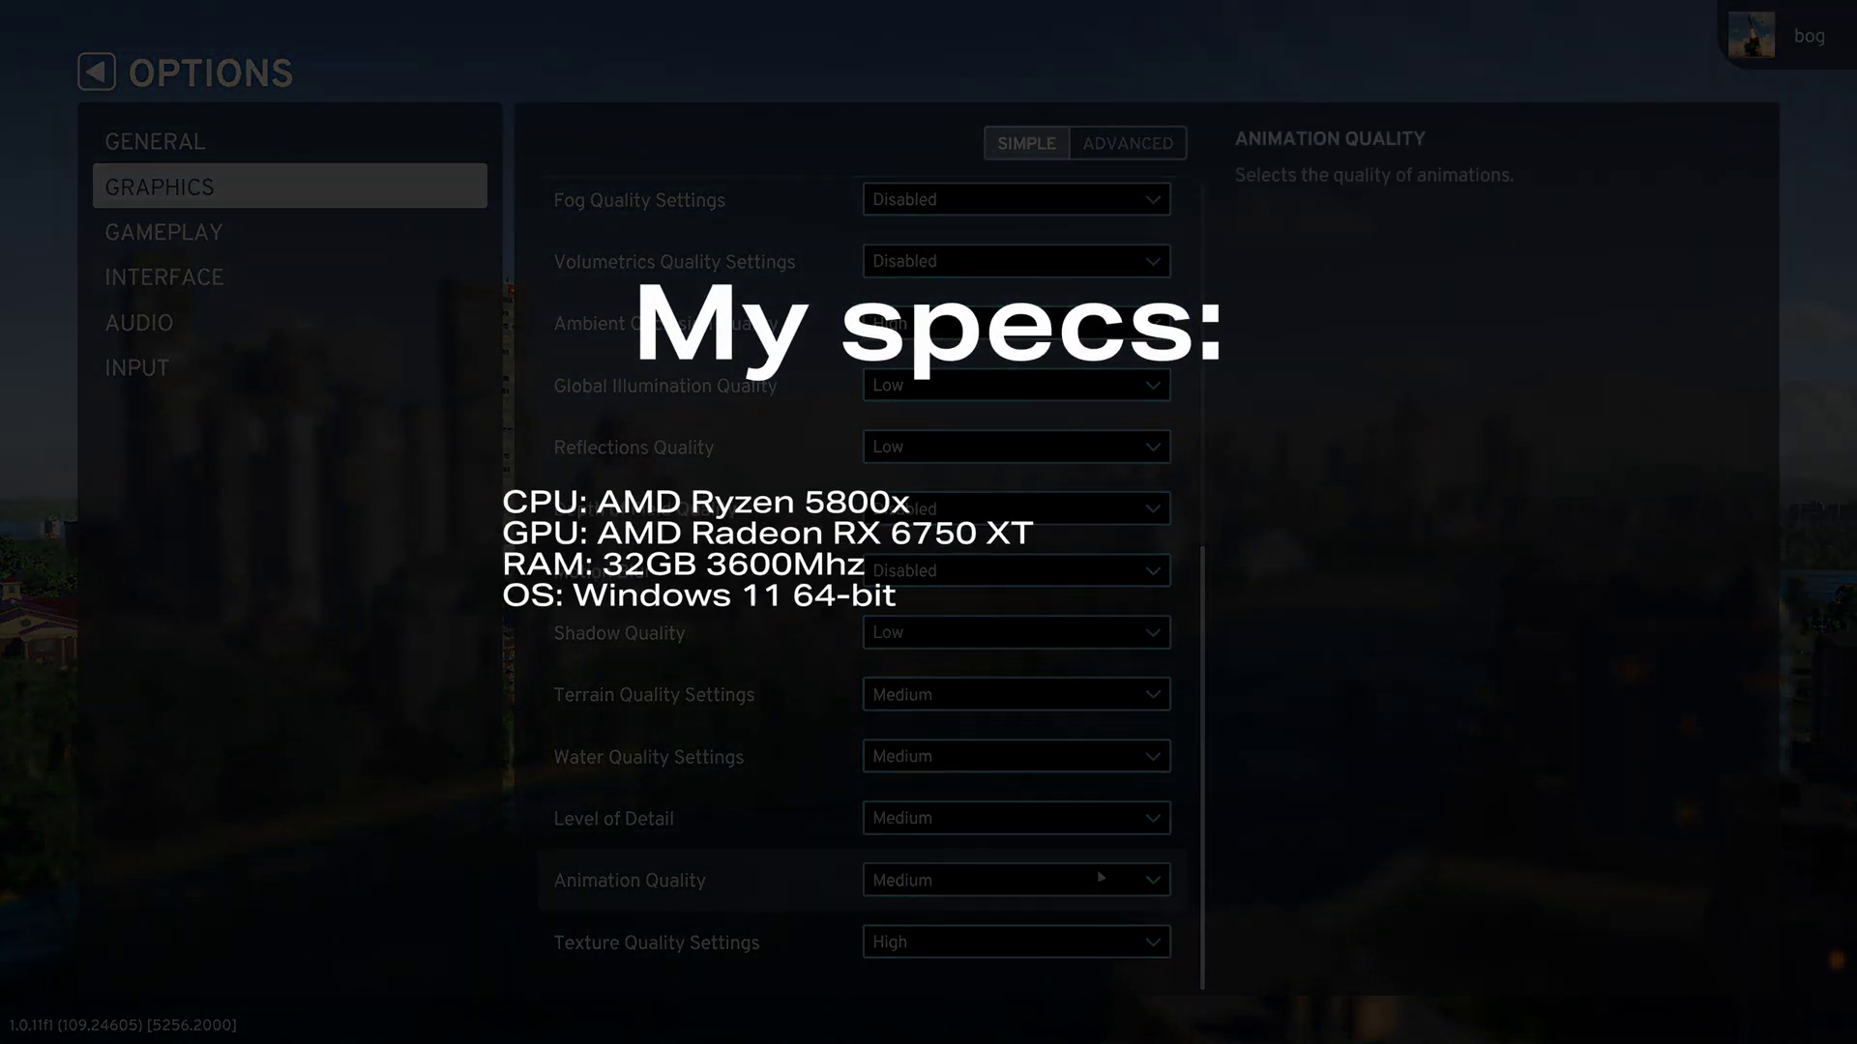
drag(1205, 567, 1258, 181)
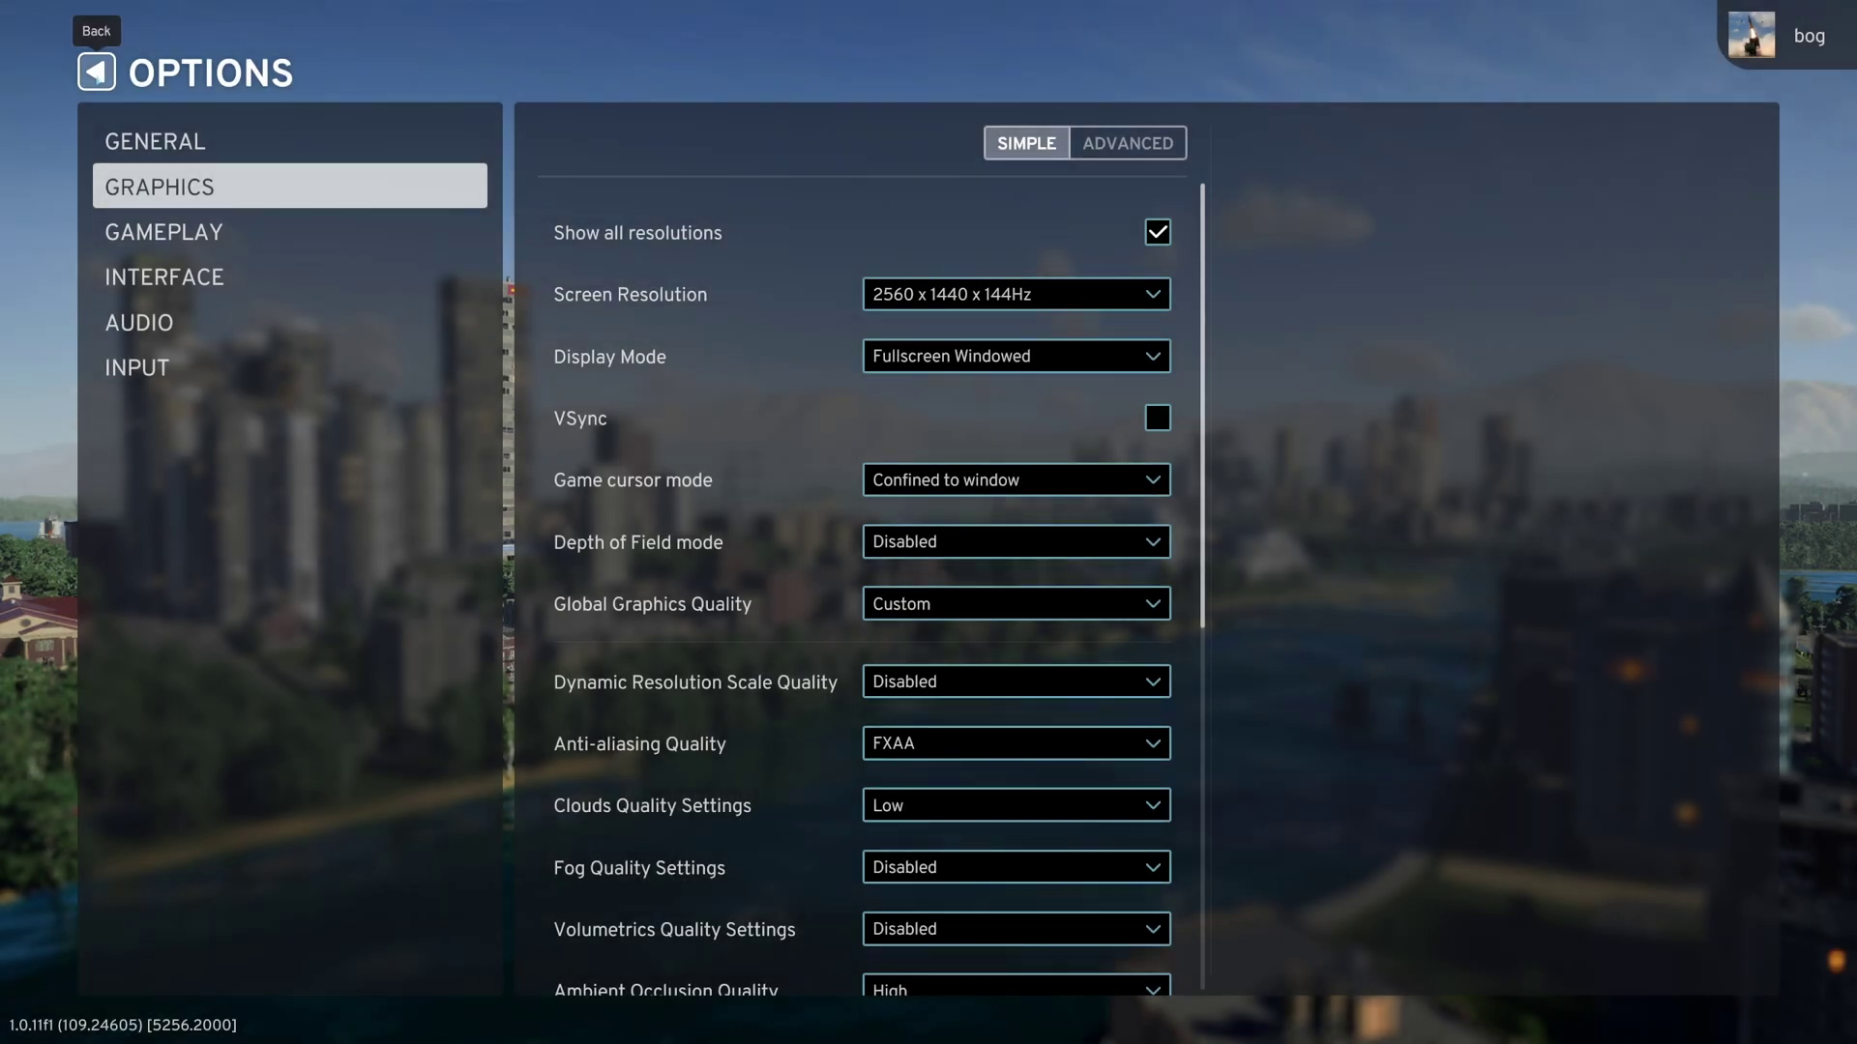
- Exit the options, reopen them to review Graphics, then return to the main menu
click(97, 71)
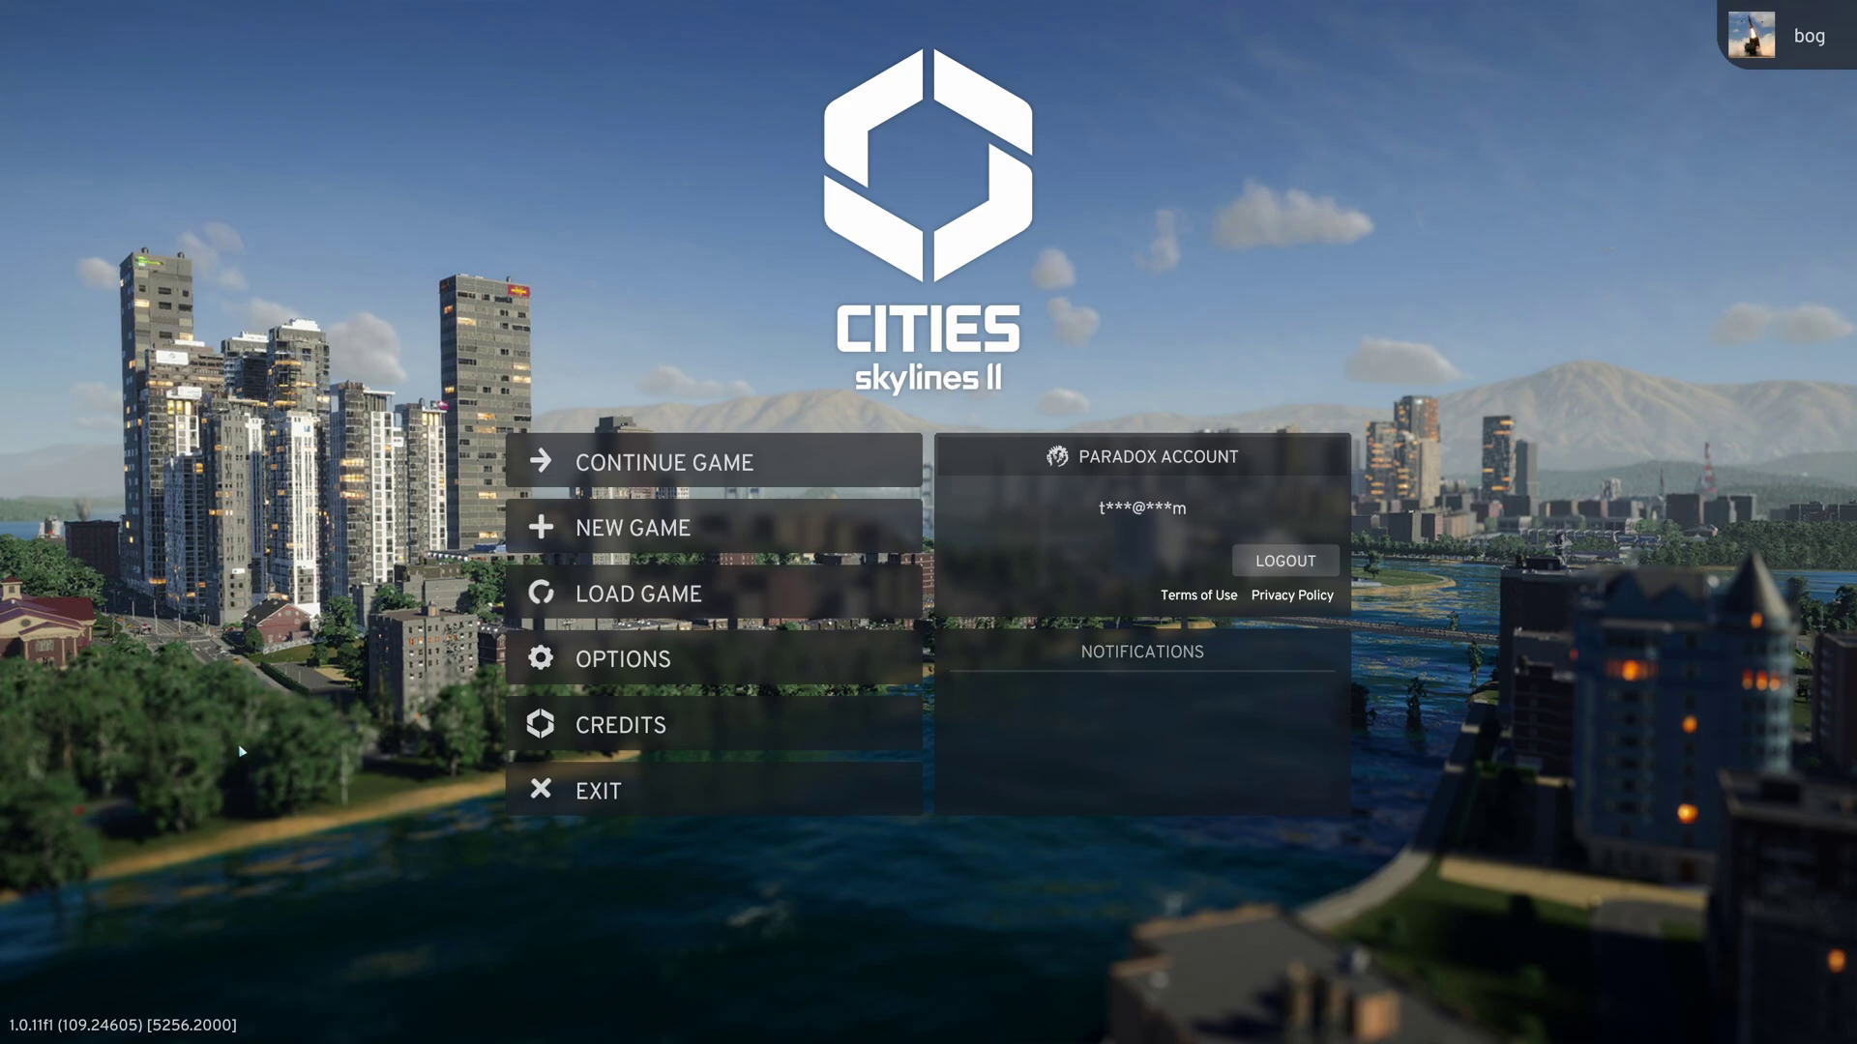
click(625, 659)
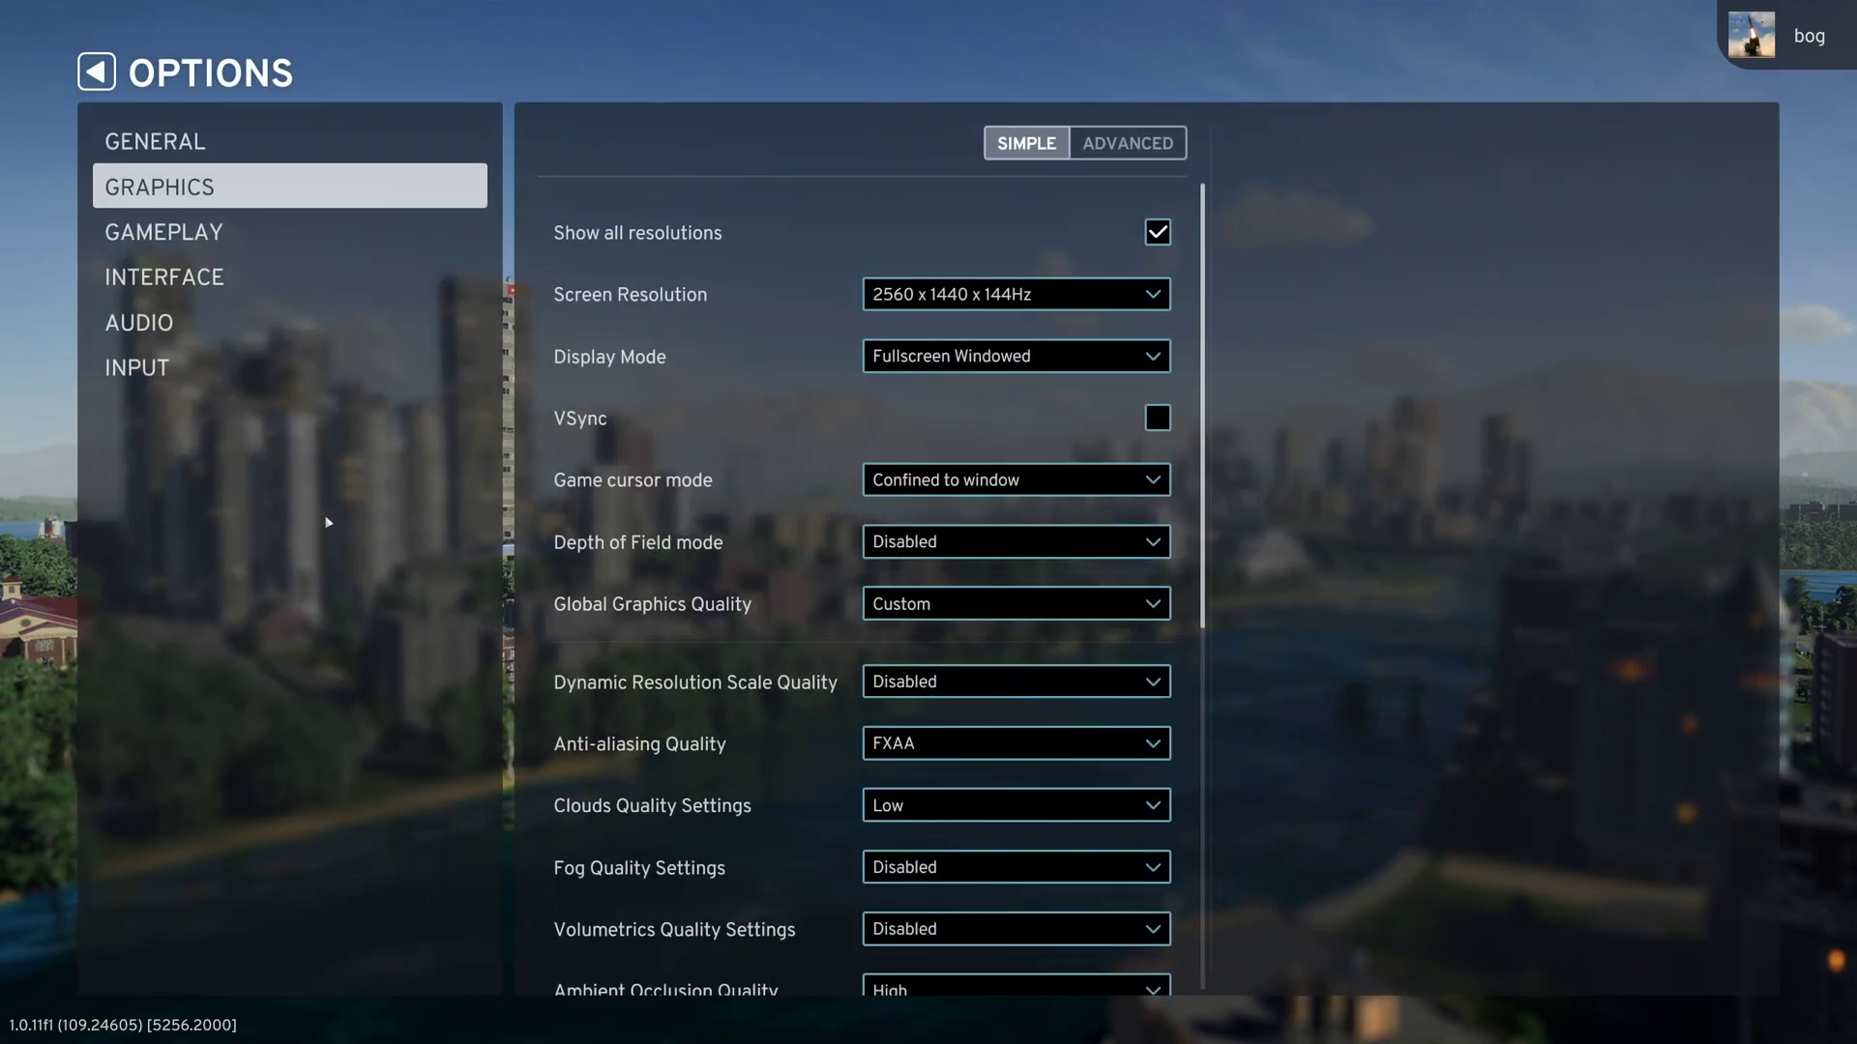
scroll(1198, 289, down, 1)
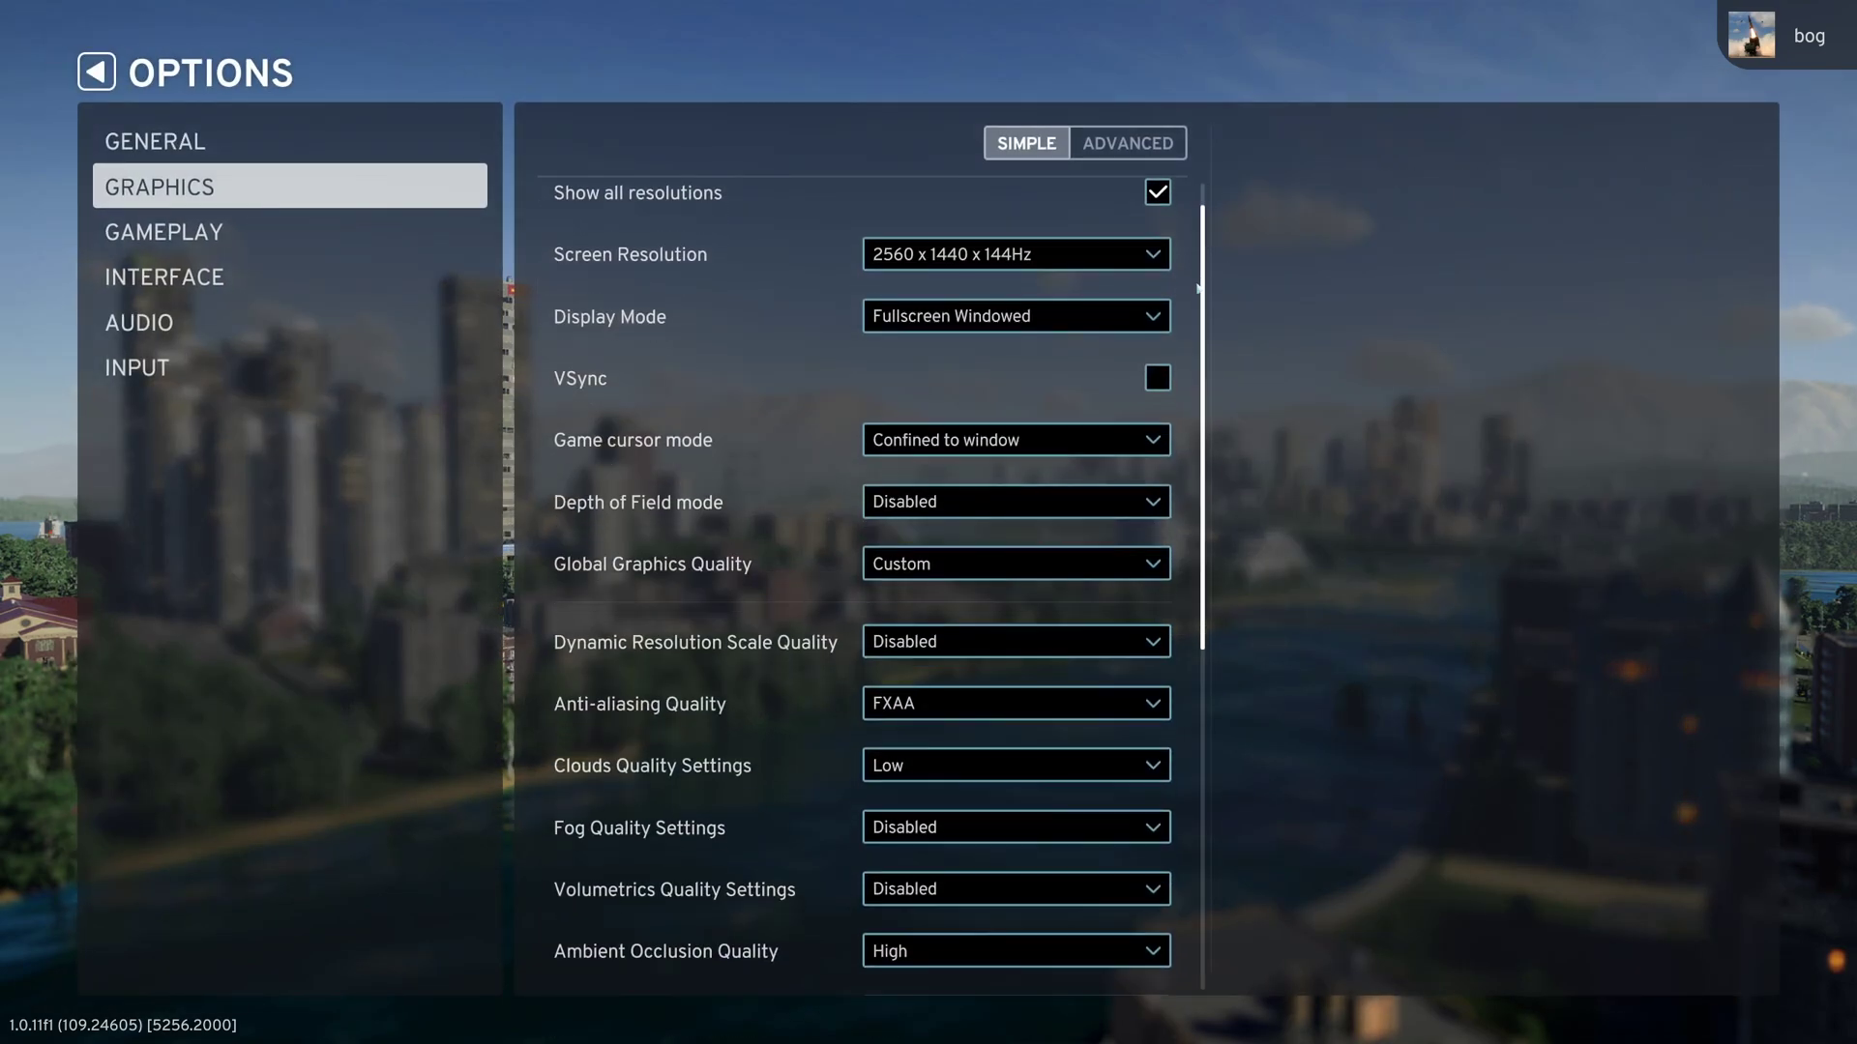
drag(1200, 289, 1210, 565)
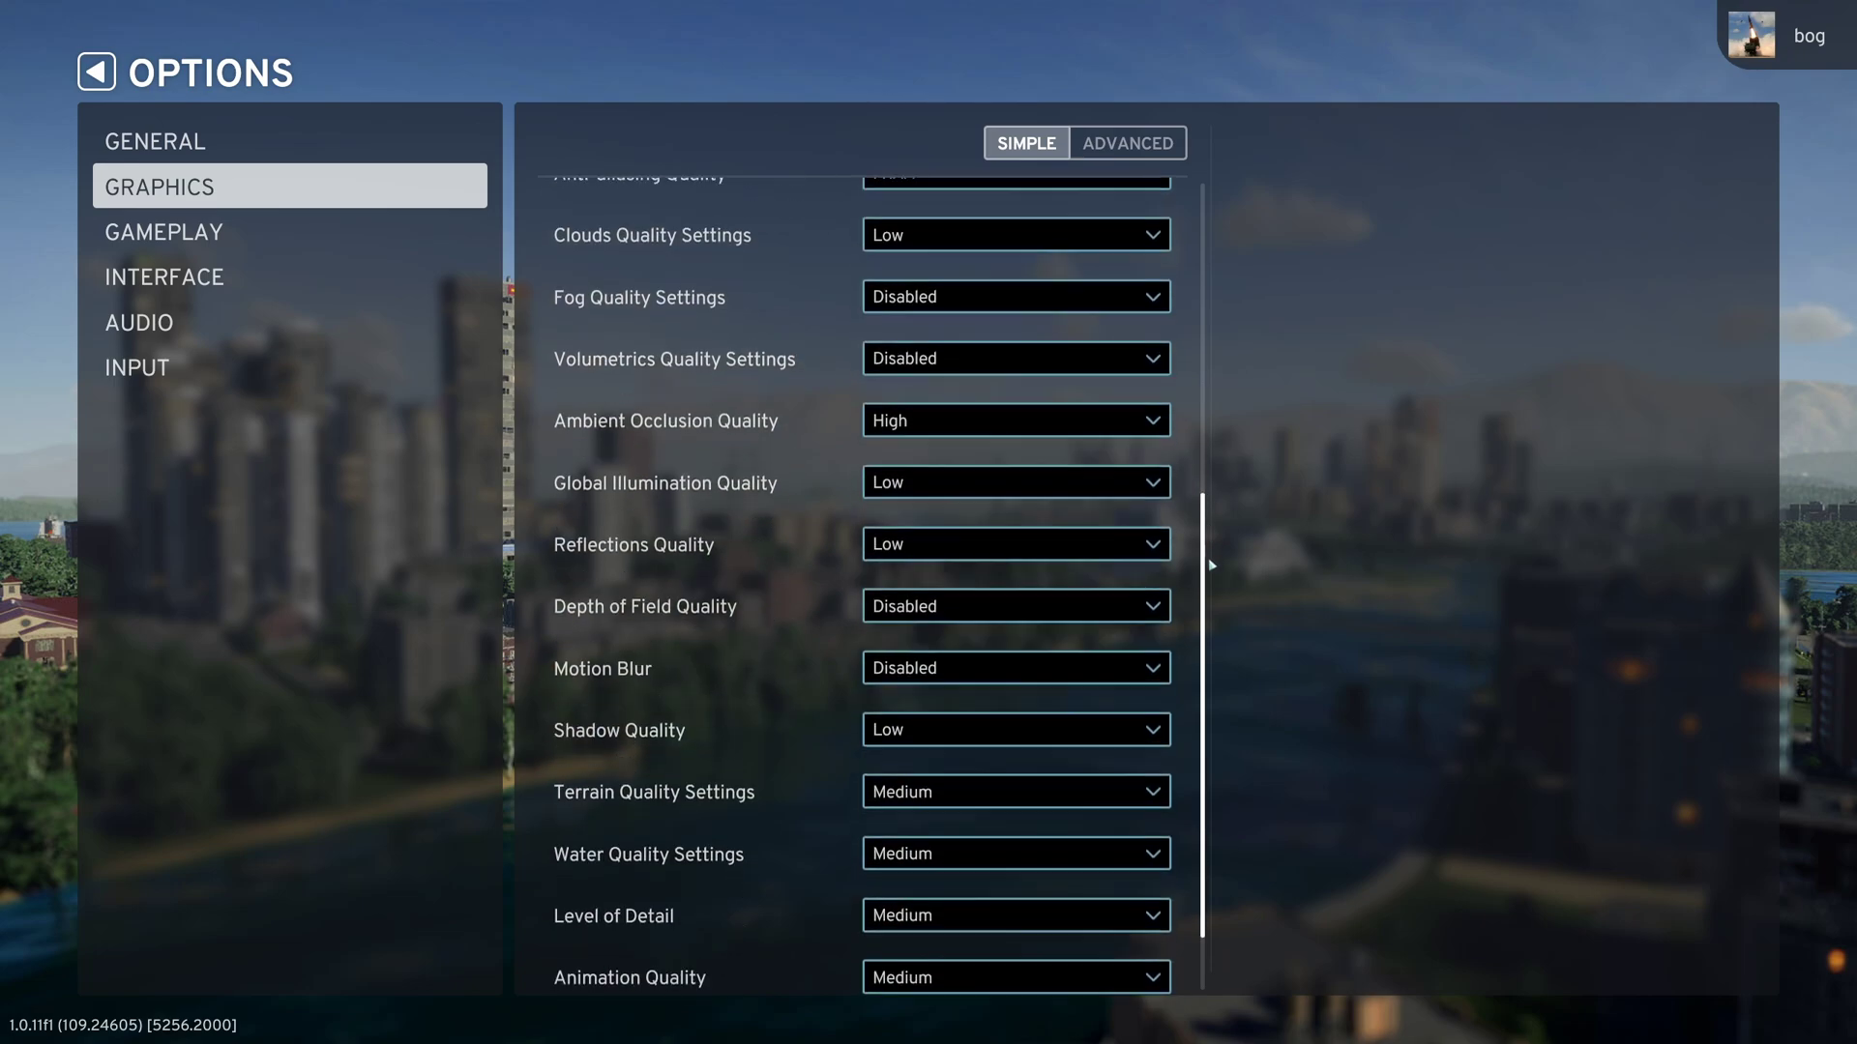
drag(1210, 565, 1564, 5)
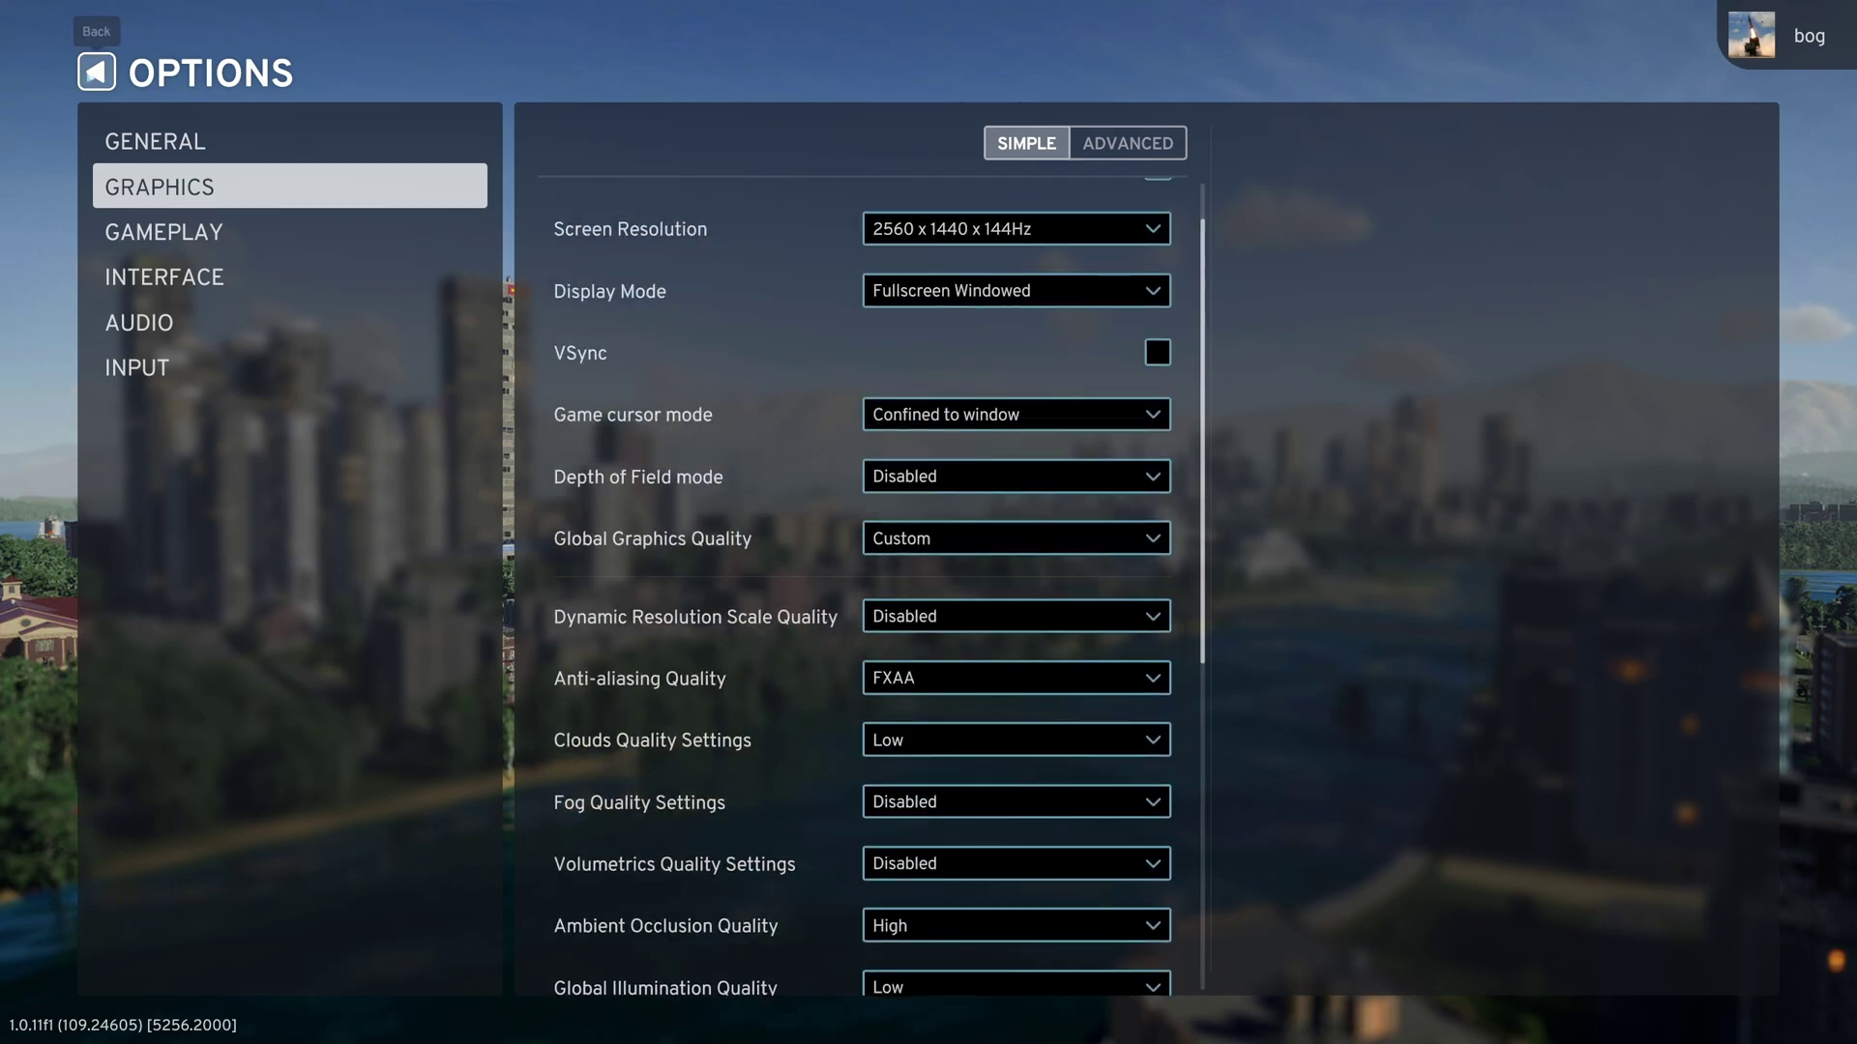
click(95, 72)
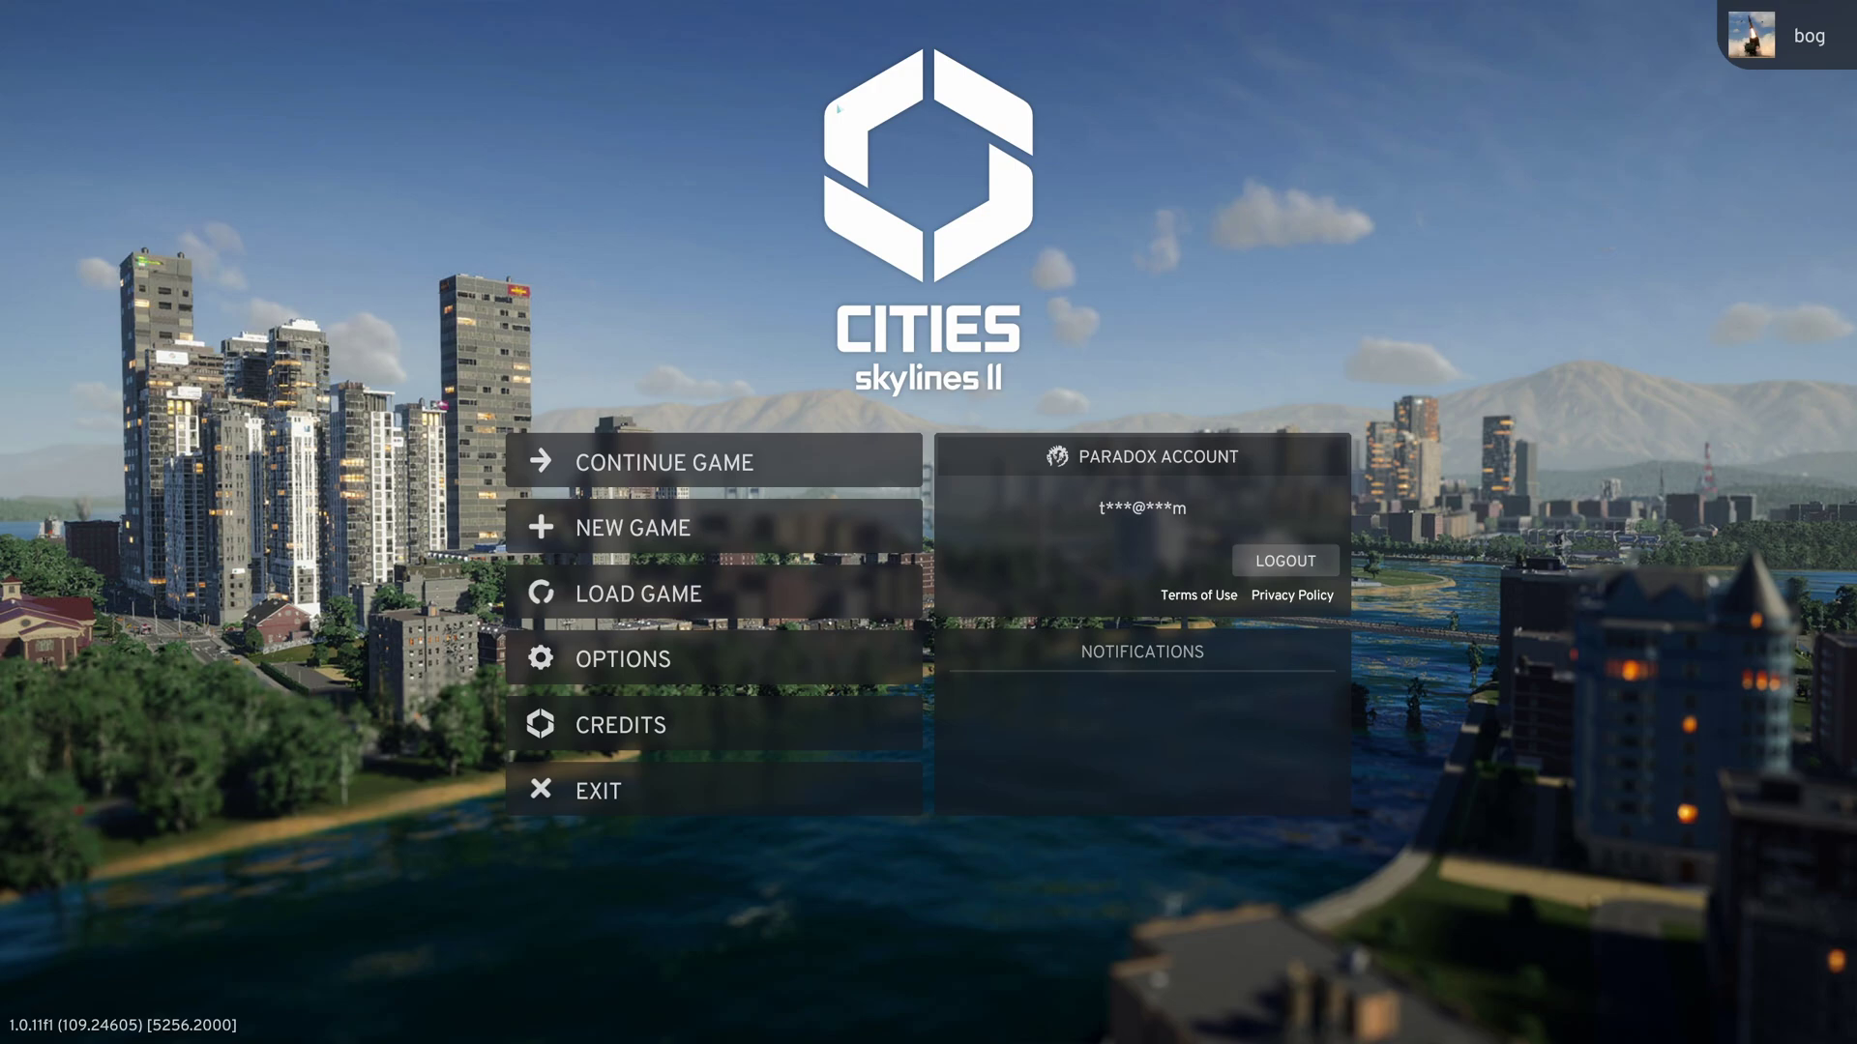